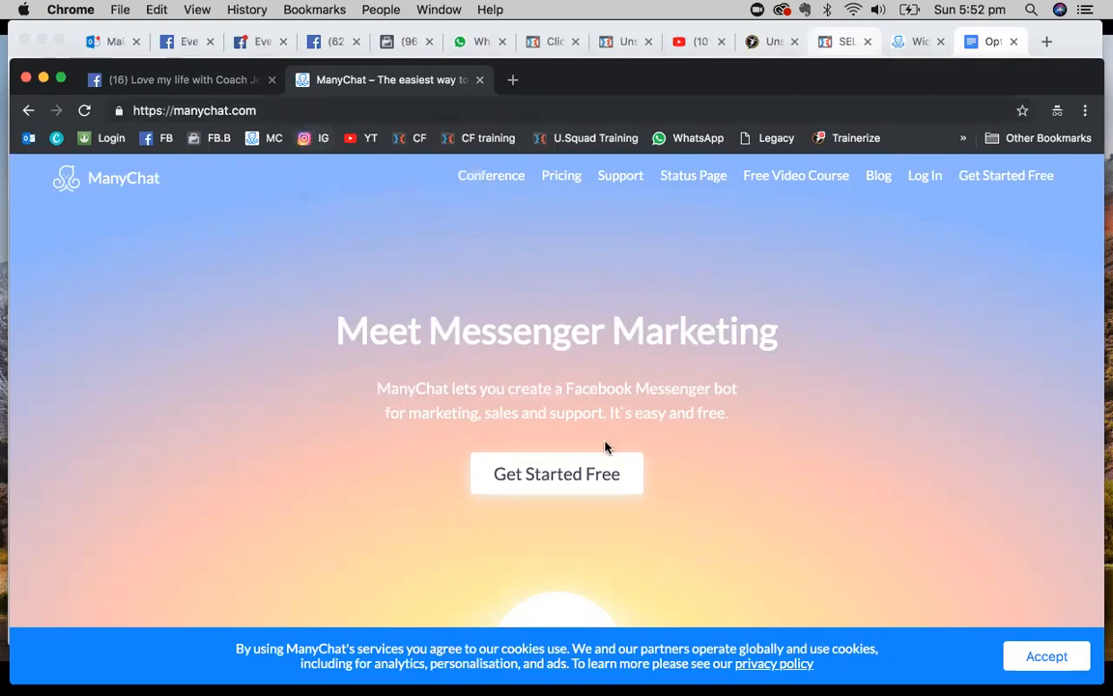
- Sign up for a free ManyChat account through Facebook, agreeing to the terms and granting the requested profile and page permissions
click(589, 480)
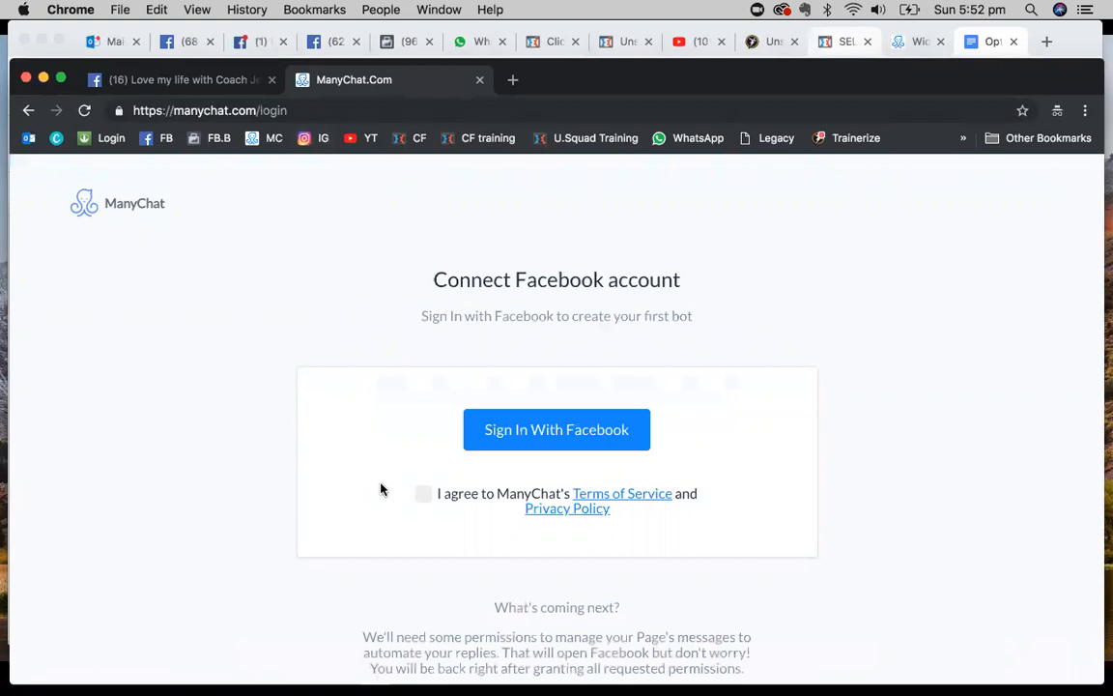
click(423, 496)
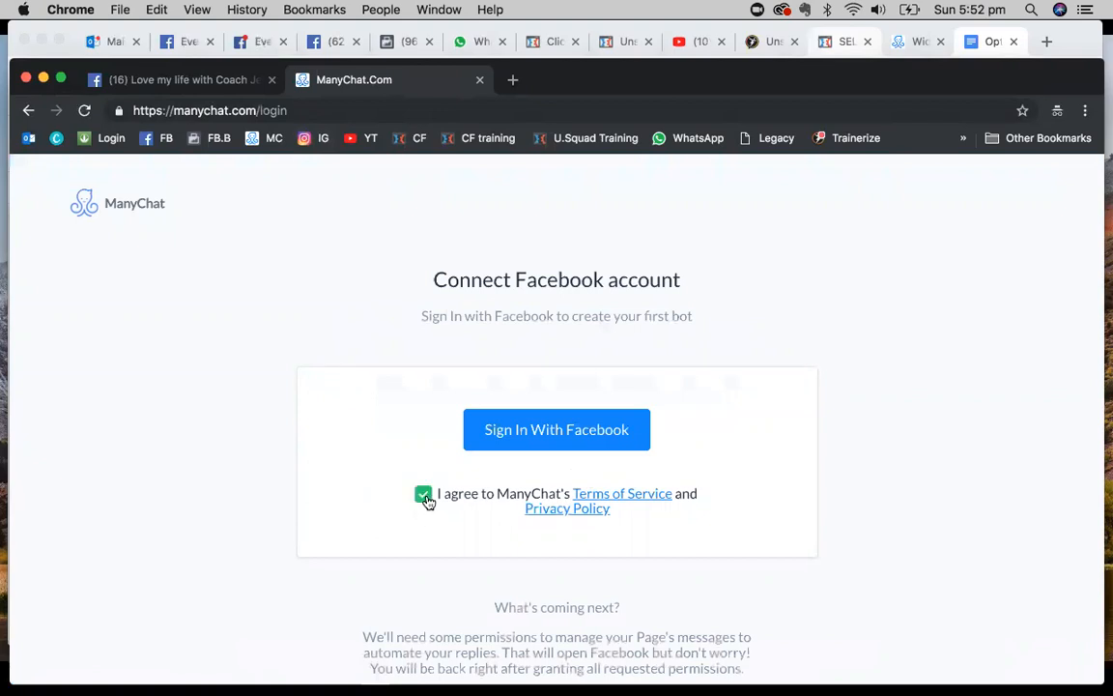
click(561, 446)
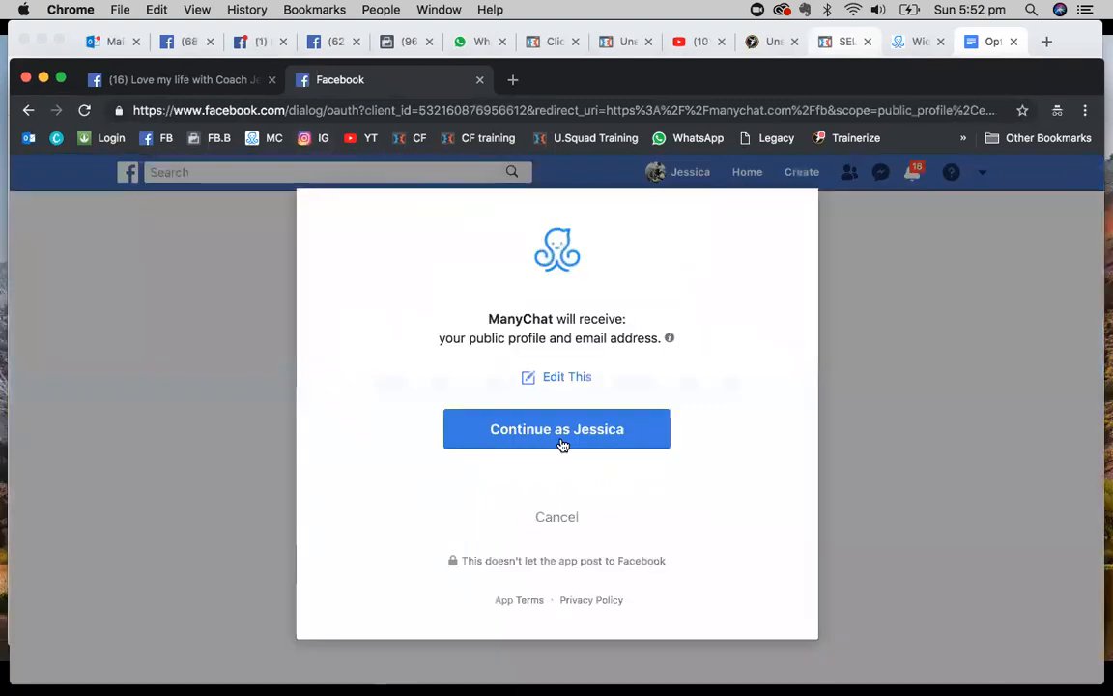
click(562, 444)
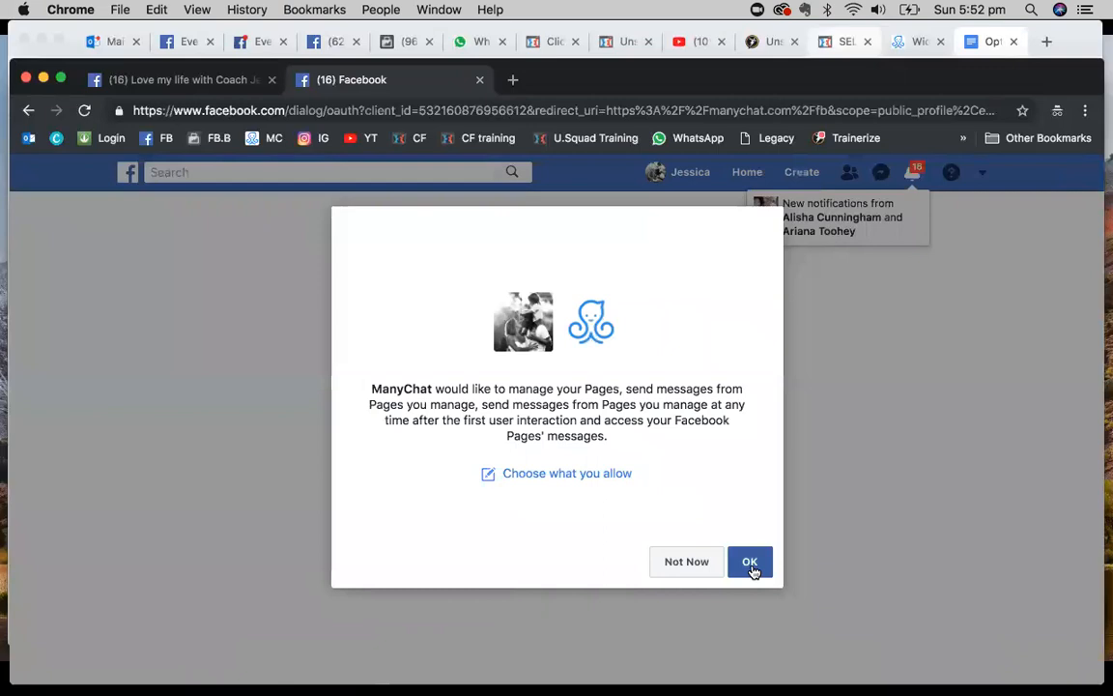
click(749, 564)
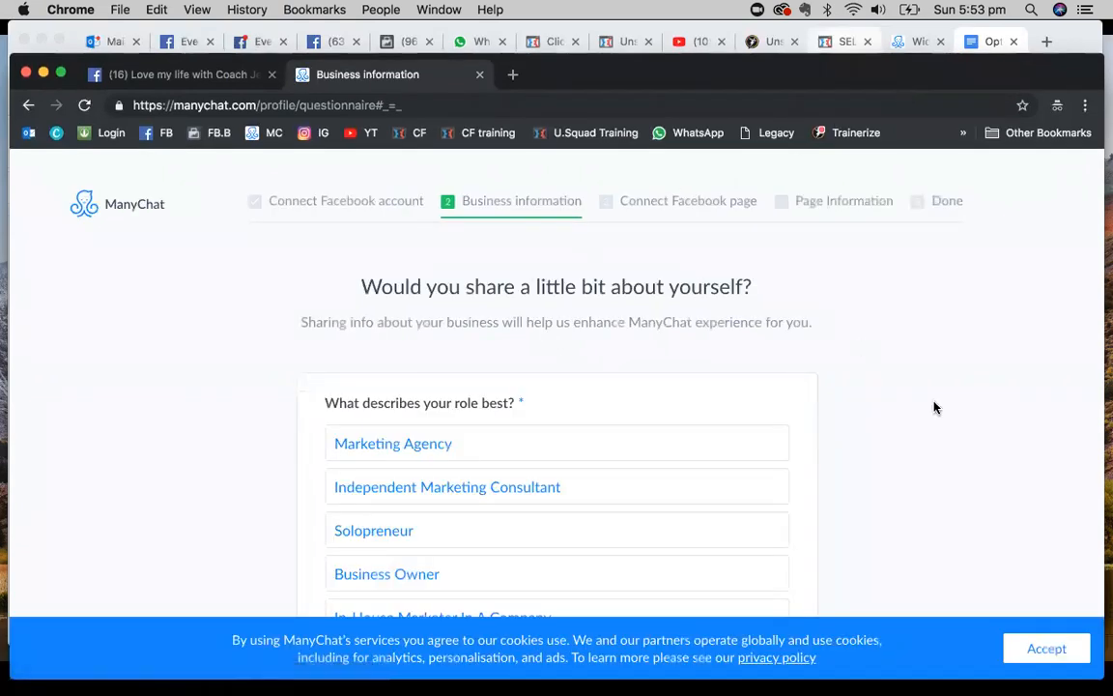
- Submit the business questionnaire with role Solopreneur, company size 1 and experience level "Beginner: I Am Just Starting"
scroll(908, 413, down, 3)
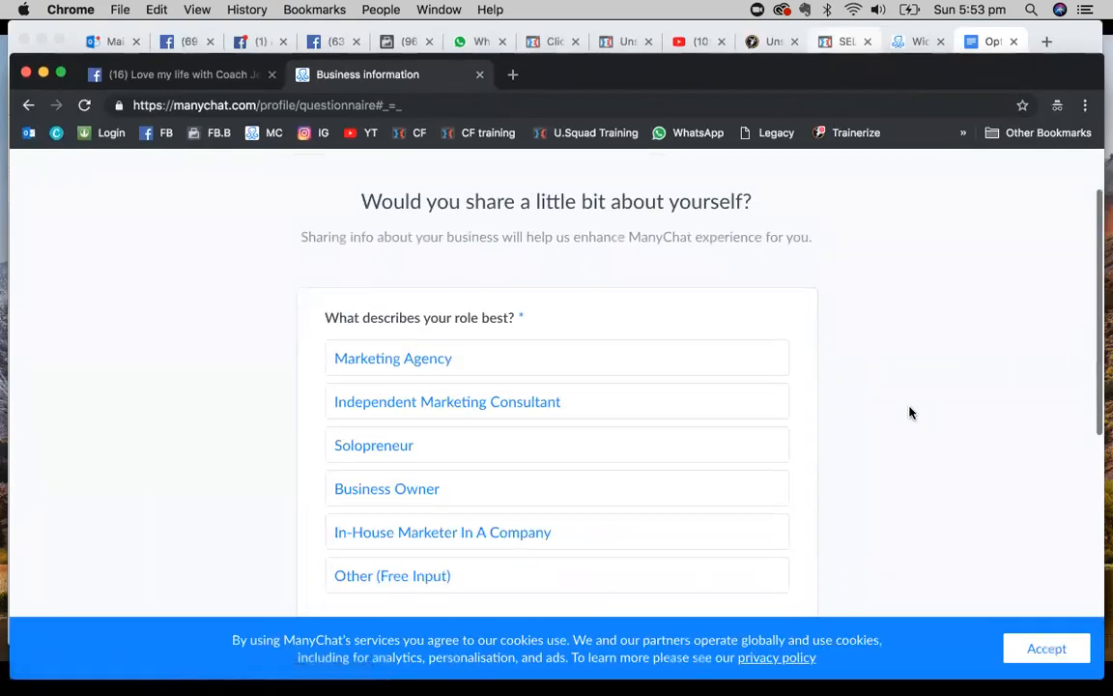
scroll(908, 412, down, 1)
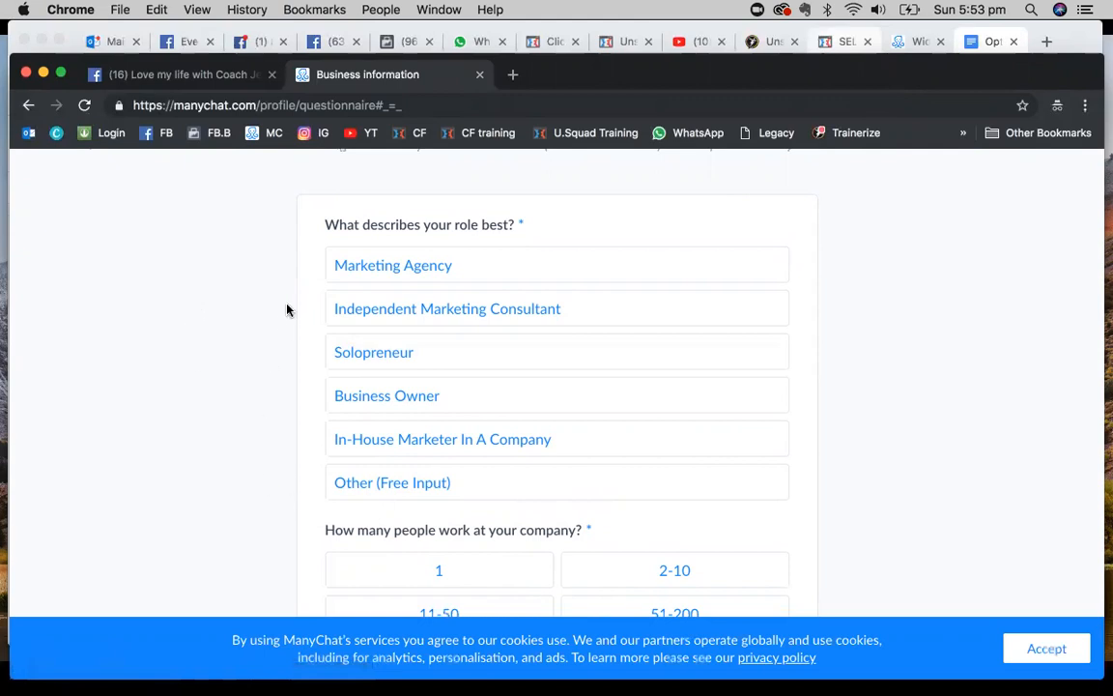
click(417, 360)
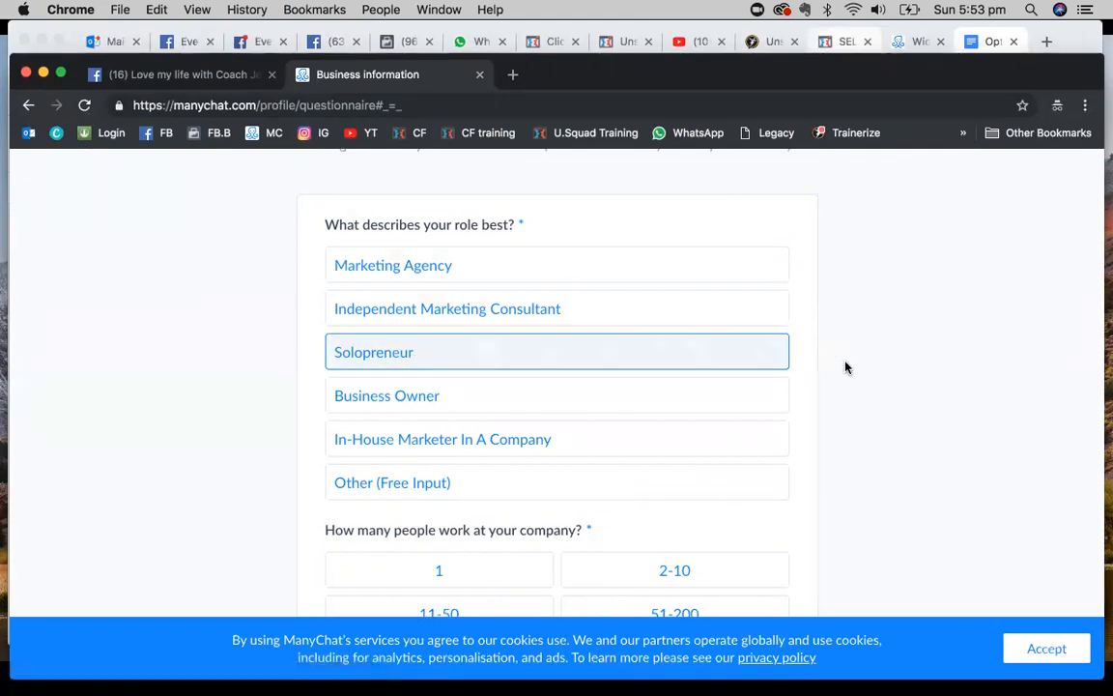
scroll(844, 365, down, 4)
click(490, 386)
scroll(490, 387, down, 5)
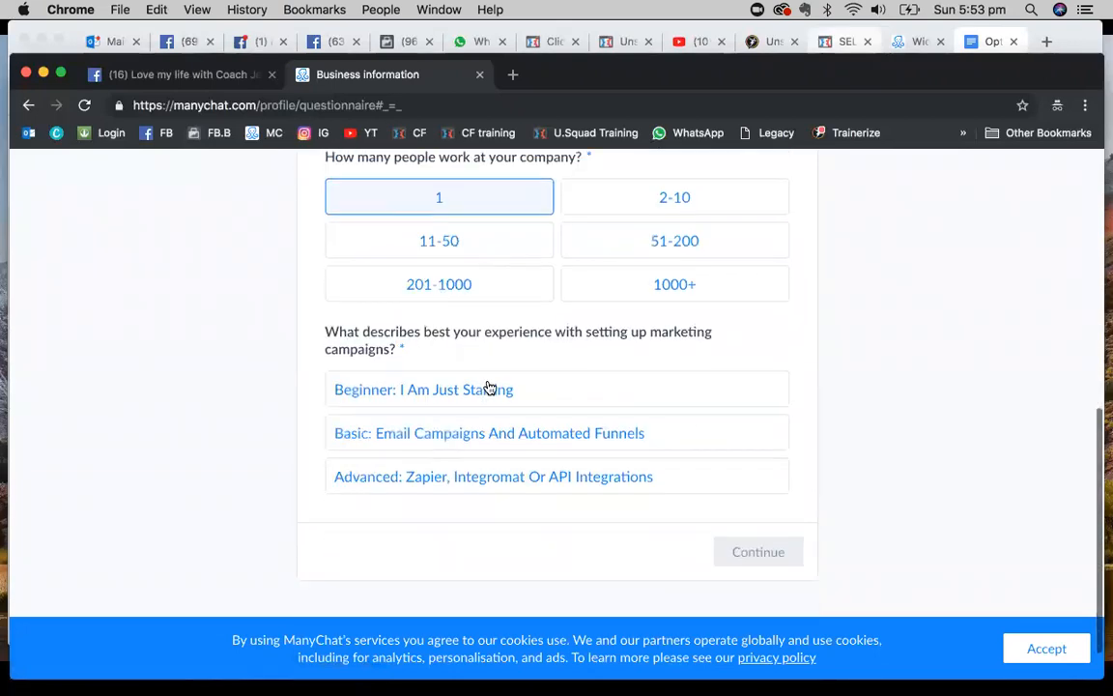
click(437, 340)
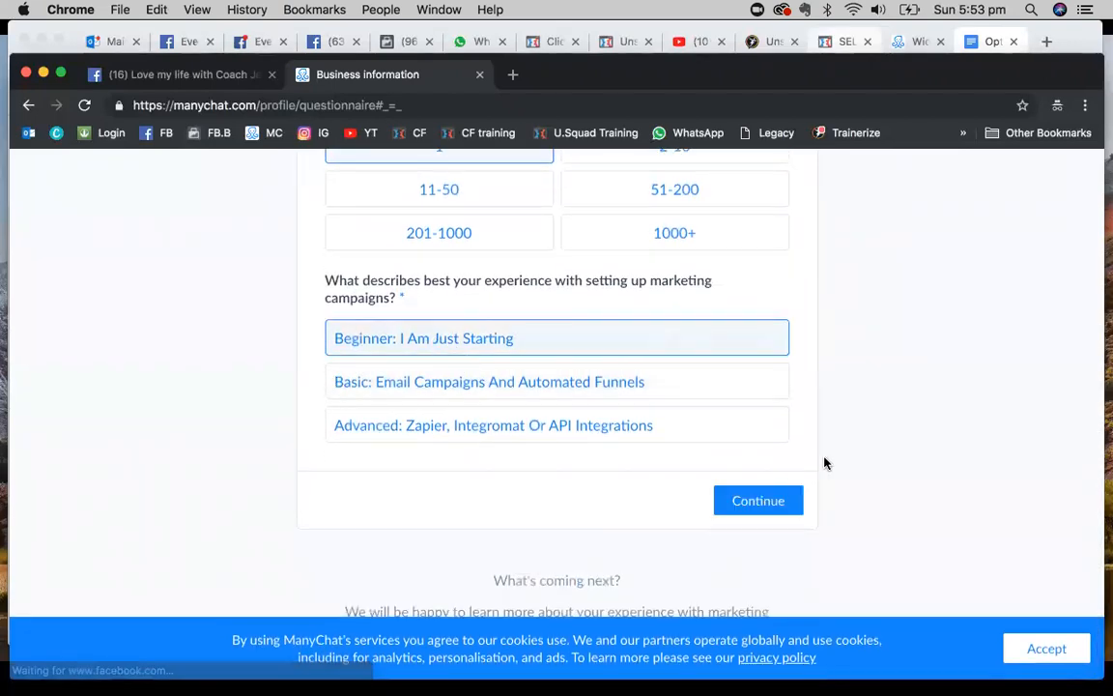
click(753, 512)
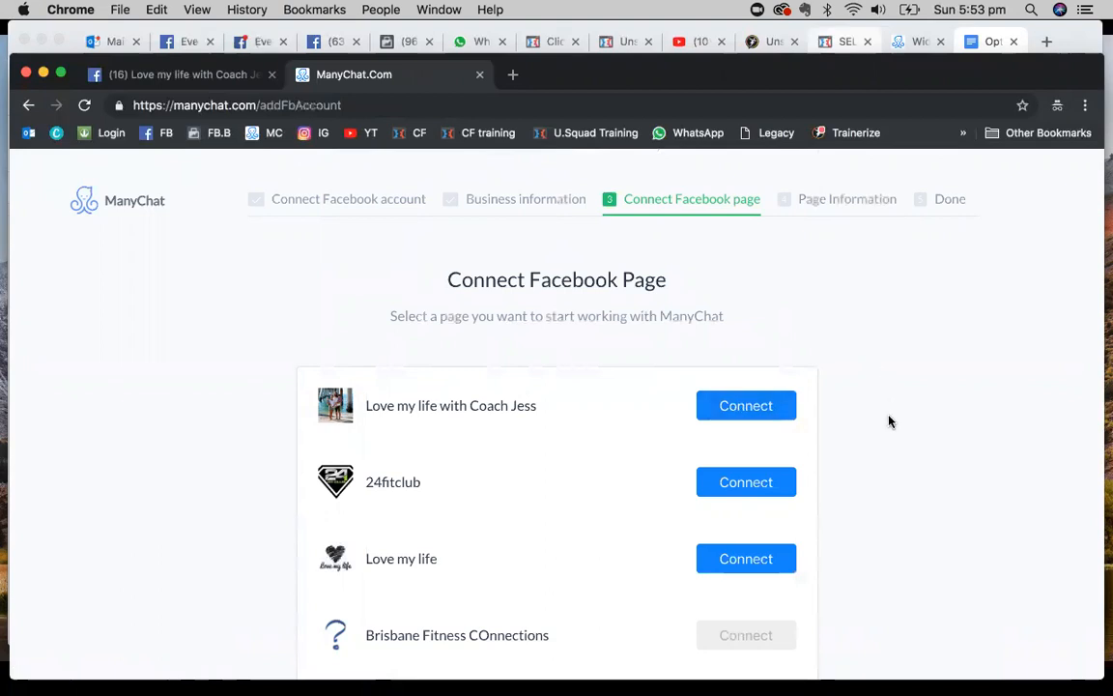
- Connect the first listed Facebook page and specify that the account will be used for an actual business
scroll(890, 421, down, 2)
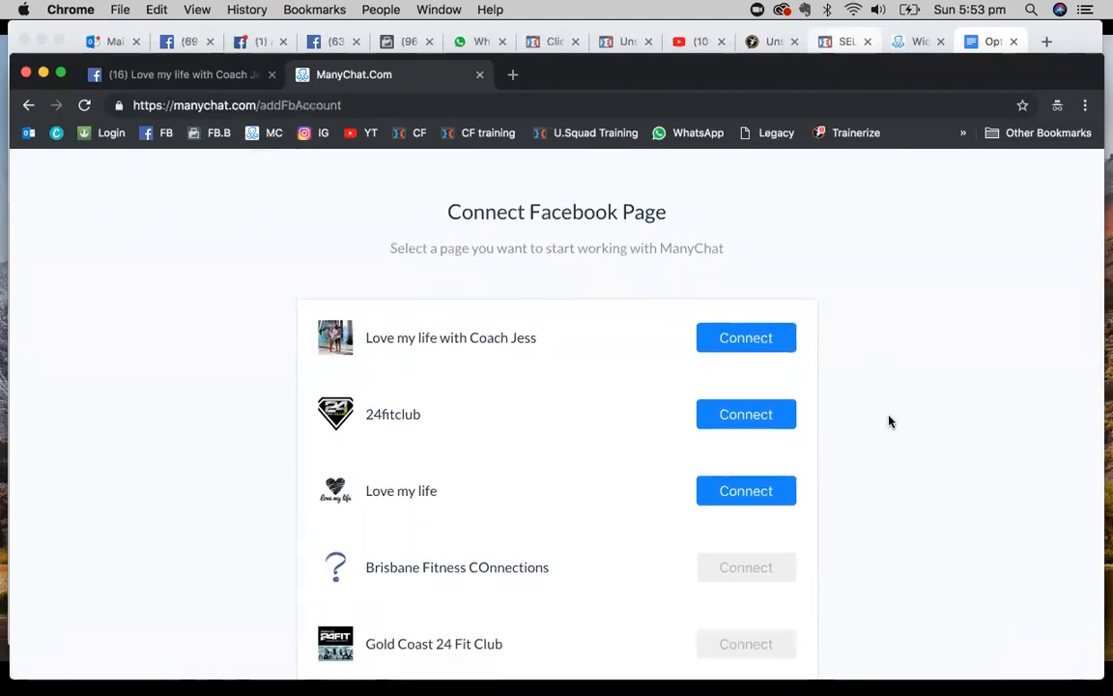
click(754, 347)
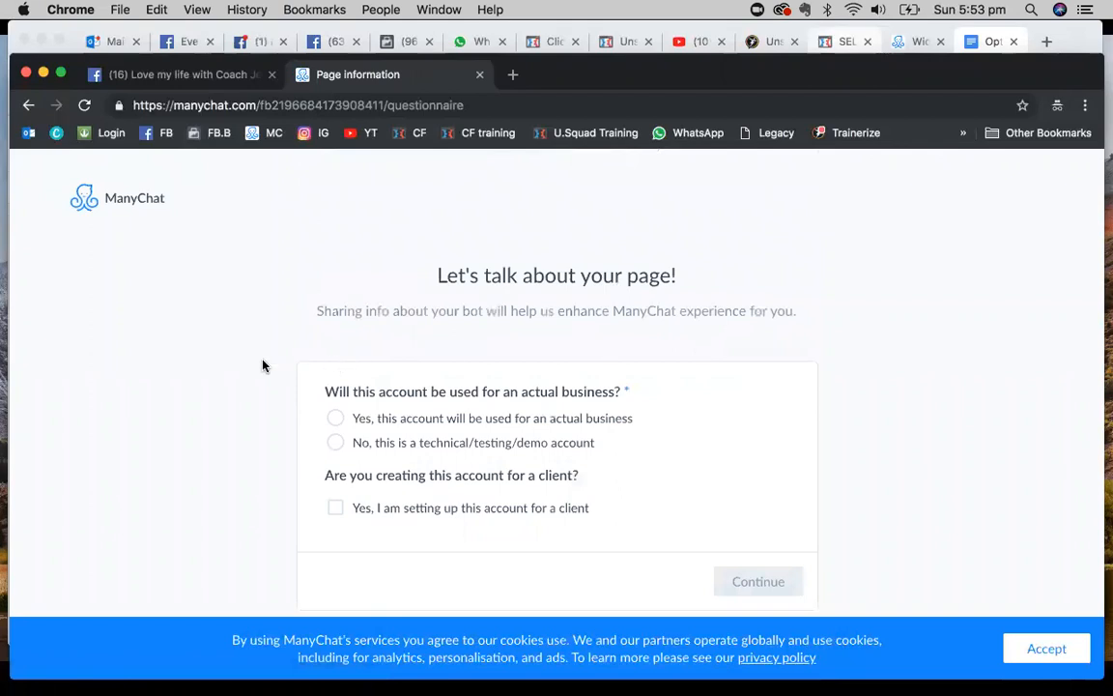
scroll(253, 370, down, 2)
click(335, 356)
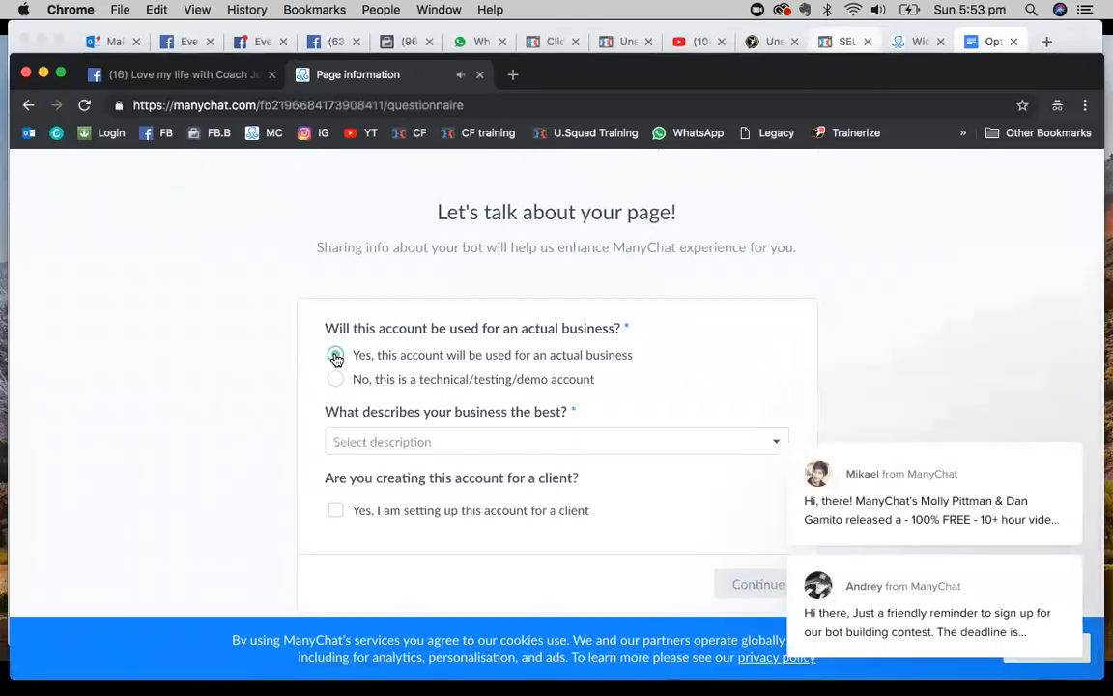
scroll(678, 341, down, 2)
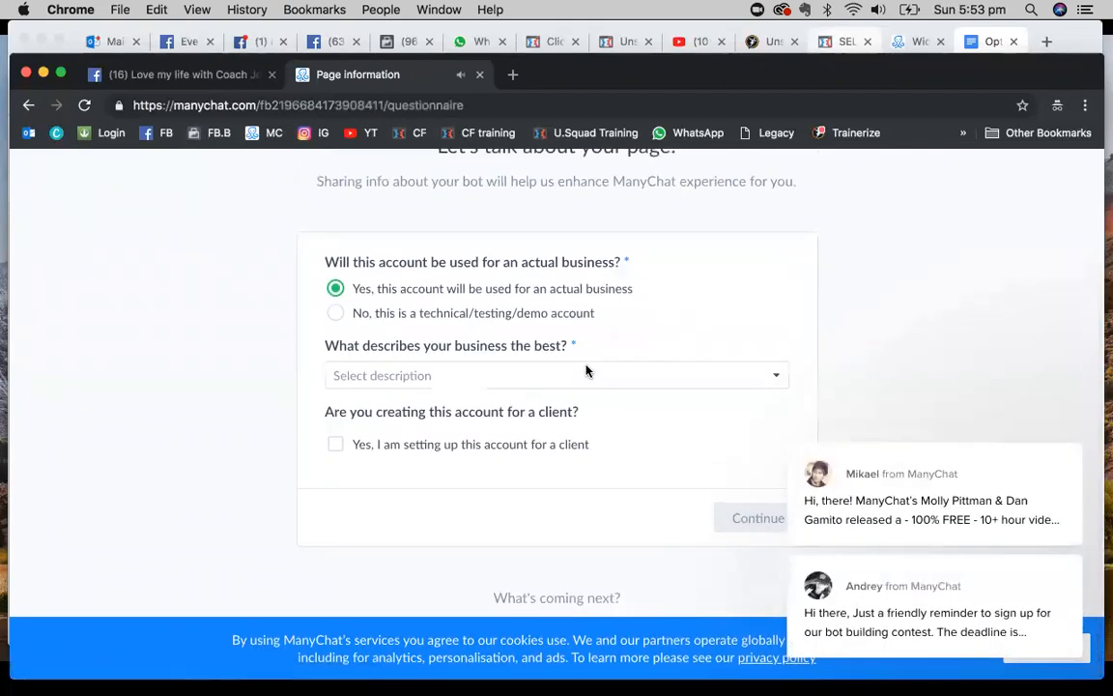
click(588, 373)
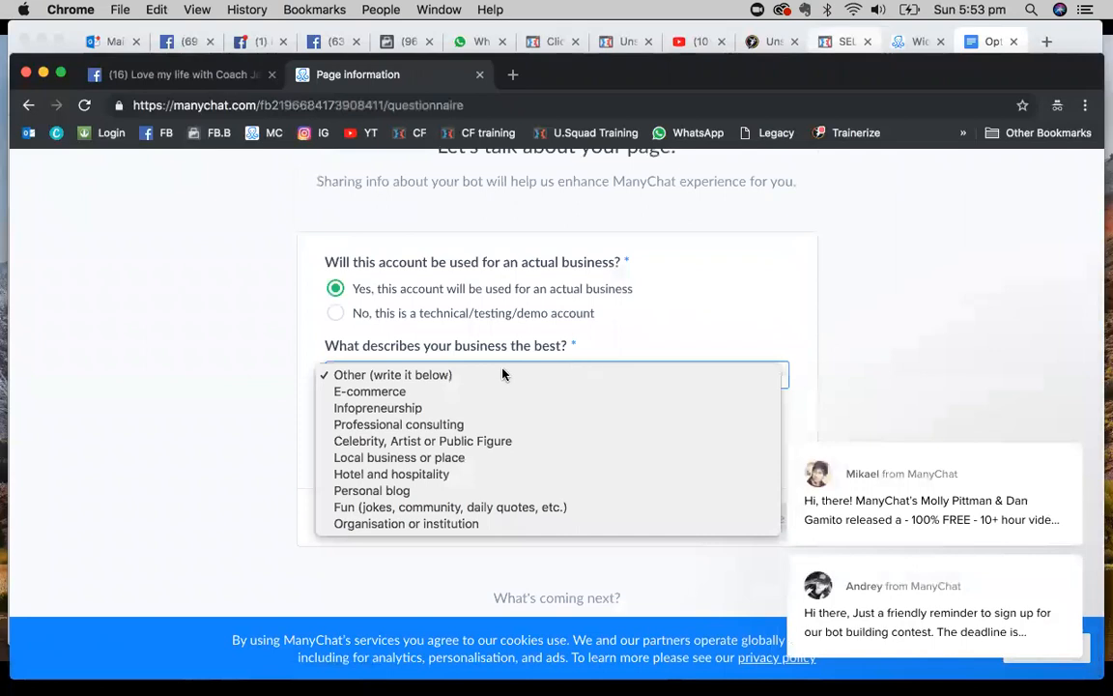
click(397, 392)
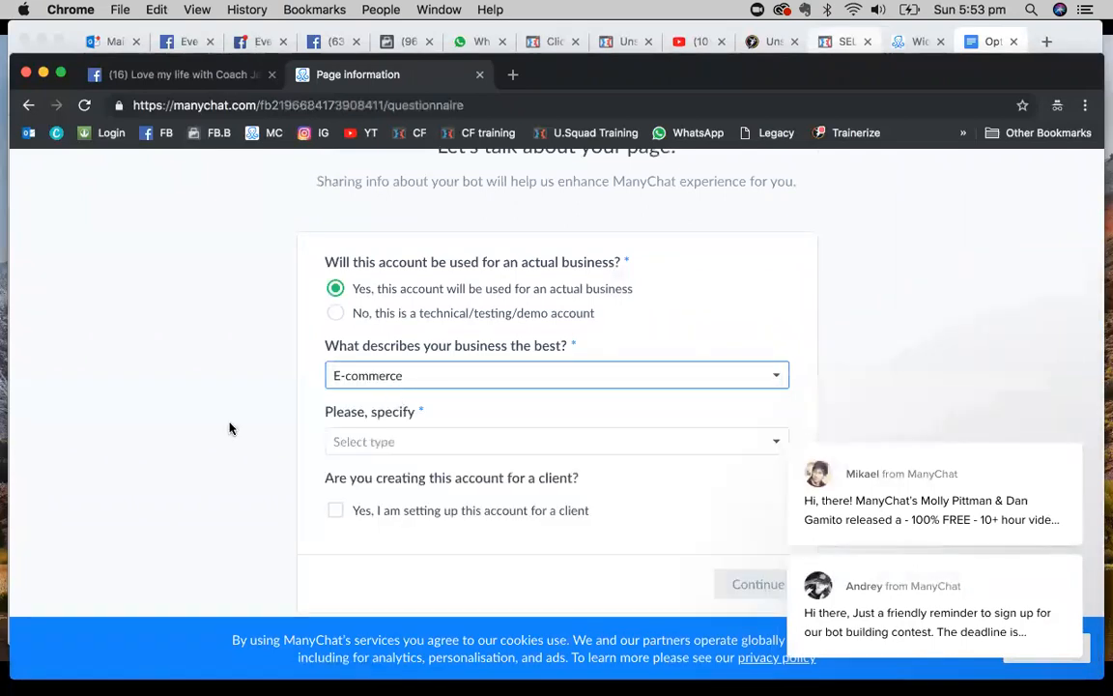
scroll(229, 428, down, 2)
click(469, 373)
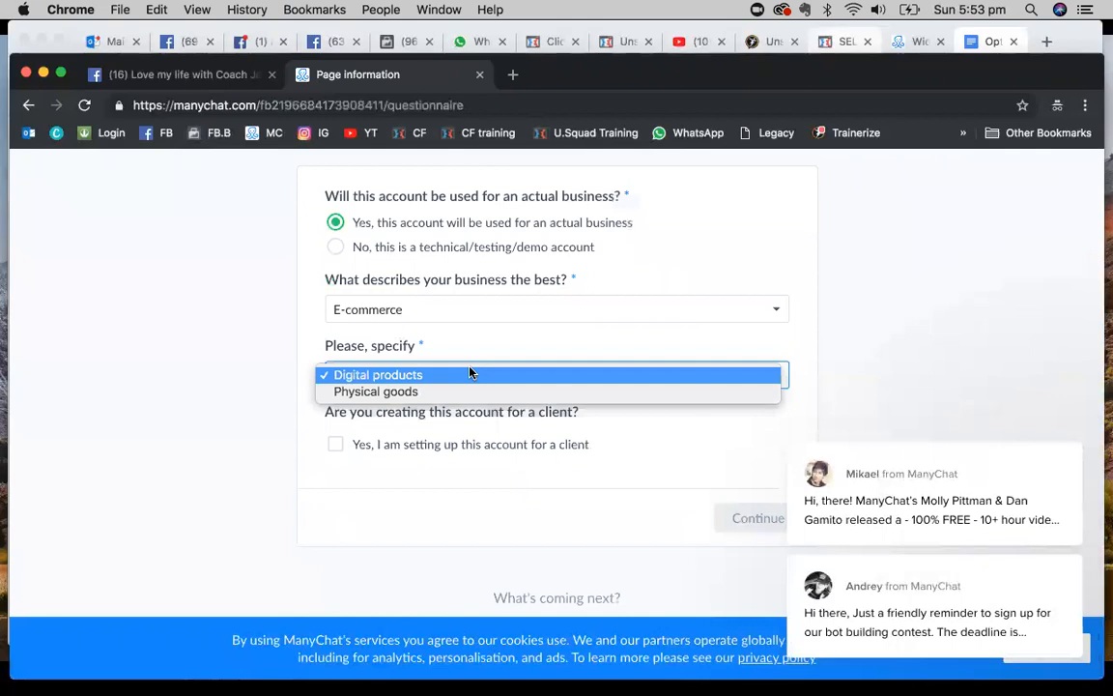
- Describe the business as "Celebrity, Artist or Public Figure", specify Other with the text "Coach", and submit the page information
click(540, 307)
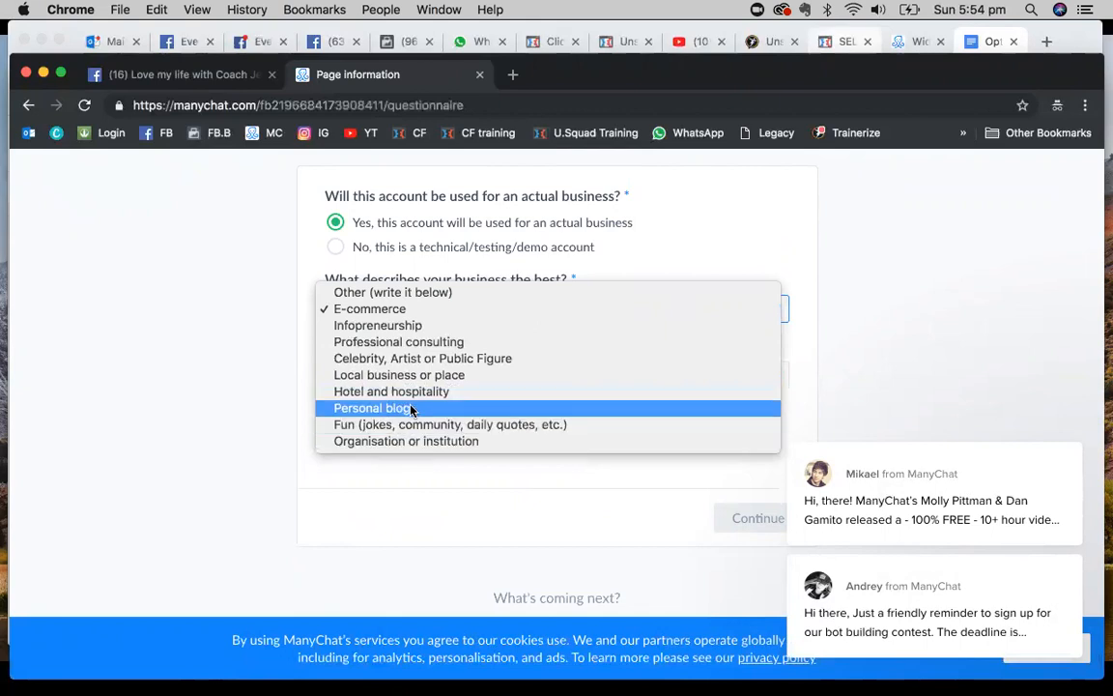
click(437, 358)
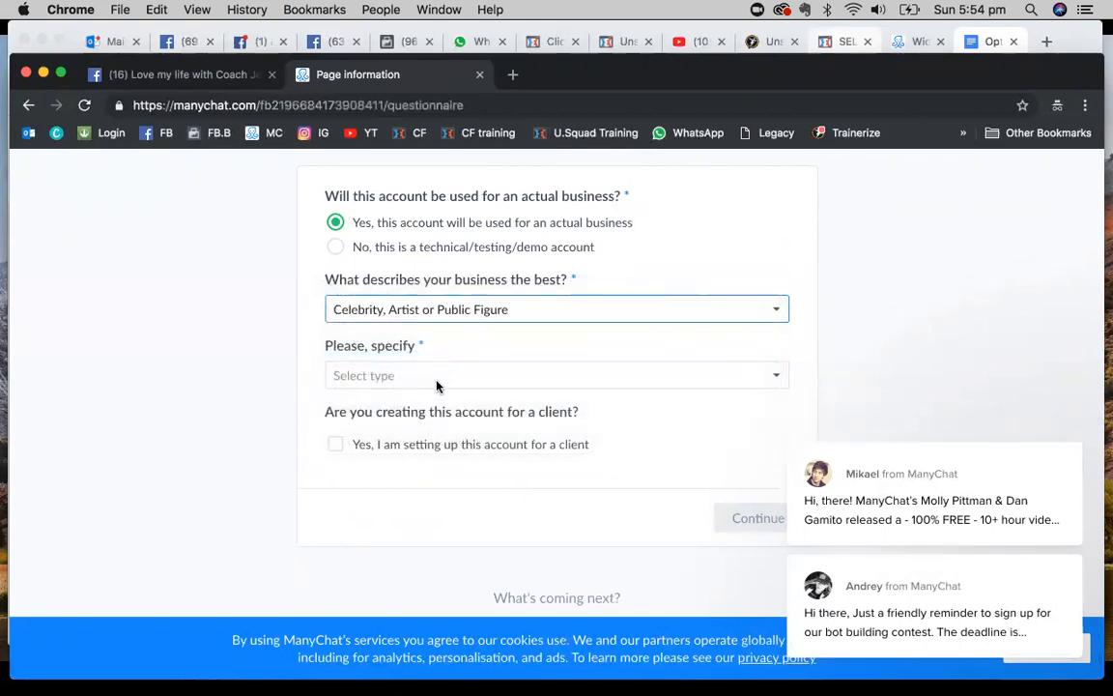
click(437, 381)
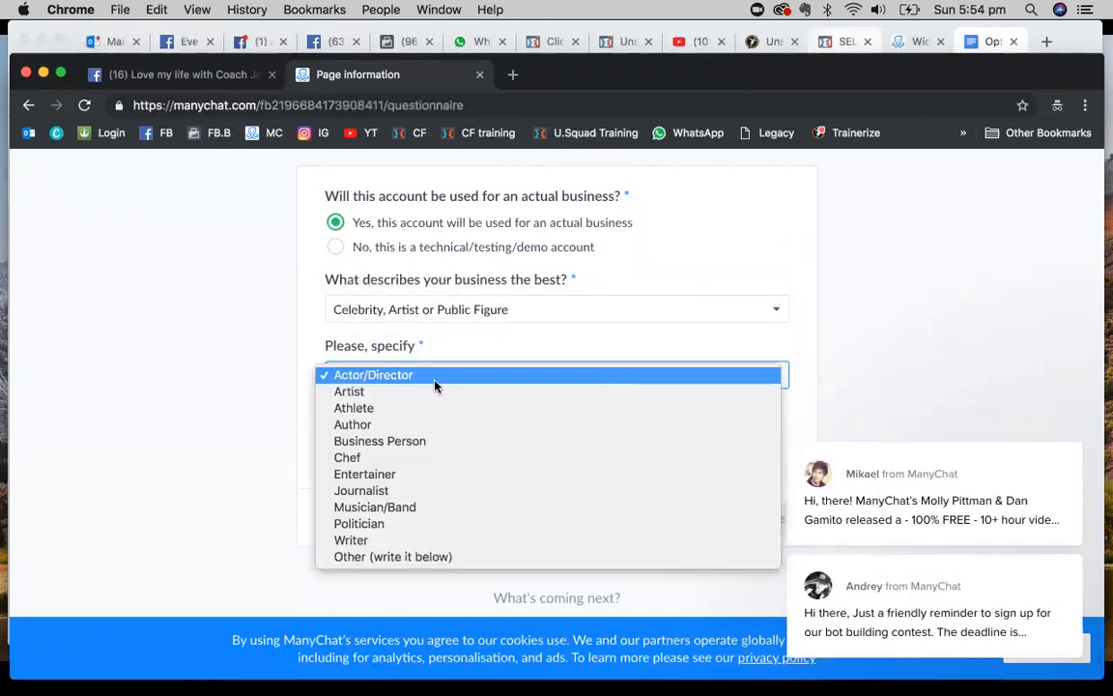
click(399, 558)
click(413, 460)
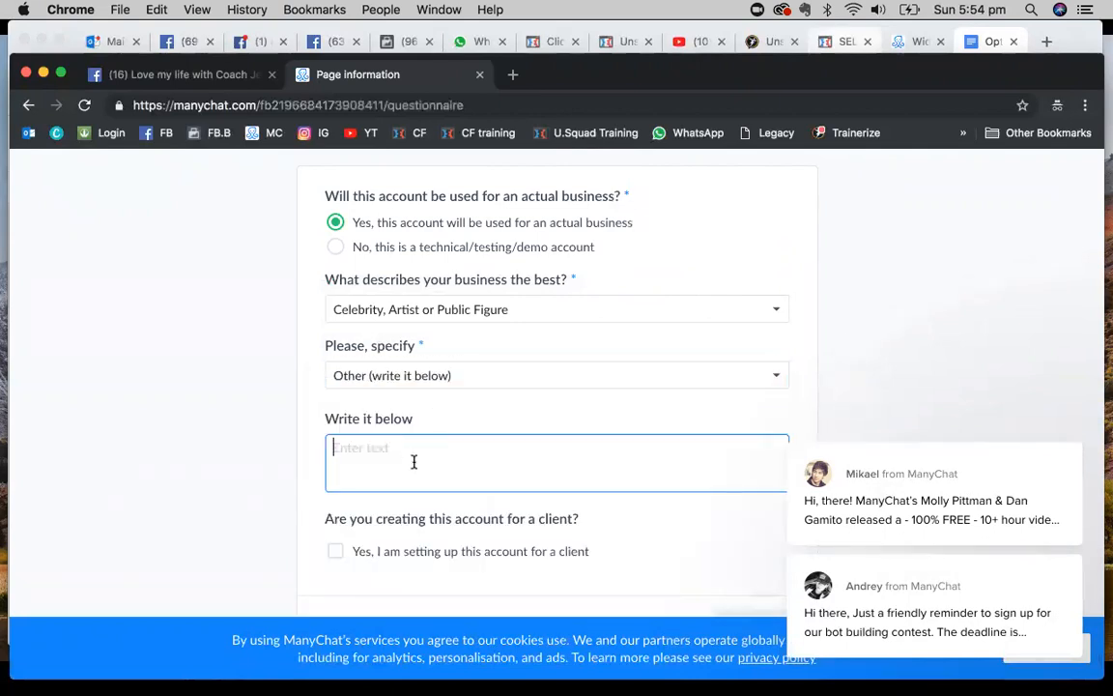
text(Coach)
click(286, 467)
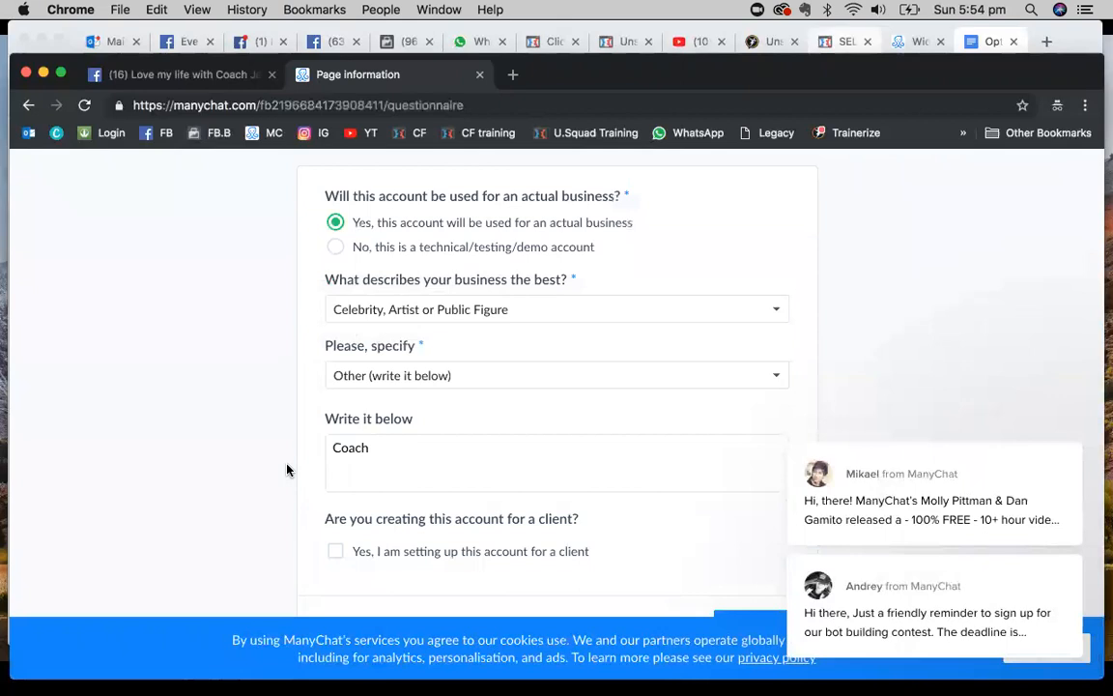
scroll(512, 563, down, 3)
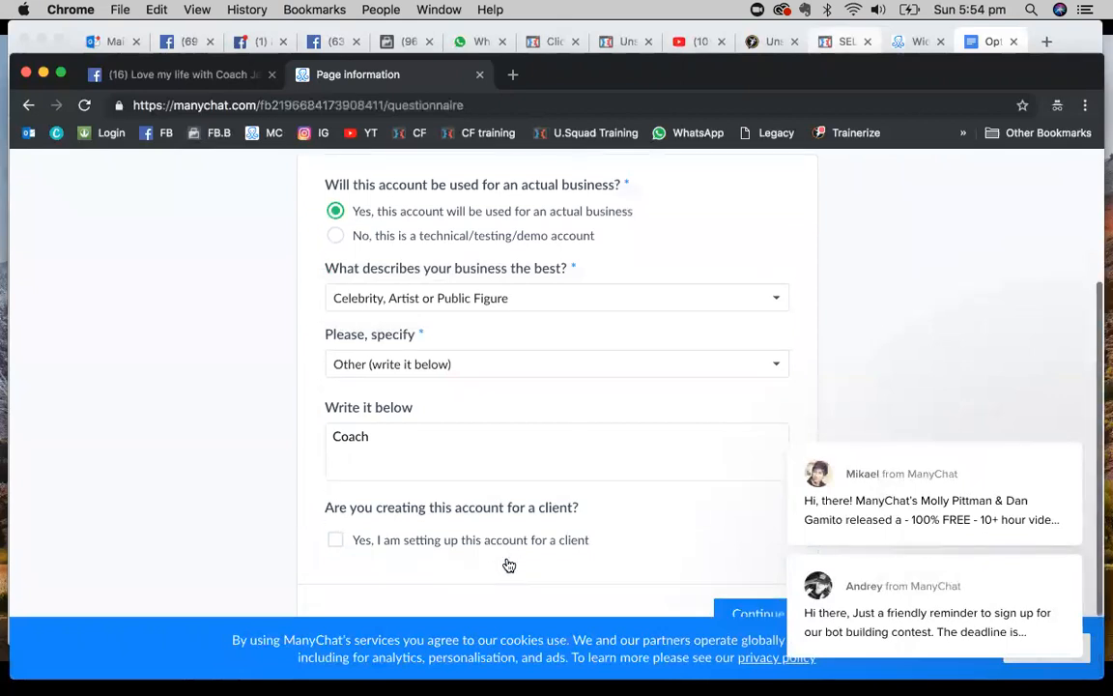
click(756, 519)
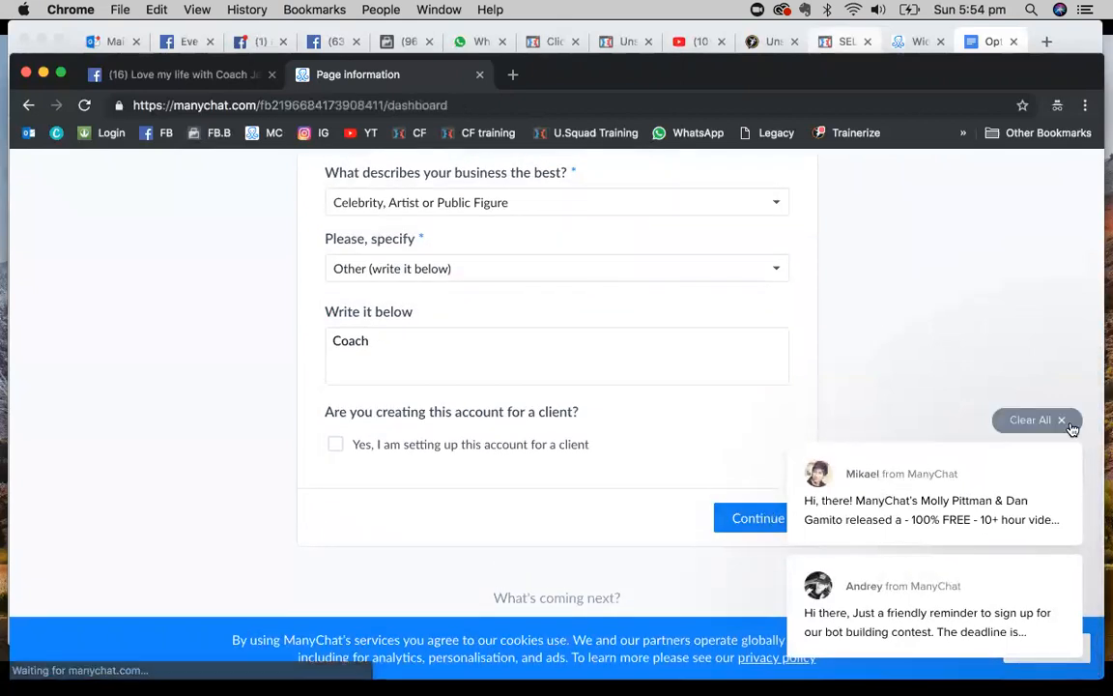
- Clear the message pop-ups and accept the cookie notice while opening the Growth Tools page
click(1066, 421)
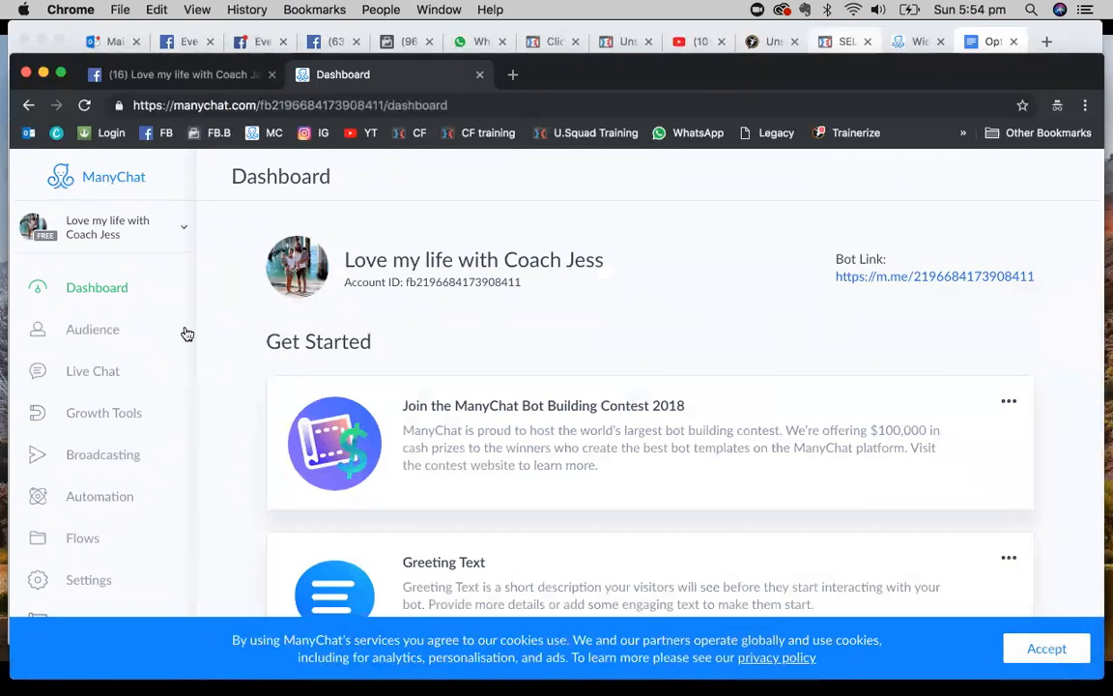
click(116, 416)
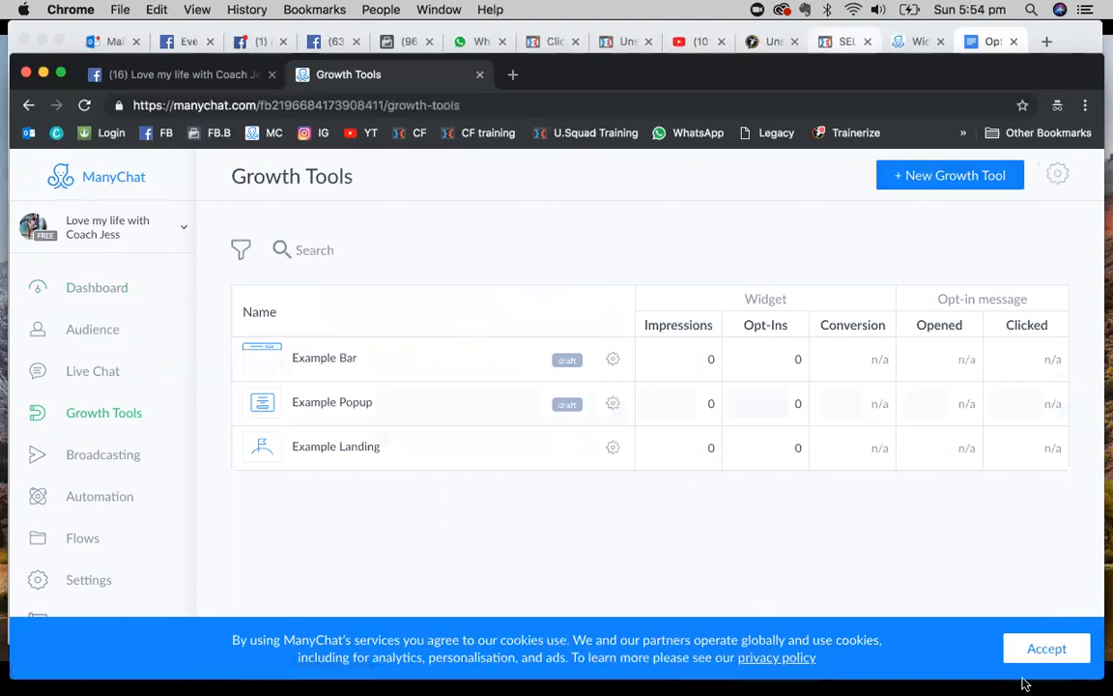
click(1051, 657)
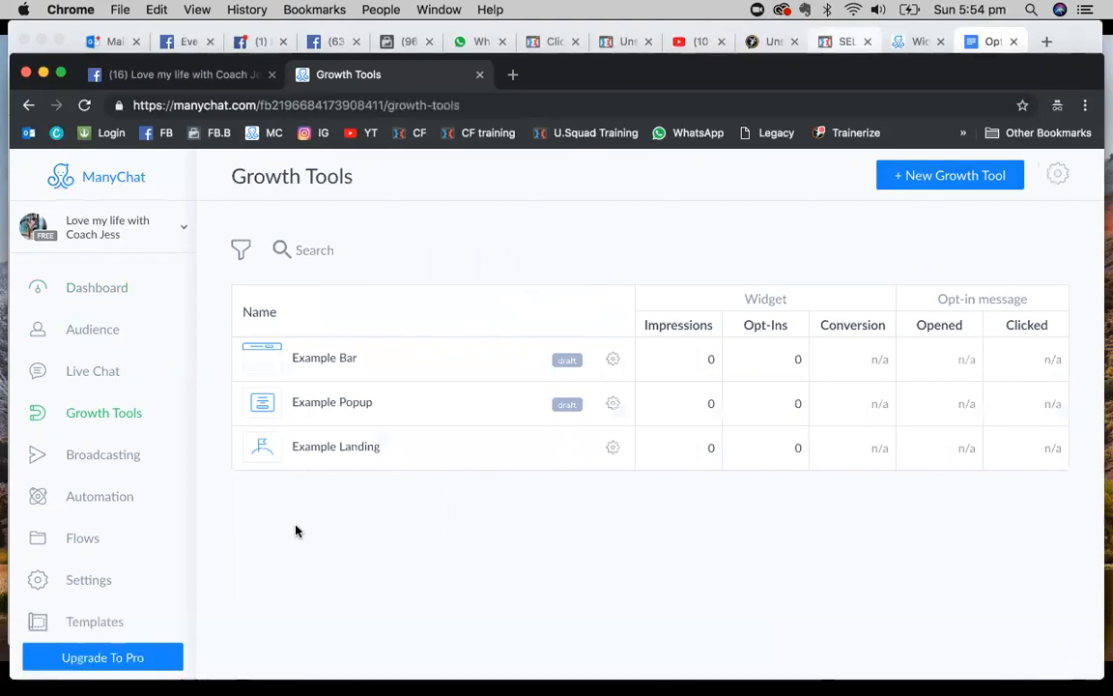
- Create a new growth tool of the type Messenger Ref URL
scroll(124, 512, down, 3)
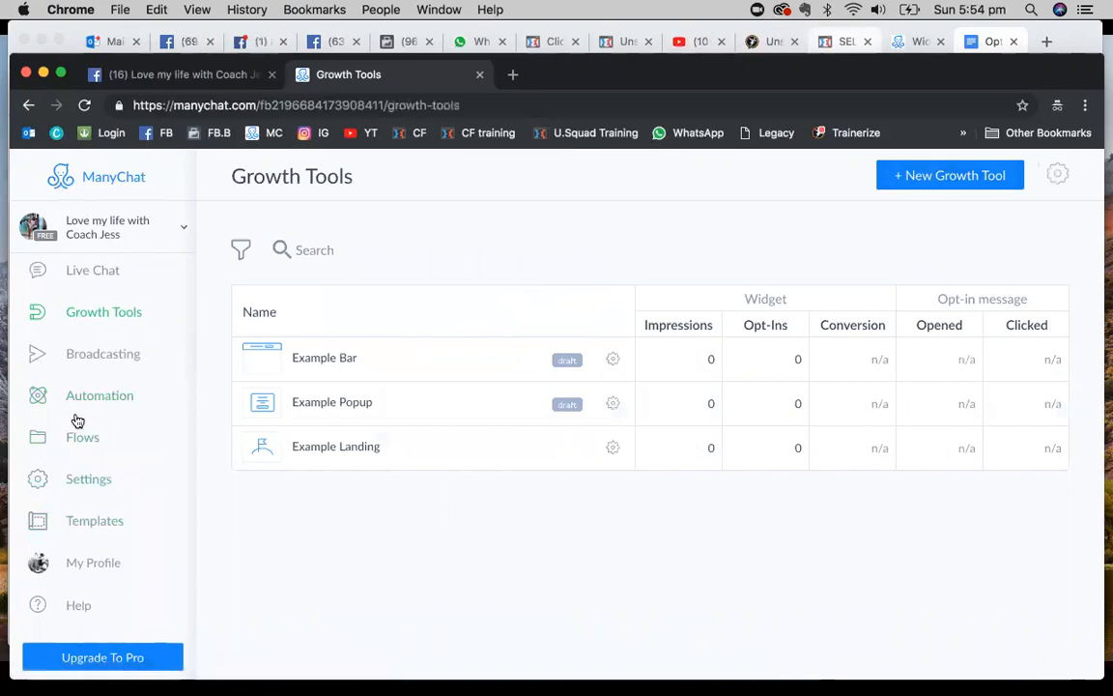
scroll(67, 401, up, 3)
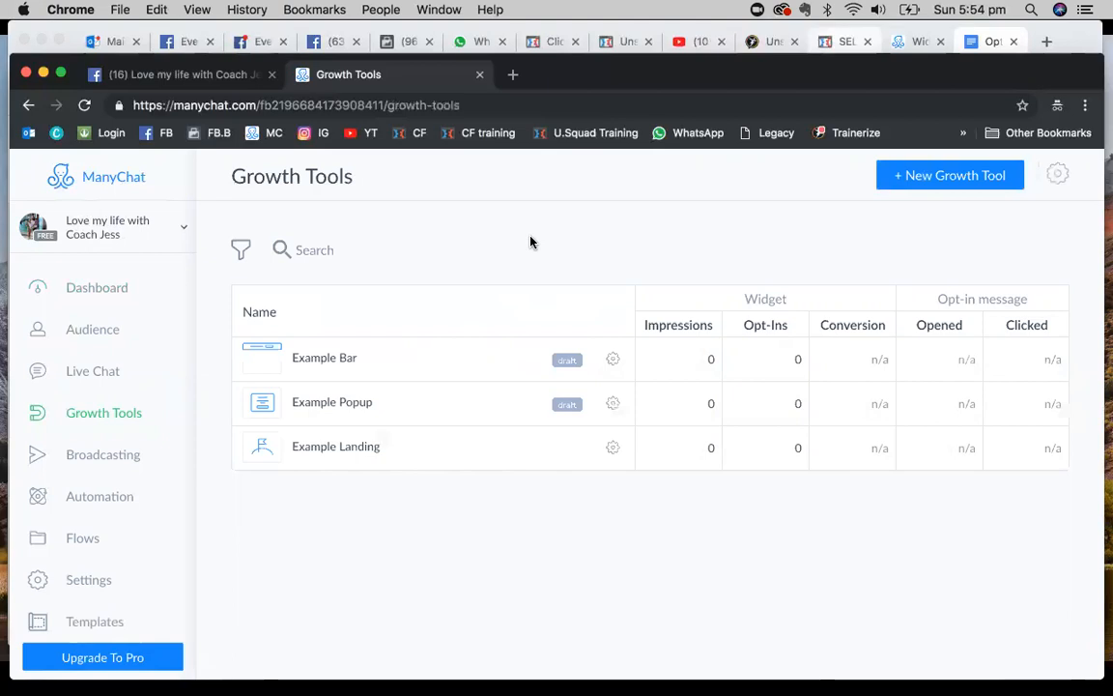
click(941, 178)
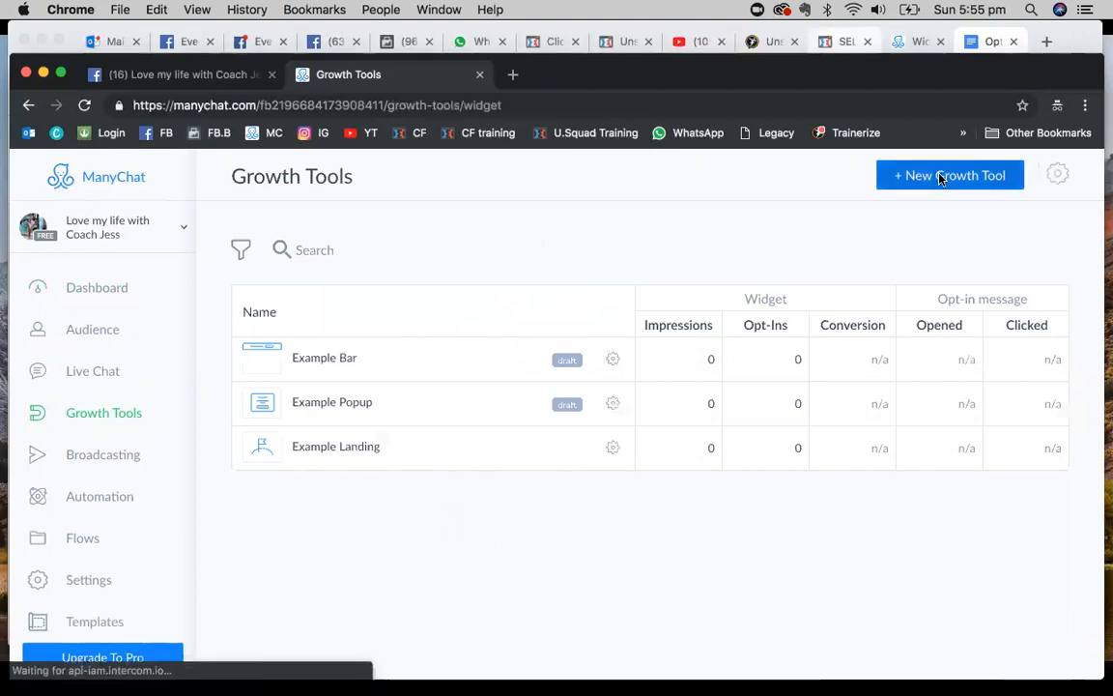
scroll(386, 329, down, 3)
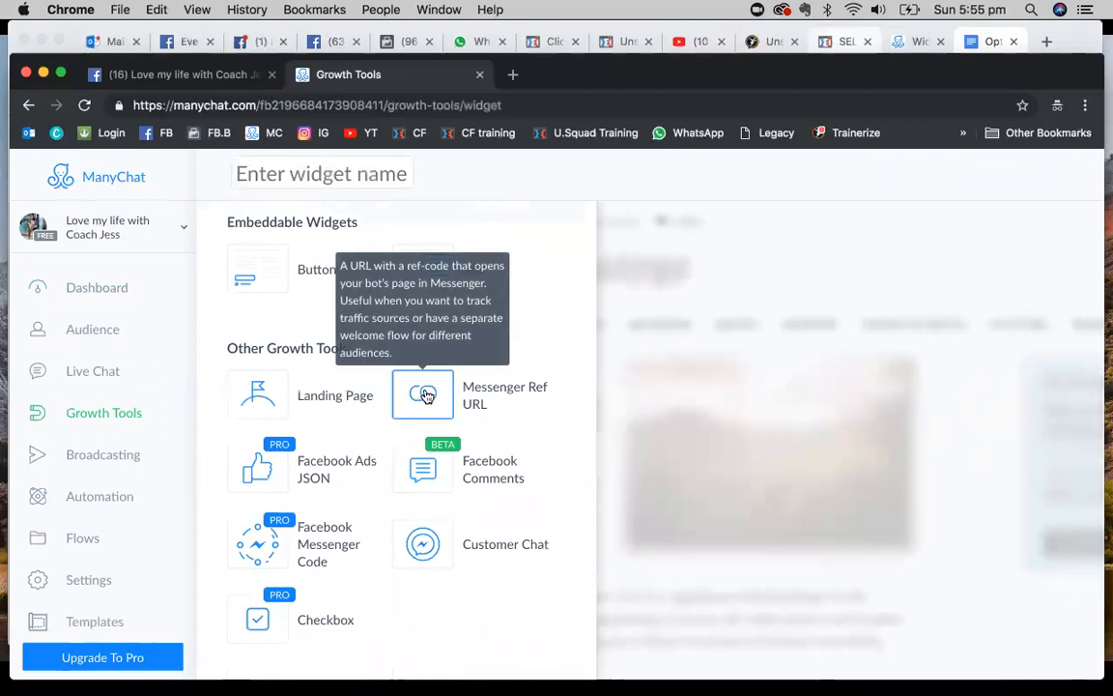
click(424, 394)
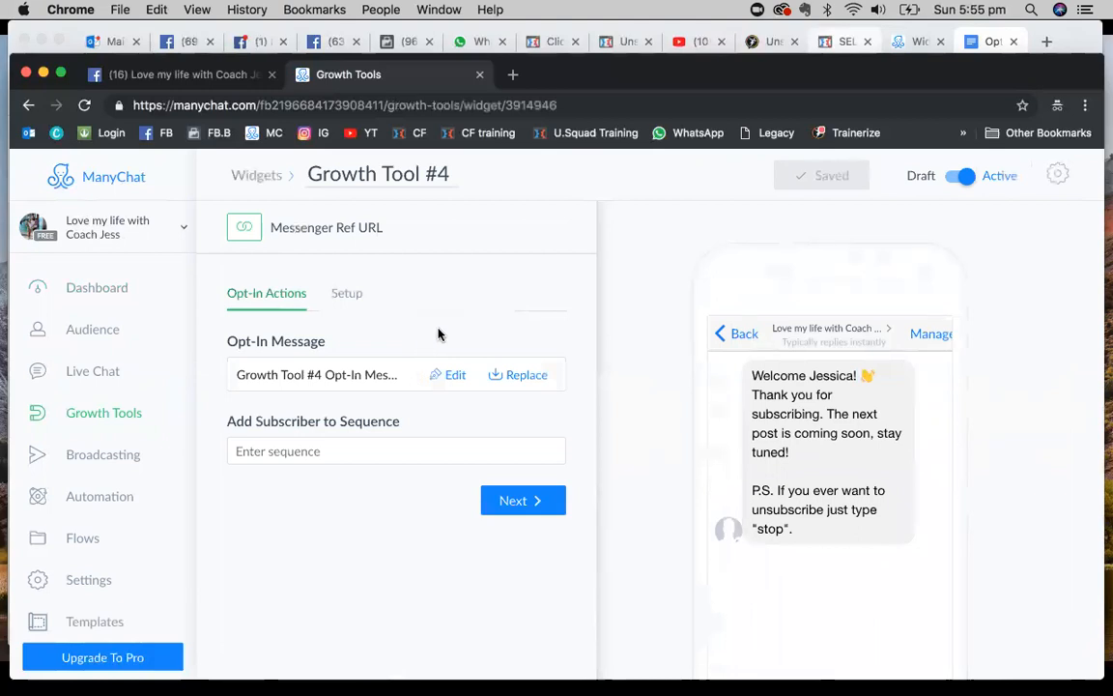
- Rename the growth tool to "28DC / 3rd Dec / FB DM" and save it
click(386, 177)
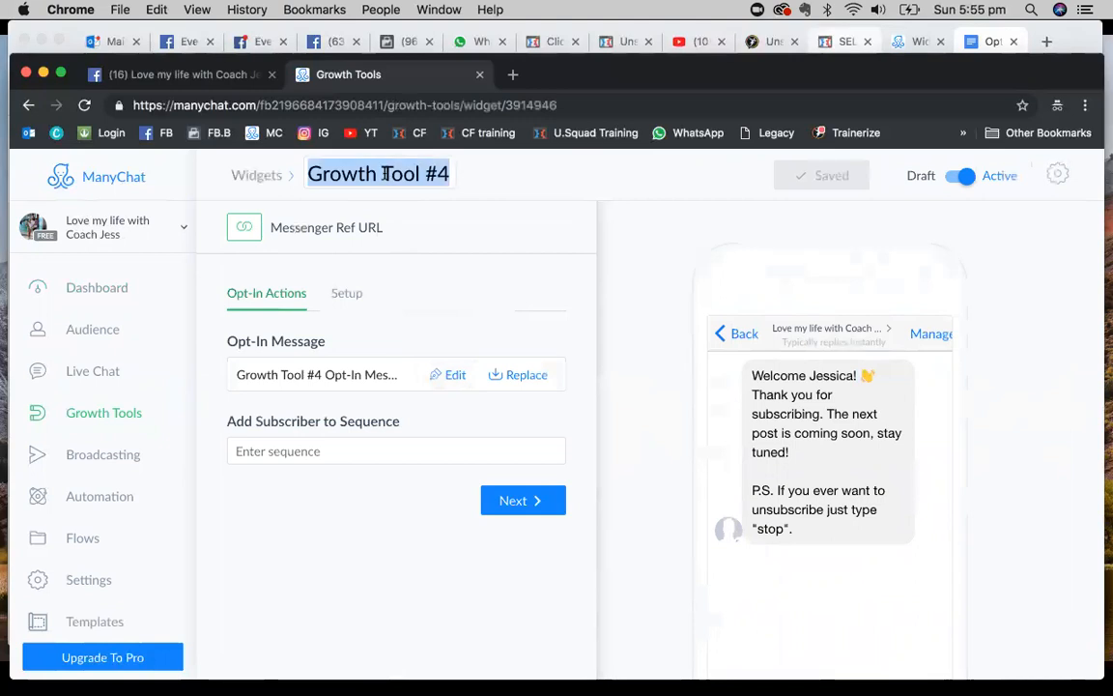
key(BackSpace)
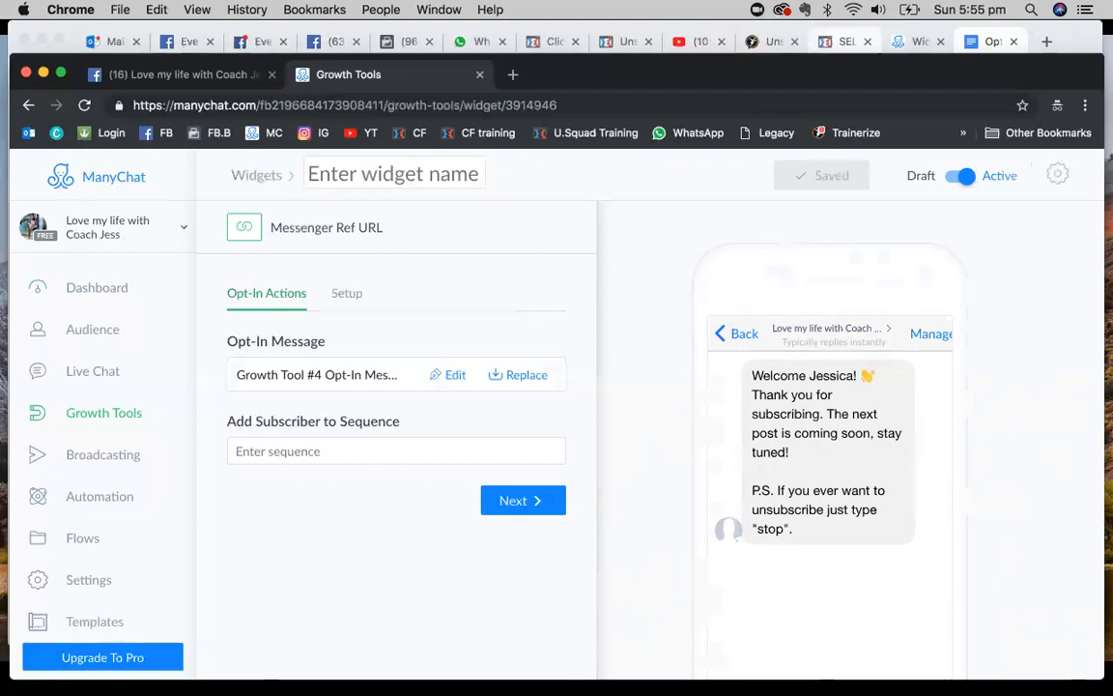
text(28DC )
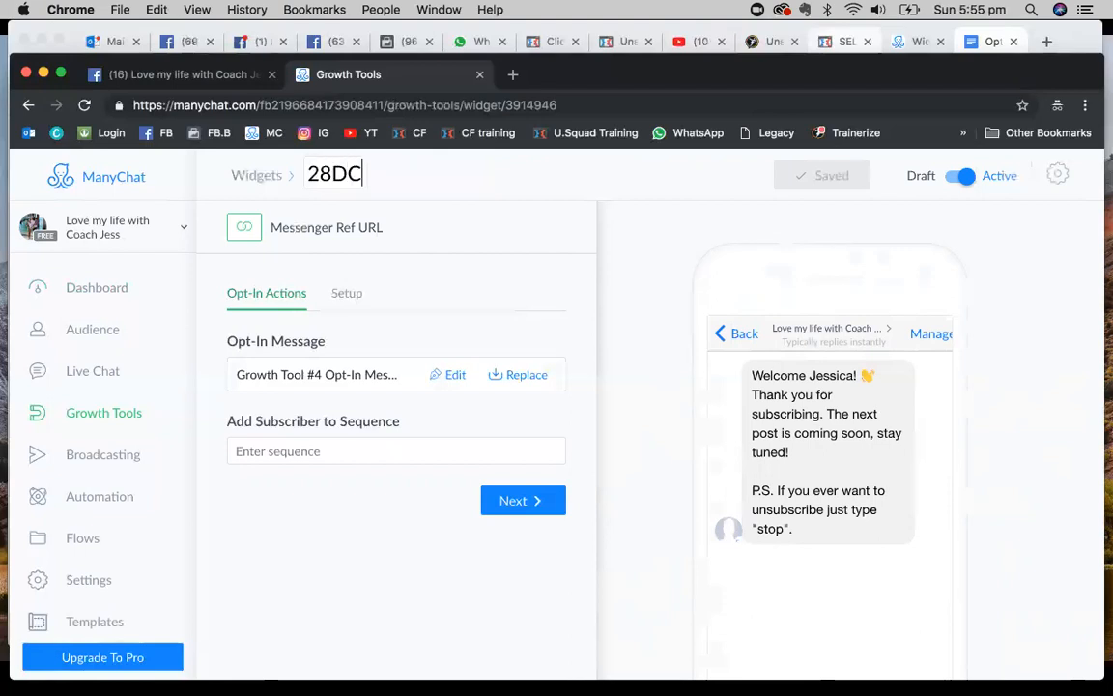
text(/ 3rd)
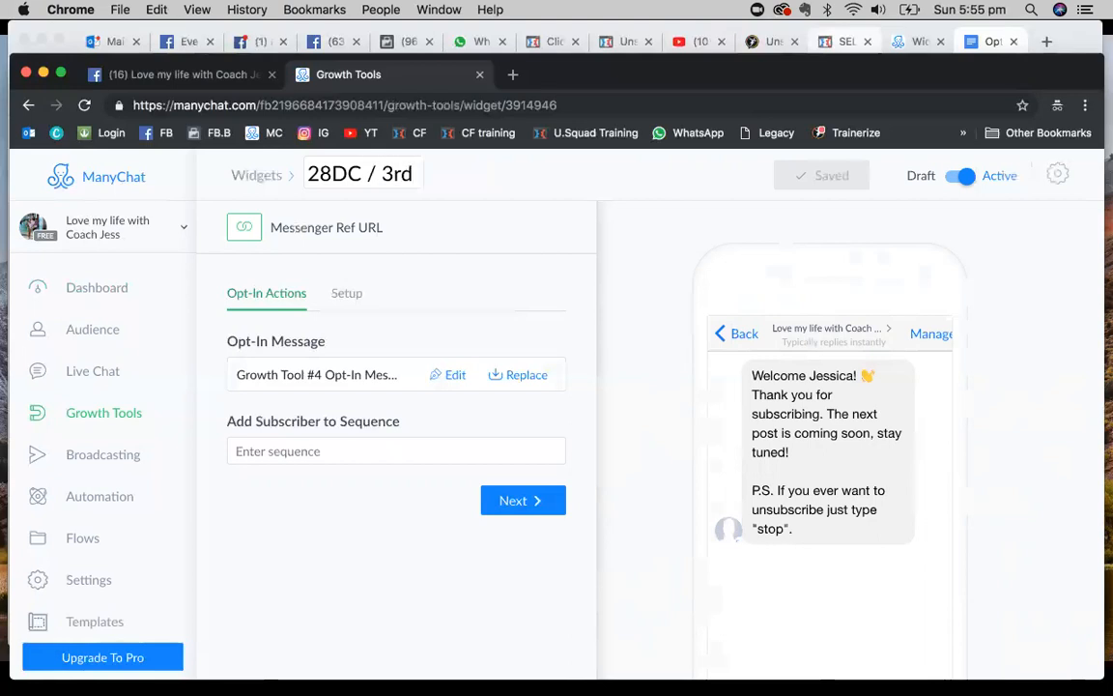
text( Dec / FB DM)
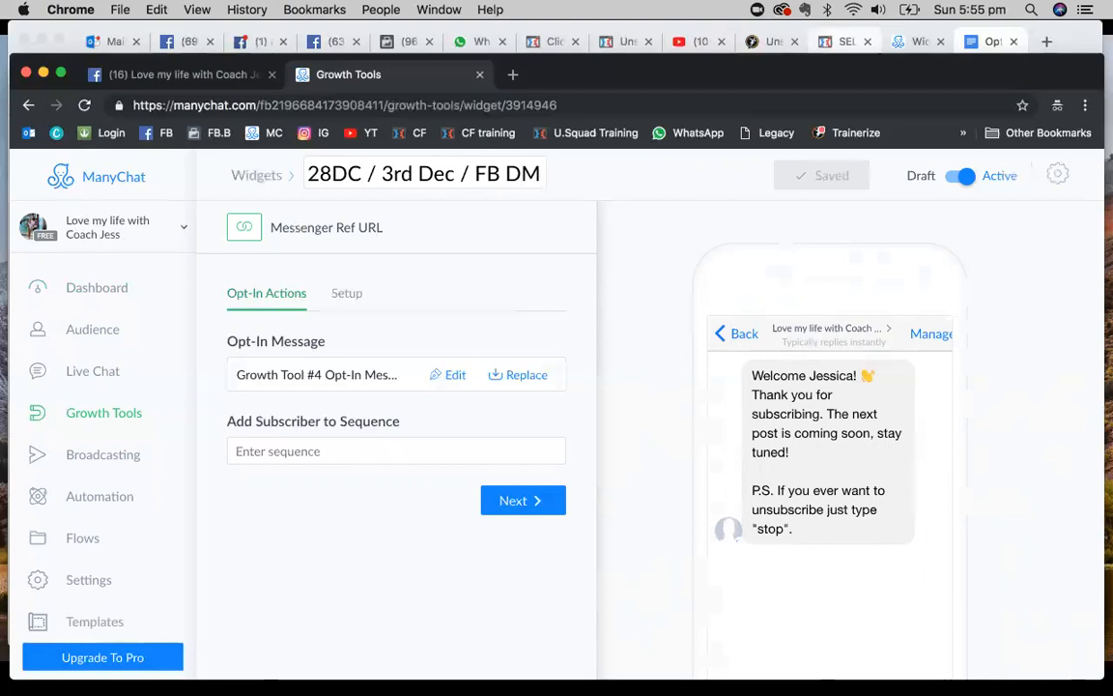
key(Return)
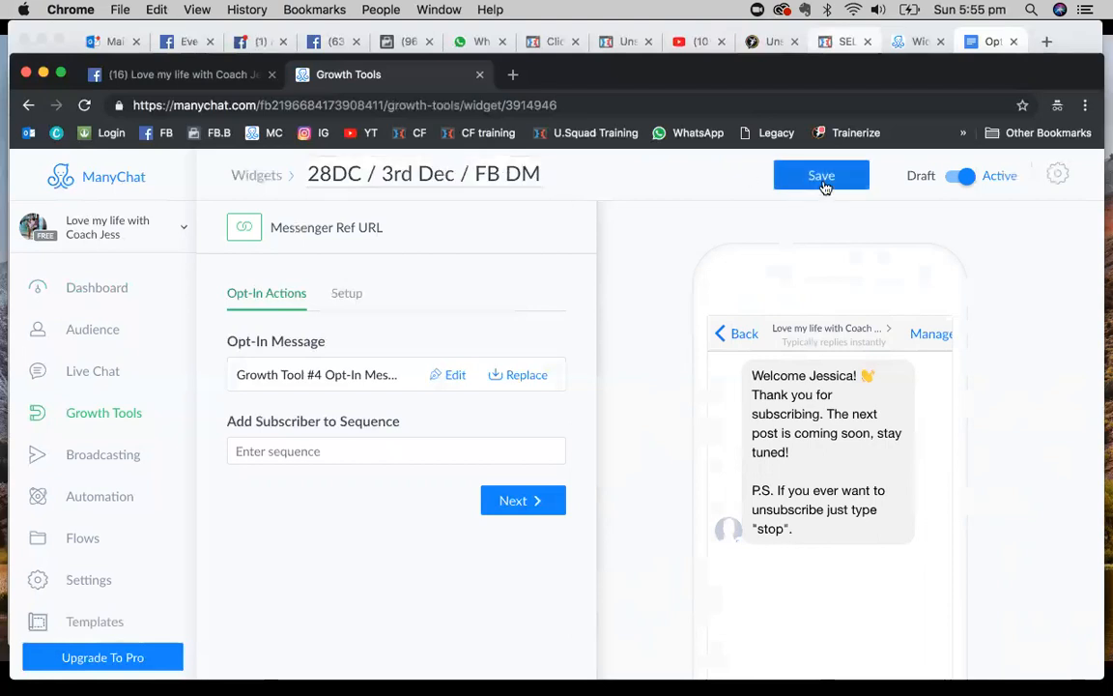
click(825, 183)
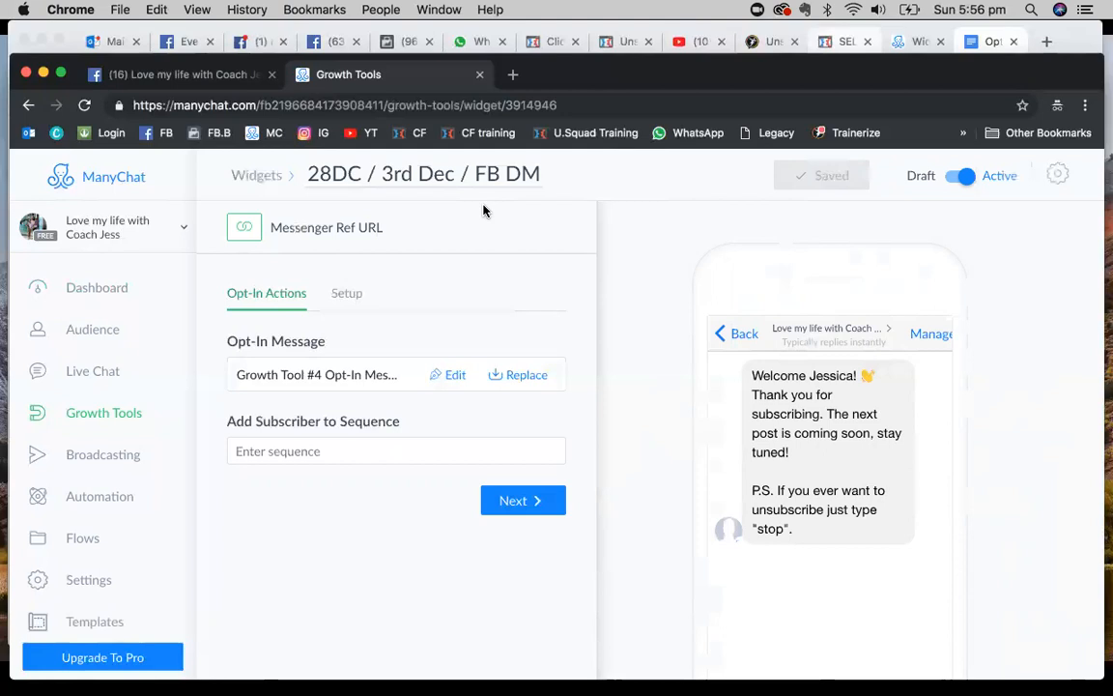
- Open the growth tool's opt-in message in the Flow Builder and delete its default welcome text
click(451, 375)
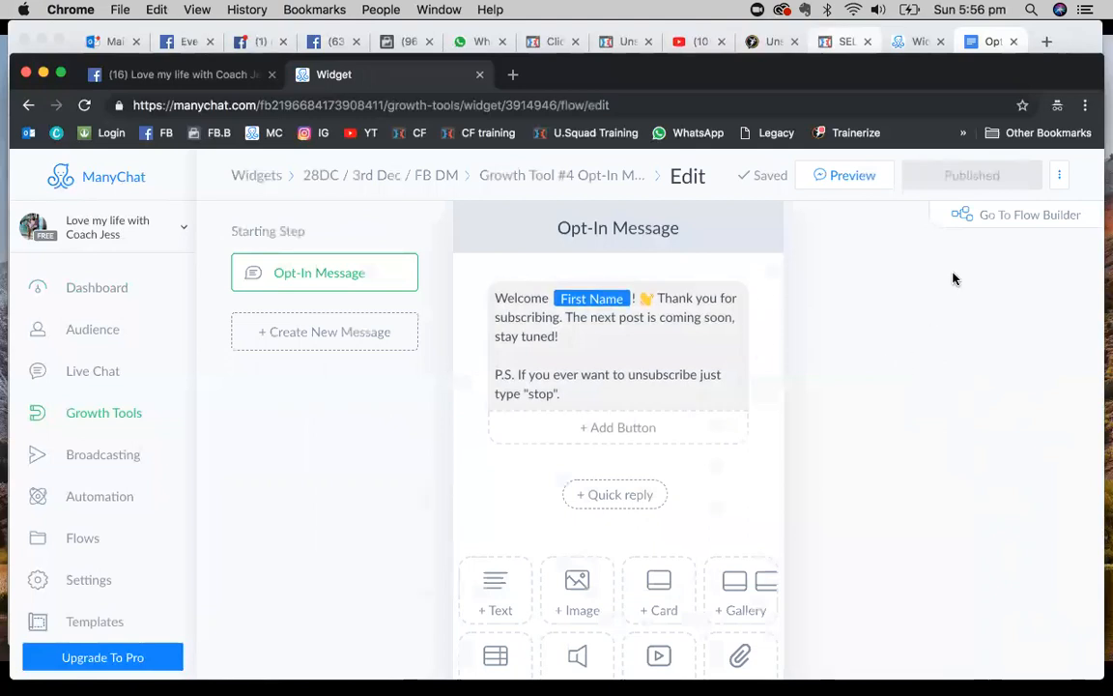
click(987, 219)
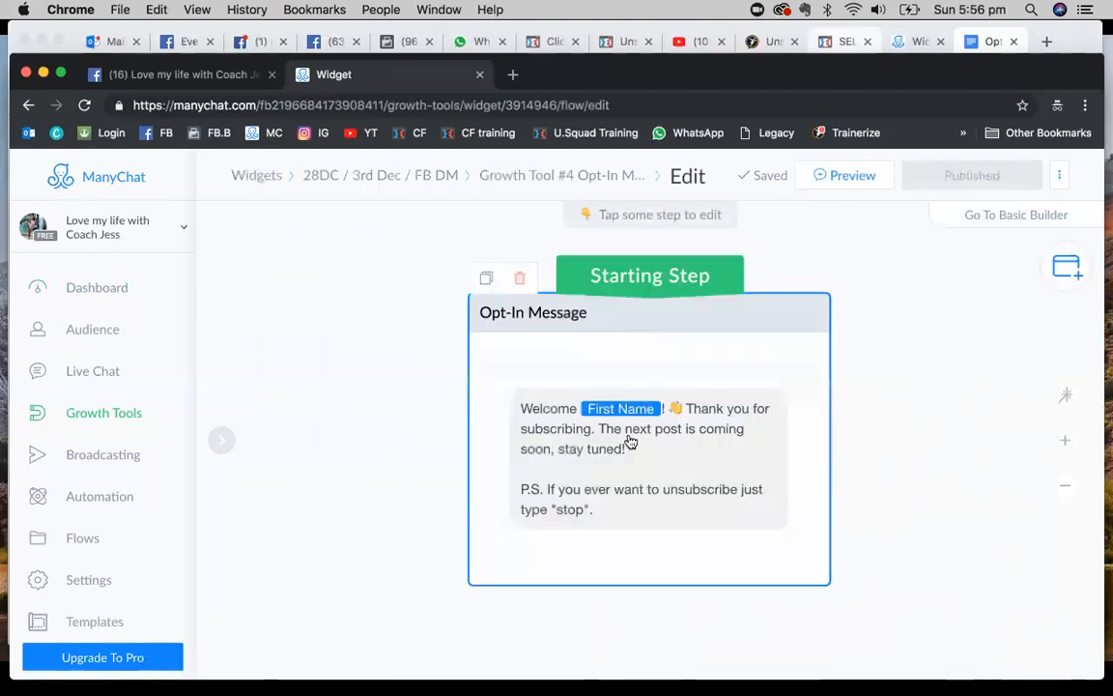
click(614, 443)
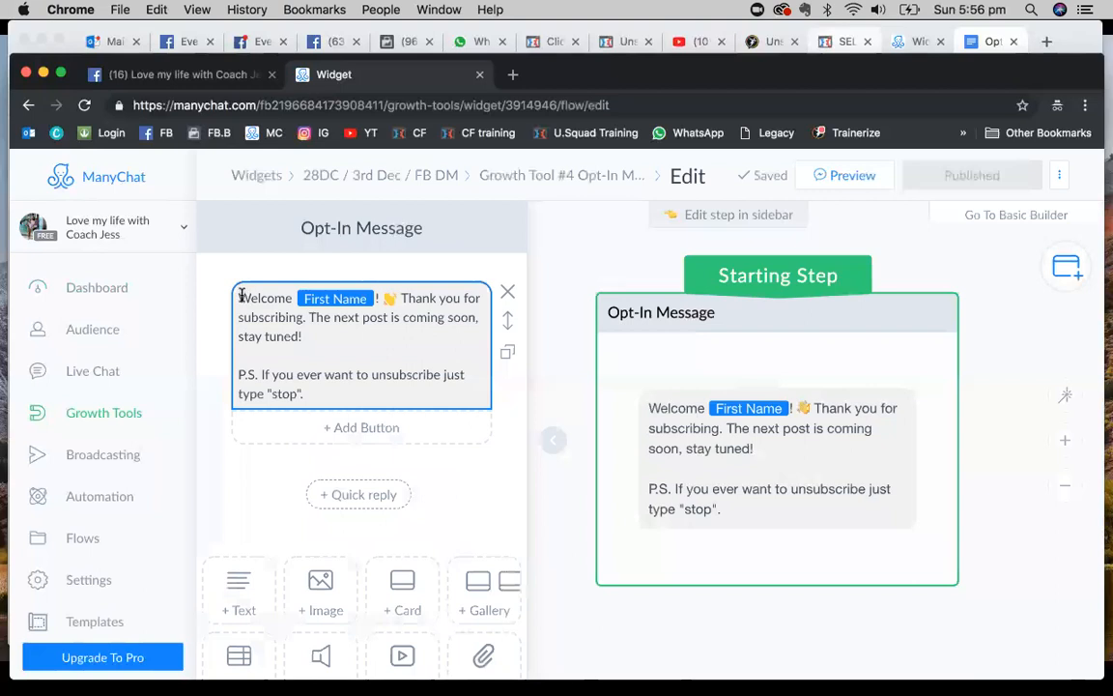
drag(238, 293, 405, 395)
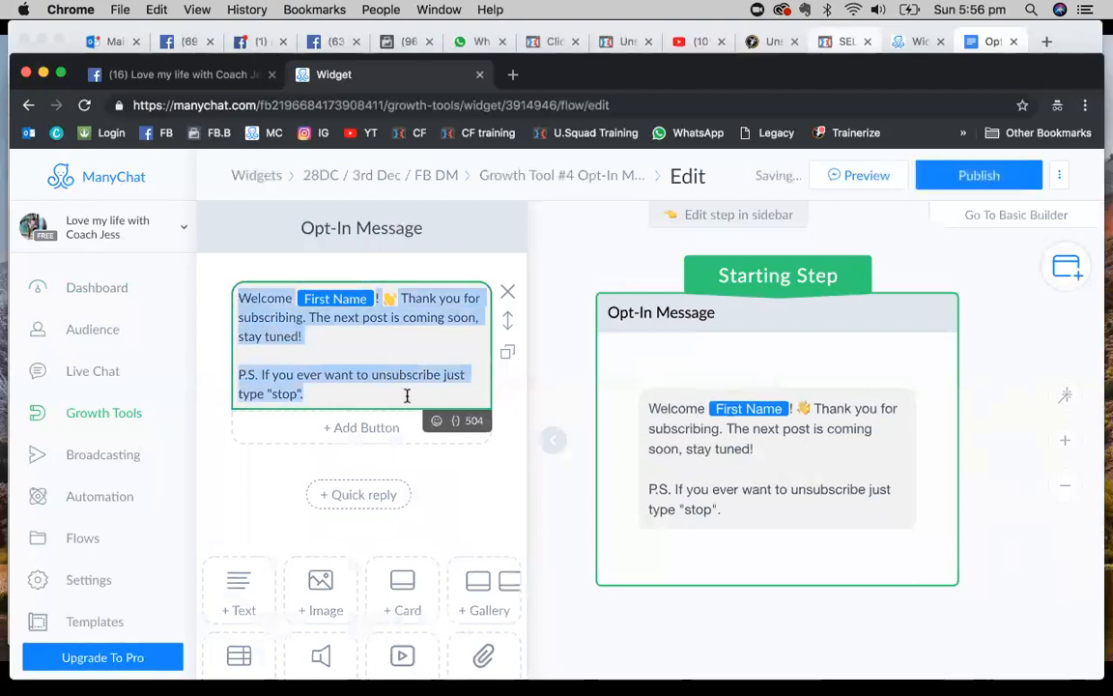
key(BackSpace)
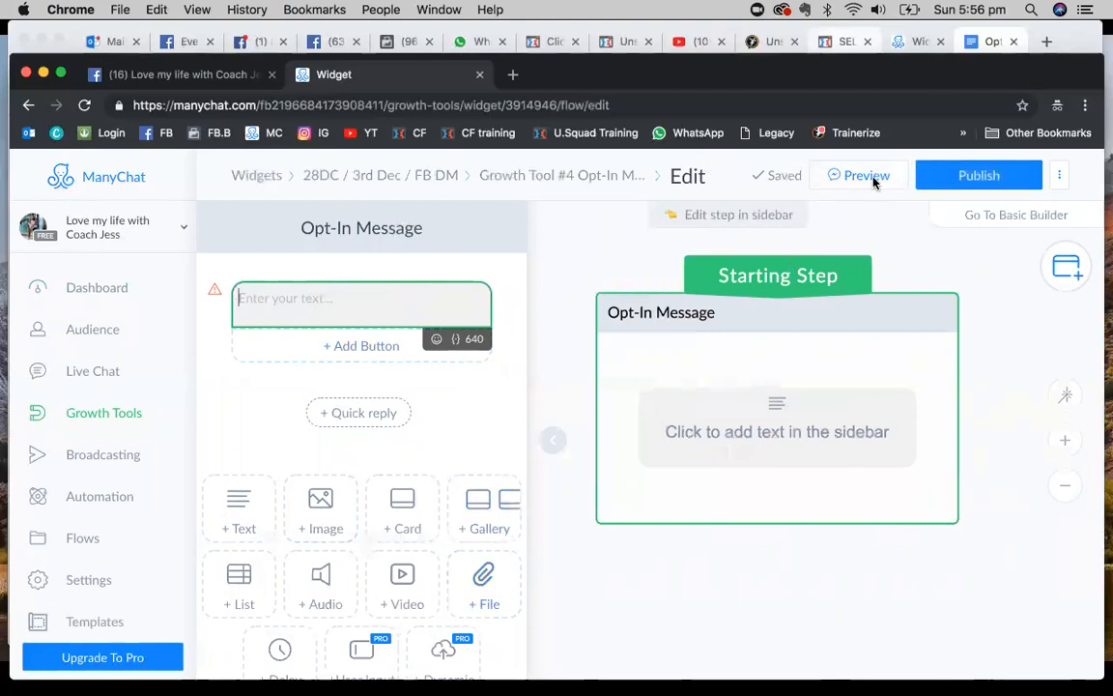
- Switch to the "Opt-In MSG:" document in Google Docs and review the opt-in text and the option for making a copy
click(990, 42)
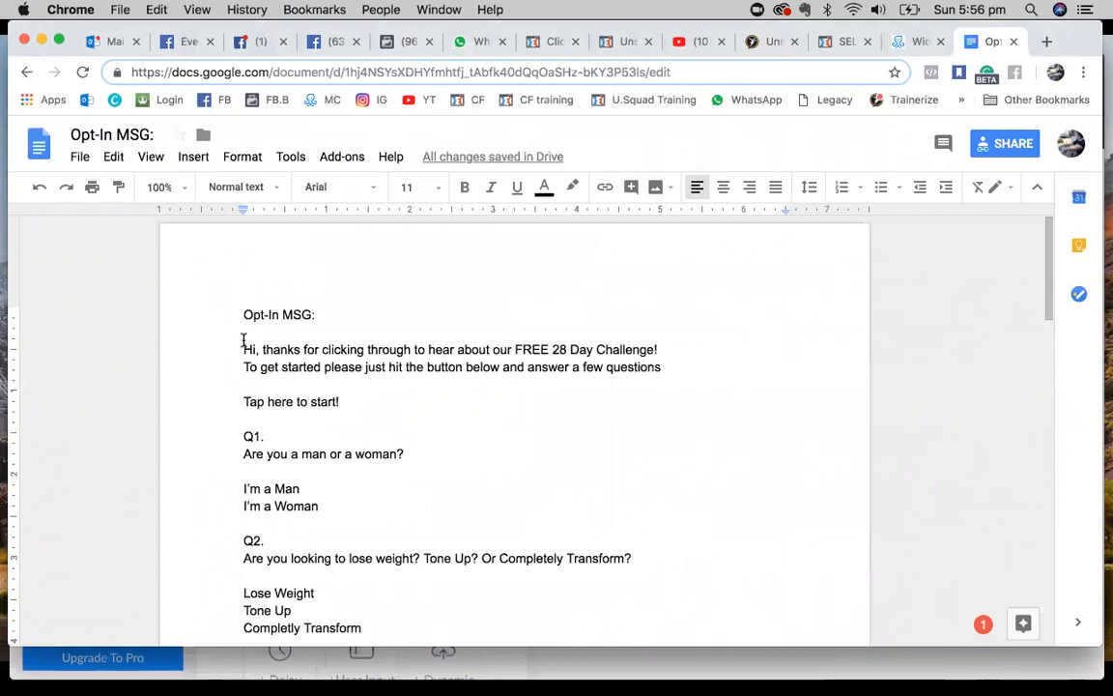
drag(241, 346, 600, 377)
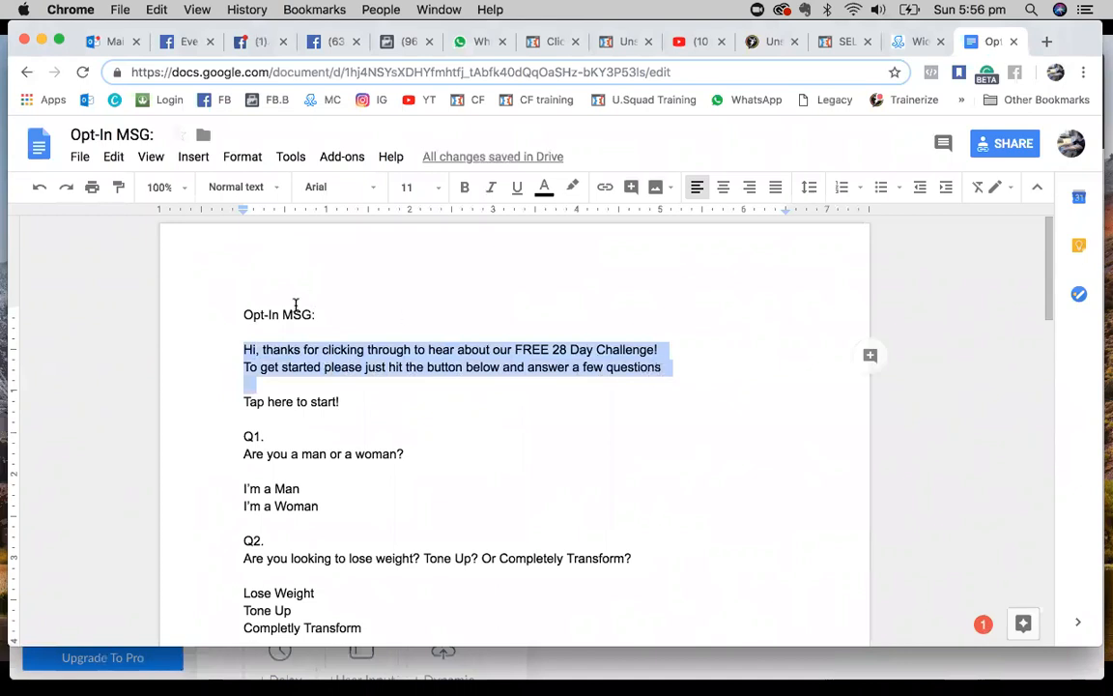
click(218, 419)
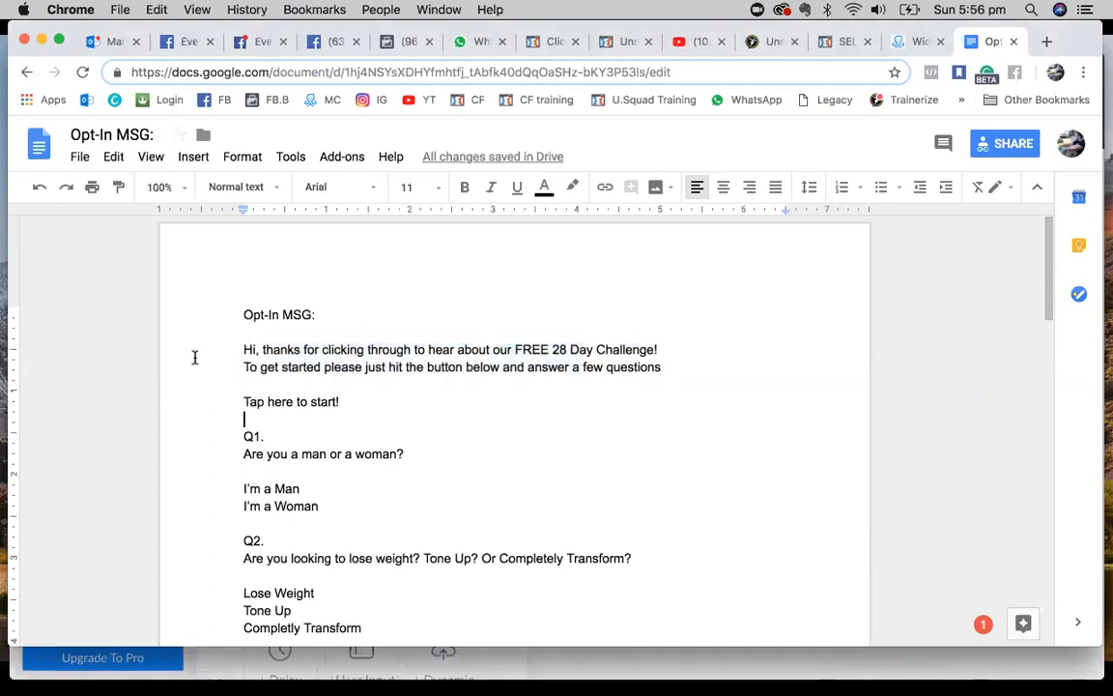
click(79, 158)
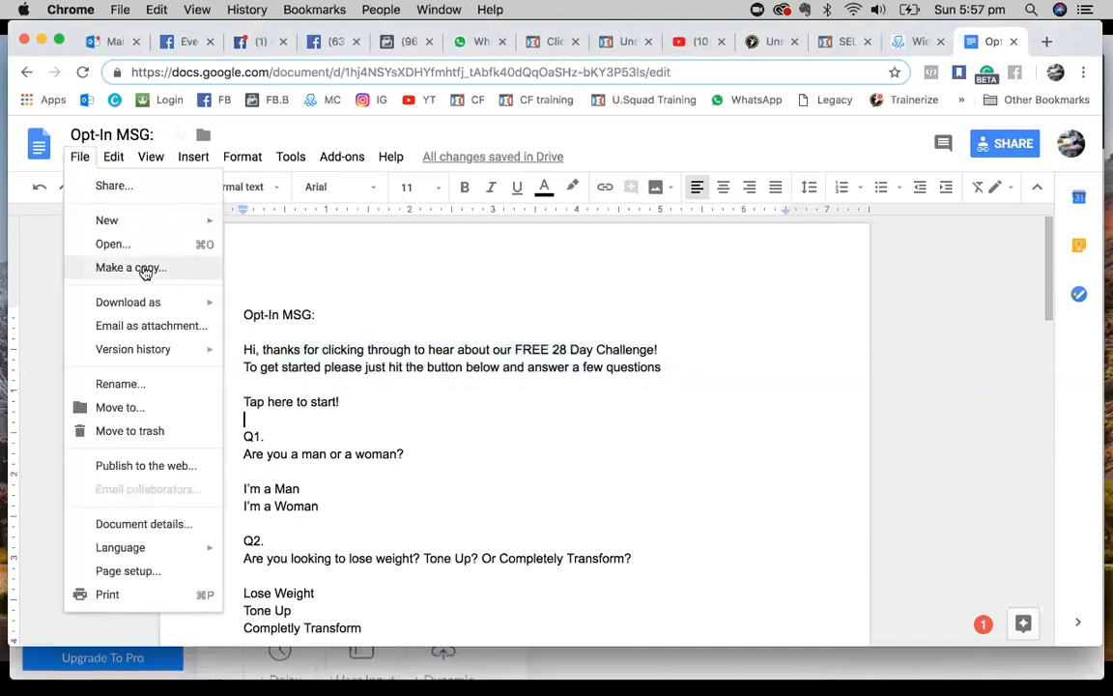
click(410, 331)
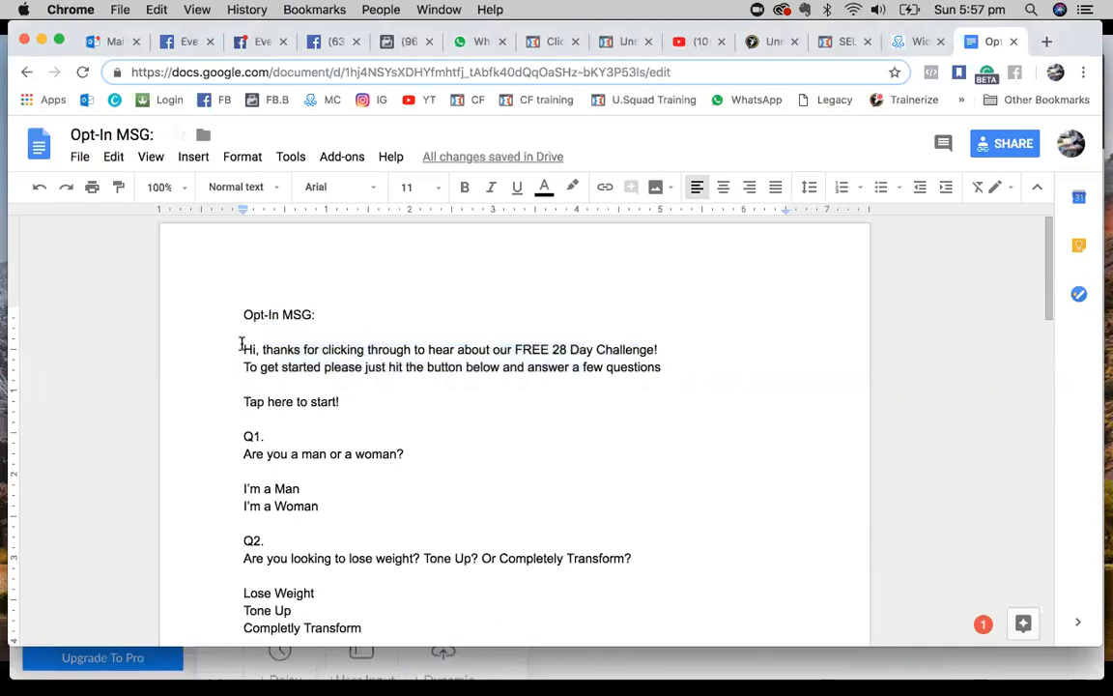
- Copy the two-line greeting about the FREE 28 Day Challenge from the document into the empty opt-in message in ManyChat
drag(242, 343, 666, 367)
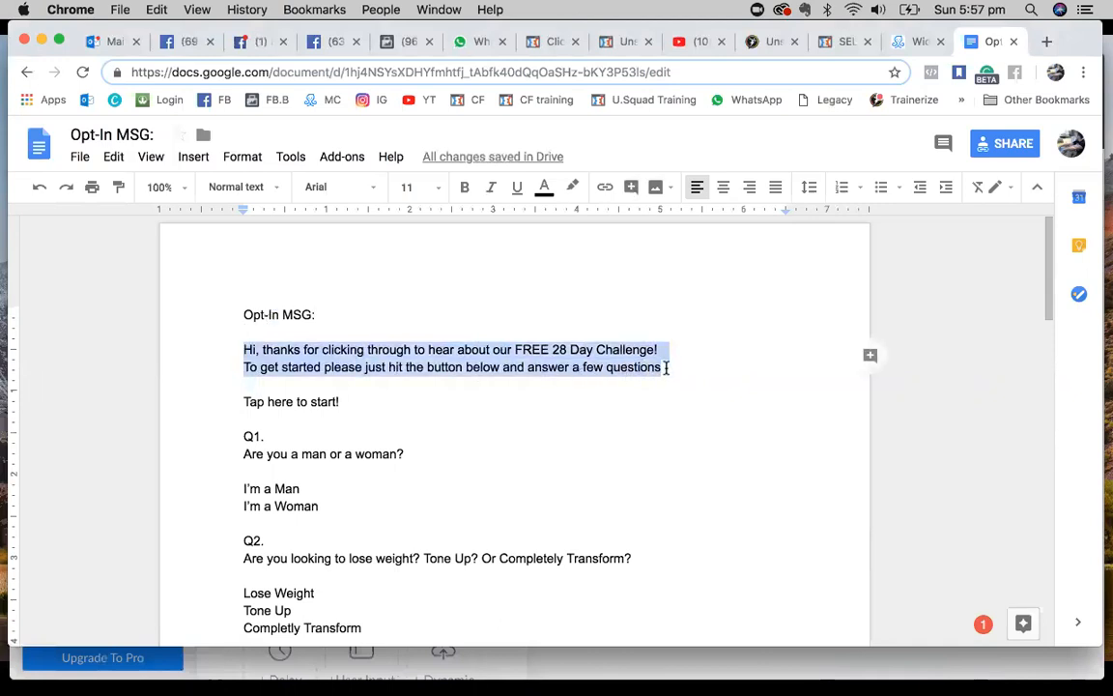
right_click(607, 367)
click(645, 315)
click(910, 42)
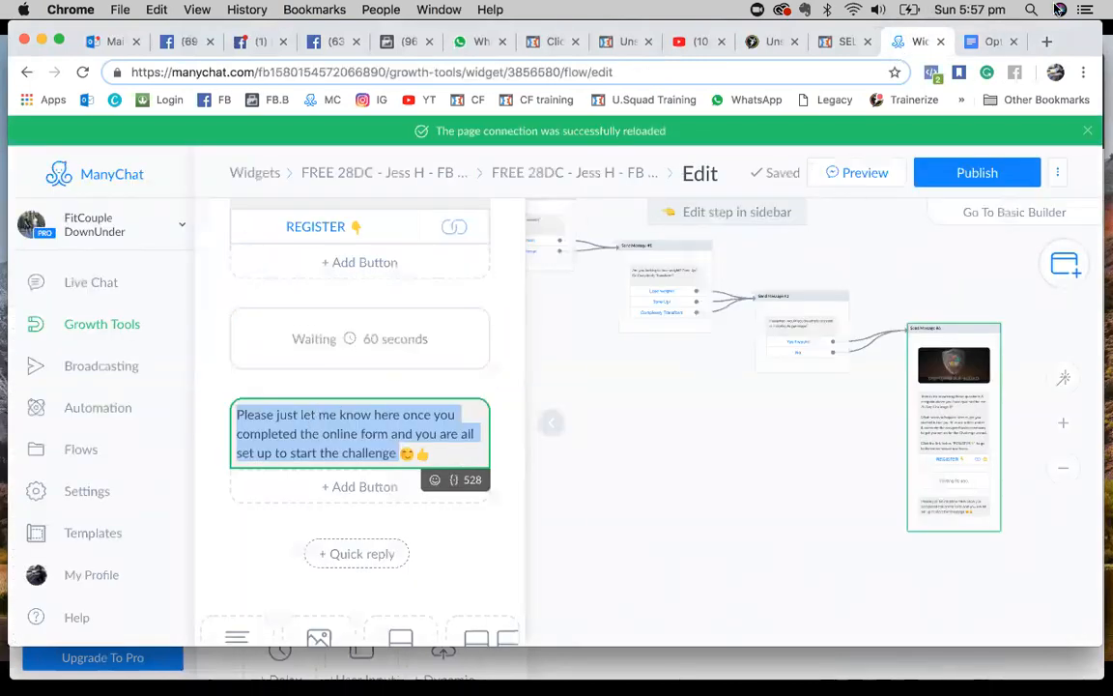
click(990, 42)
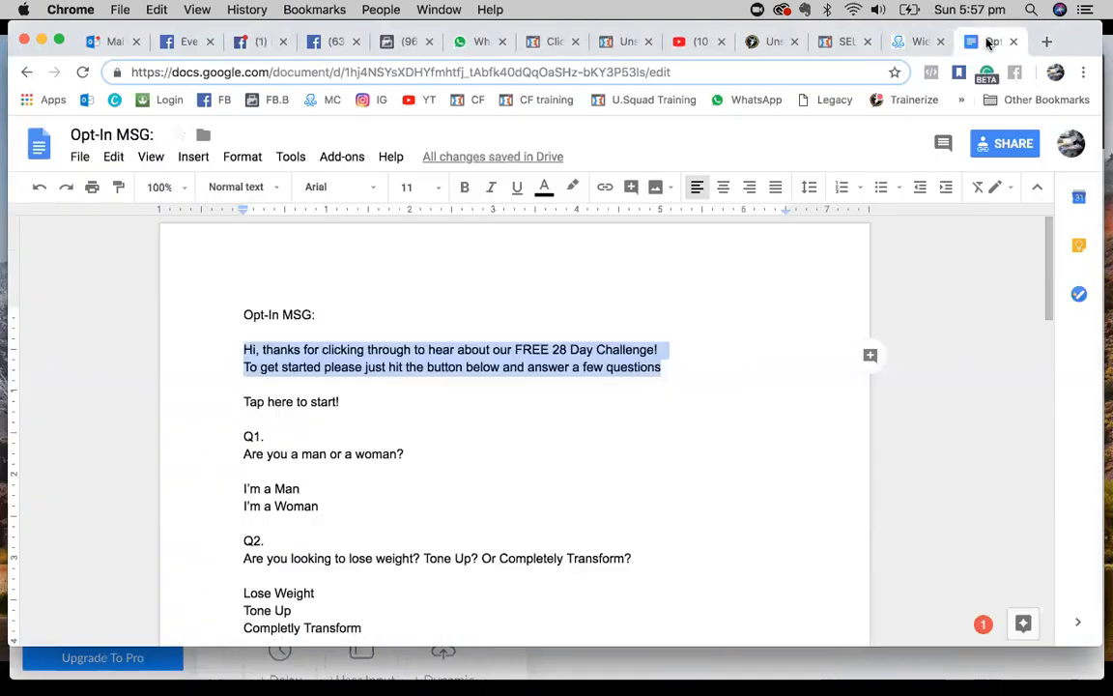
click(924, 44)
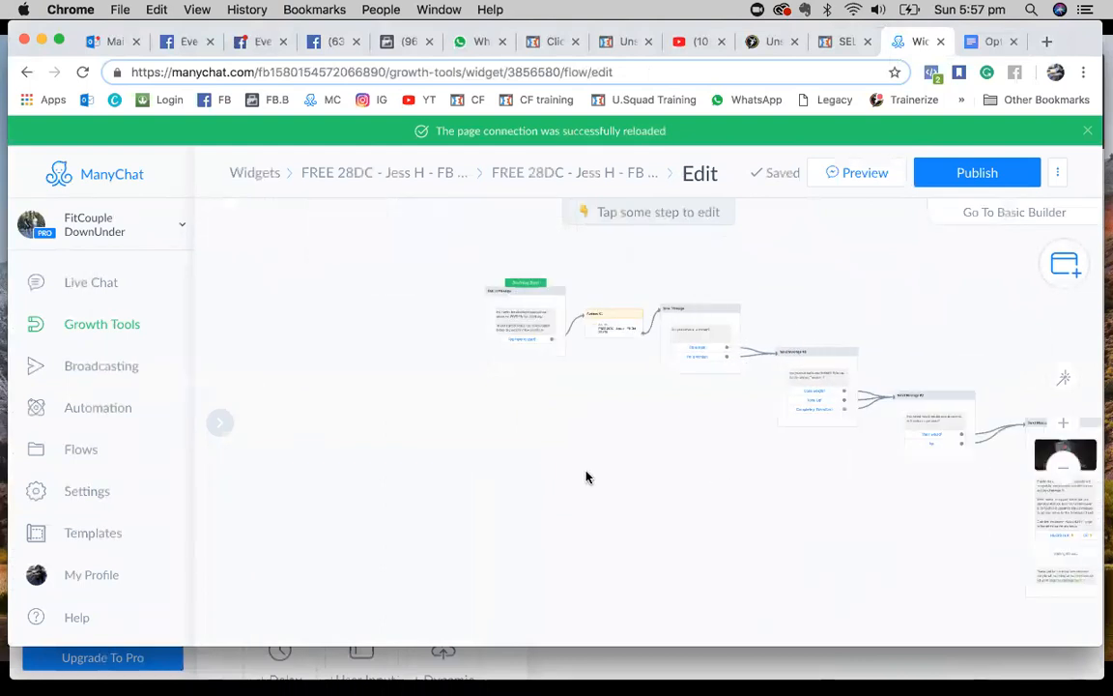
click(991, 41)
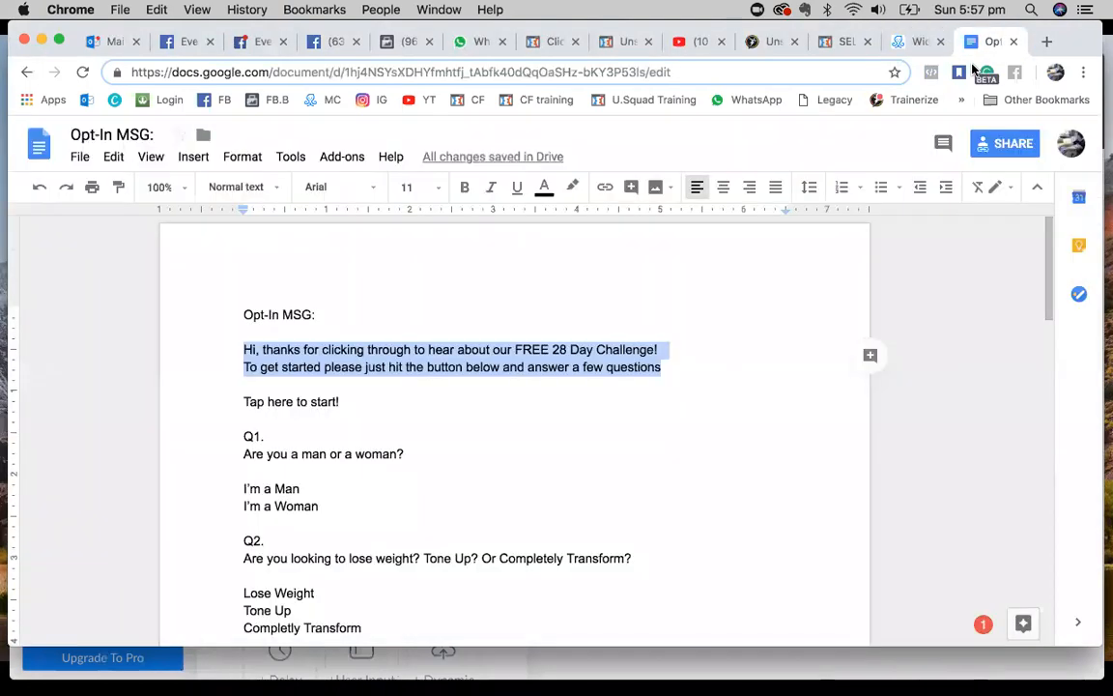
click(645, 666)
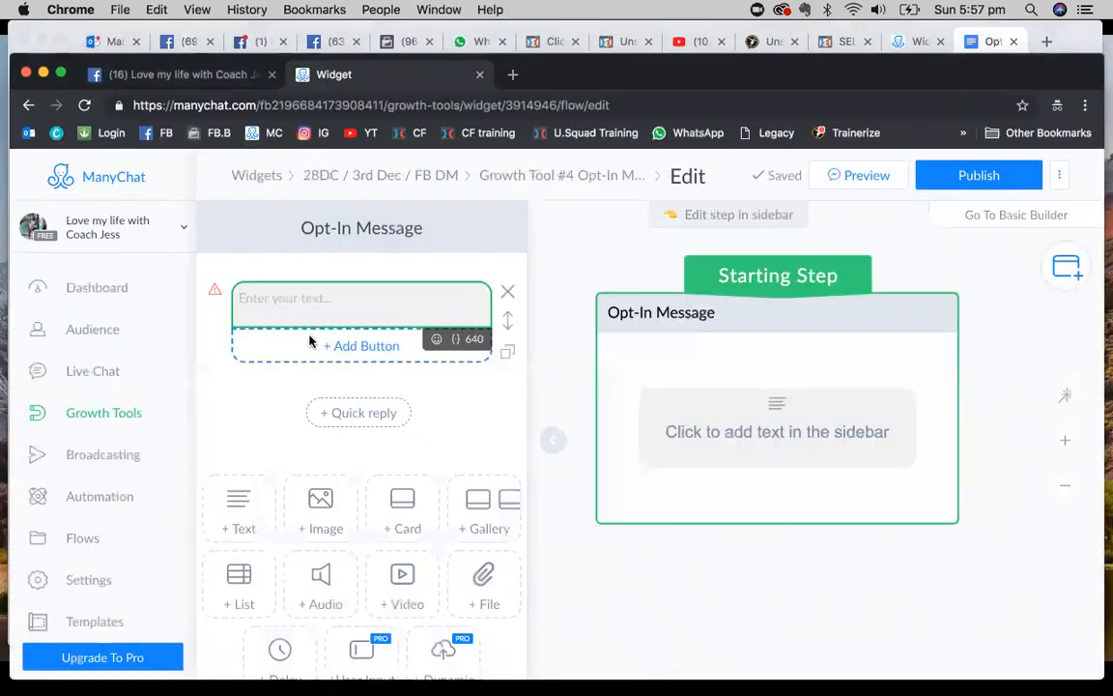
right_click(285, 306)
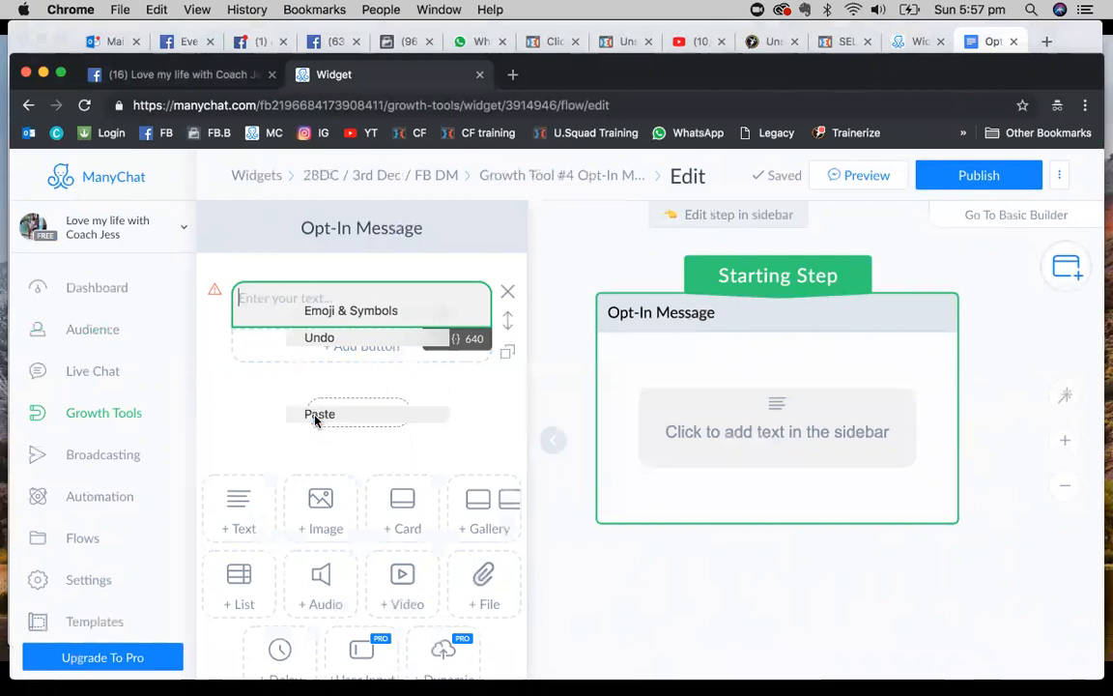
click(316, 420)
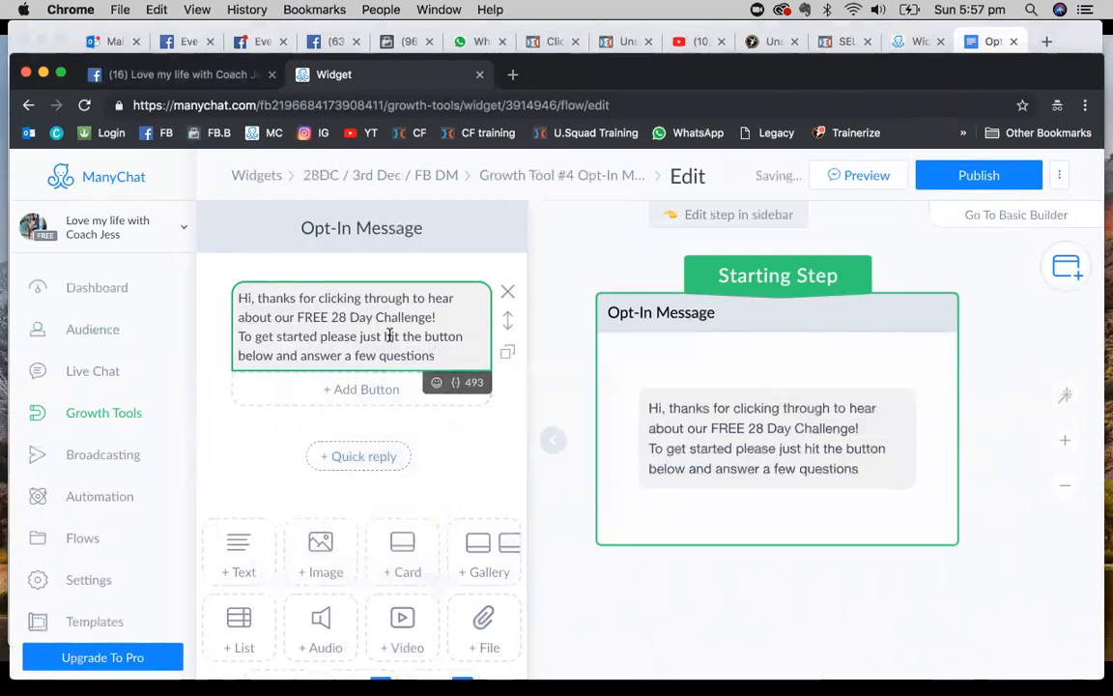
- Add a button to the opt-in message and title it "Tap here to start!", copied from the Google Docs script
click(376, 389)
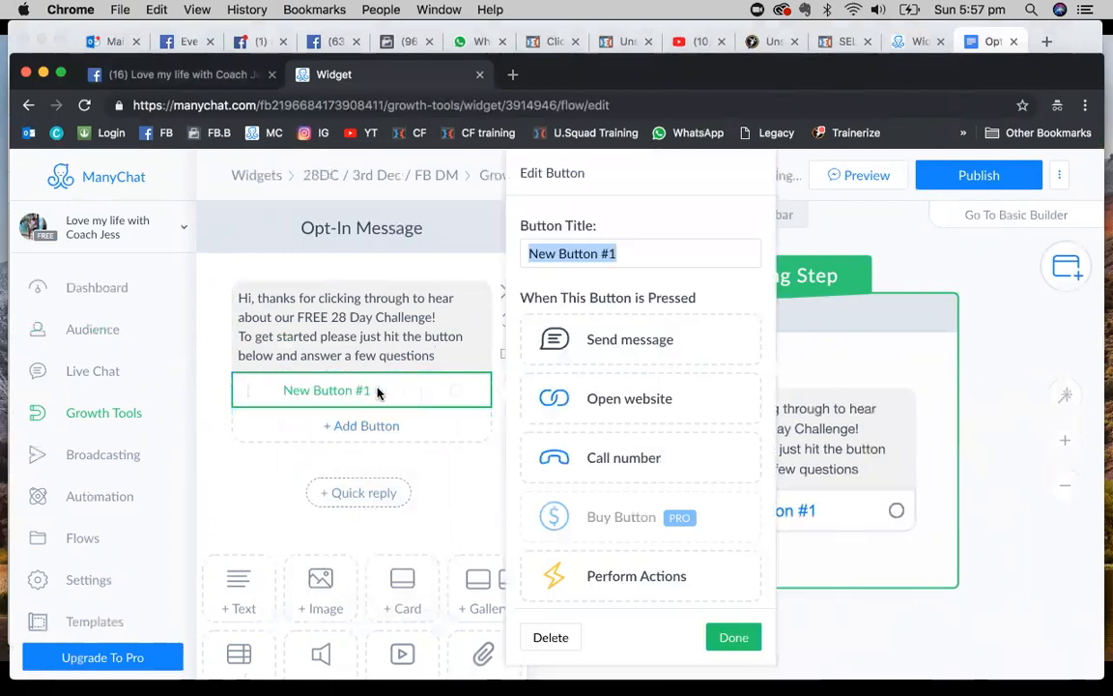
click(983, 40)
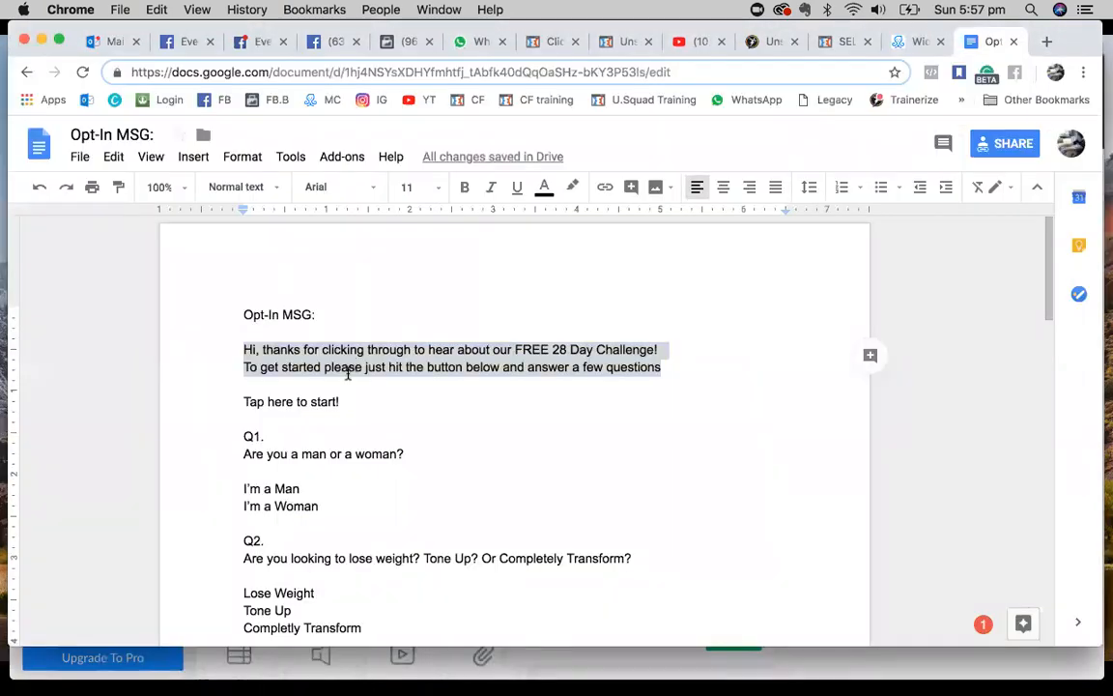
drag(344, 400, 244, 401)
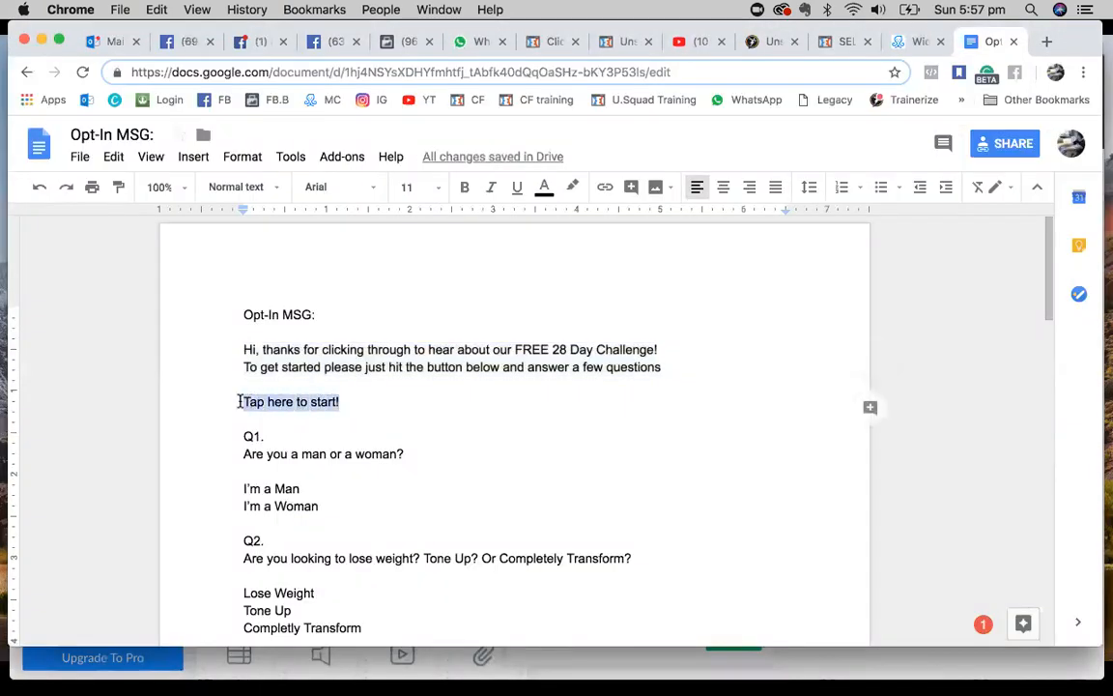
right_click(256, 403)
click(300, 315)
click(918, 41)
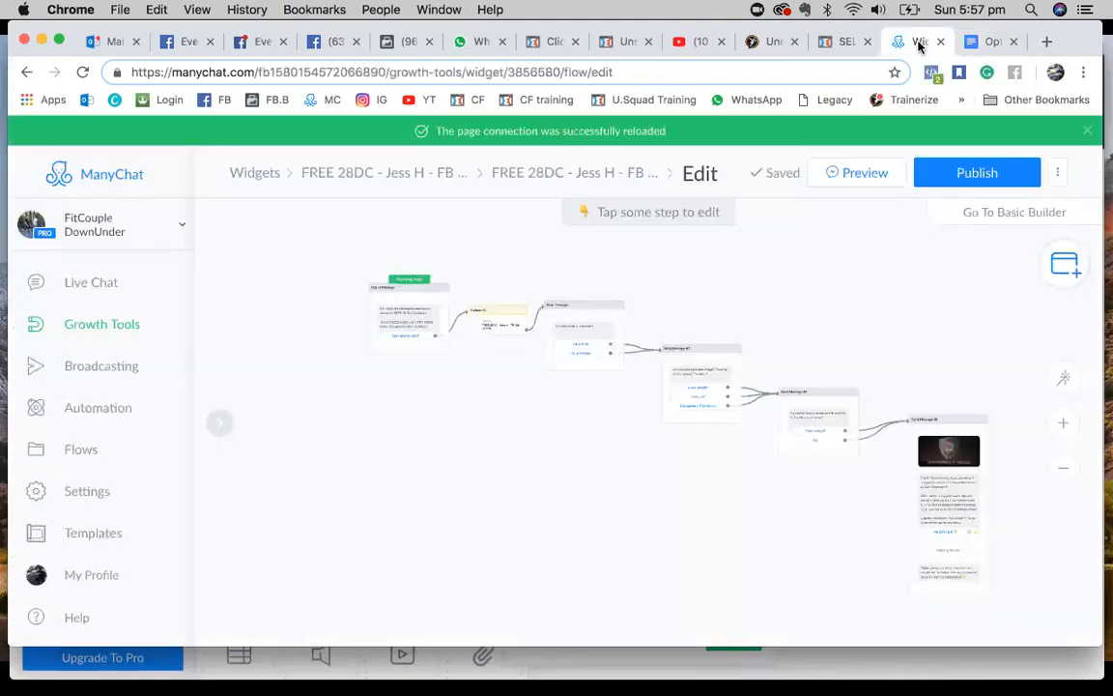
click(972, 40)
click(513, 662)
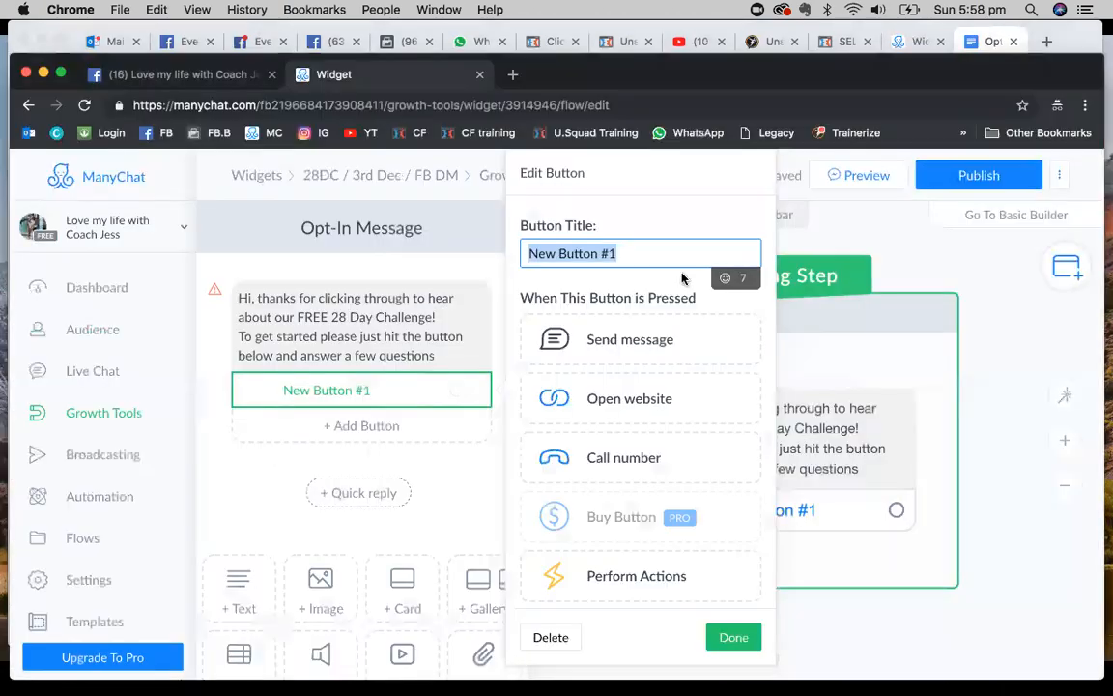
right_click(586, 254)
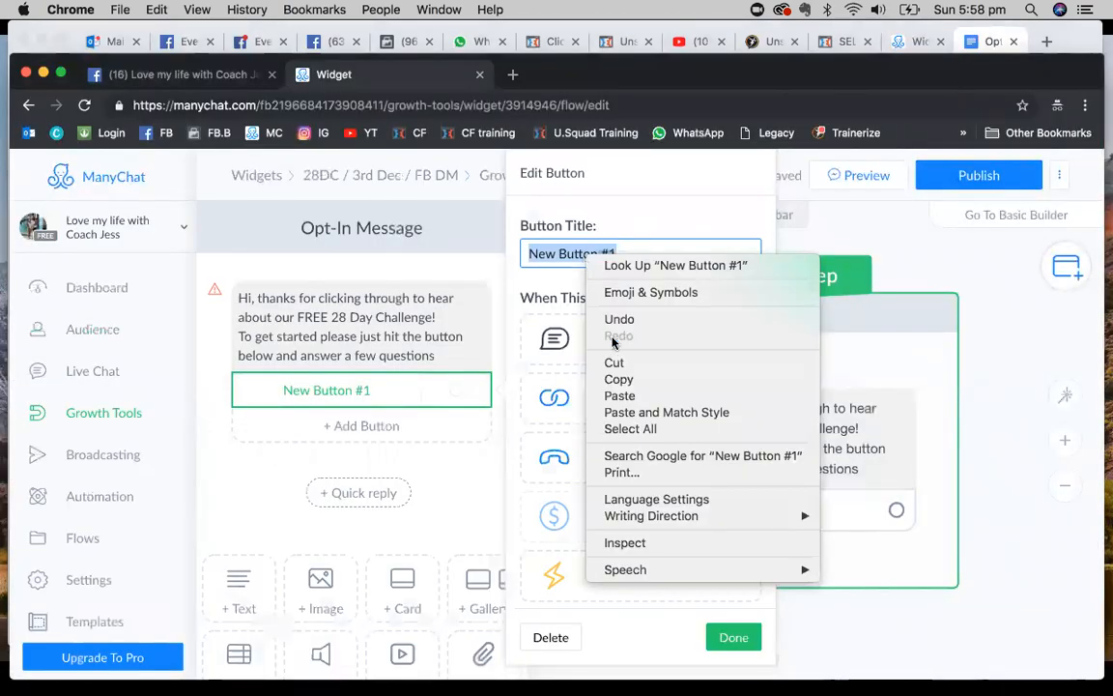
click(619, 397)
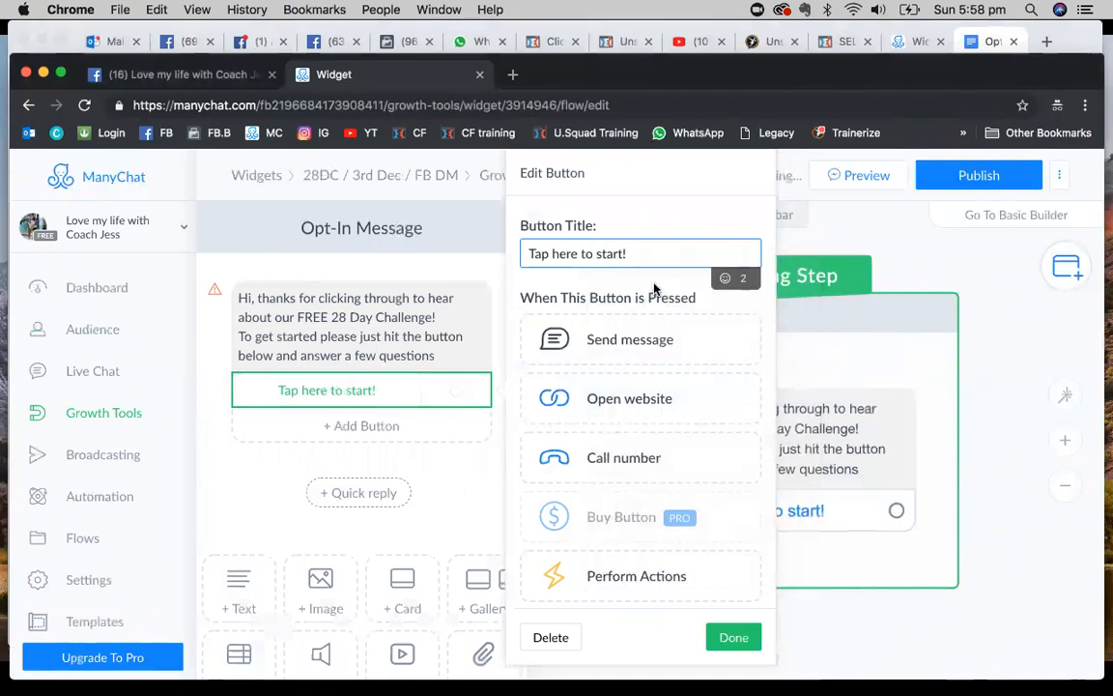
- Set the "Tap here to start!" button to send a new message, linked as the next step in the flow
click(619, 340)
click(735, 513)
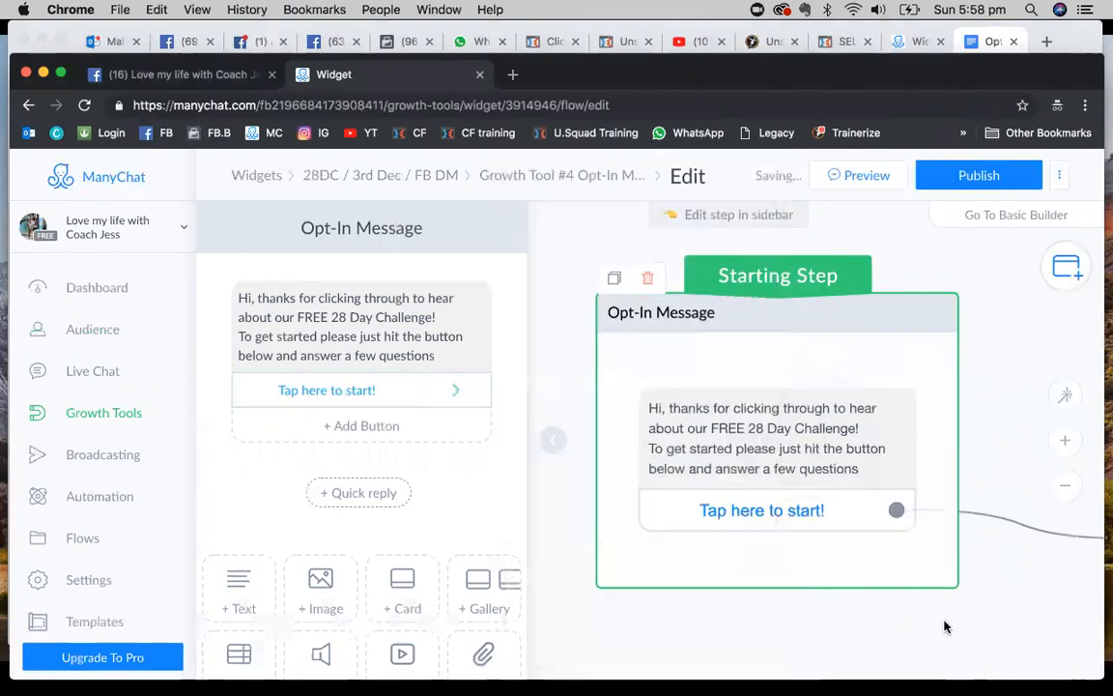
click(1065, 486)
click(1064, 488)
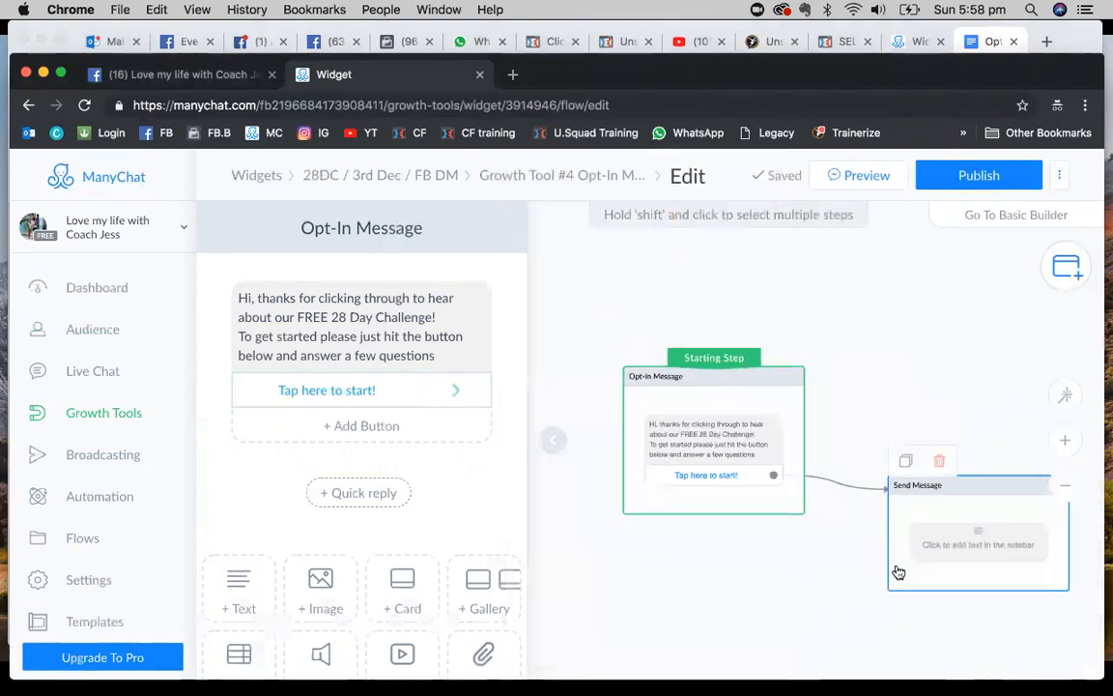
drag(800, 588, 726, 514)
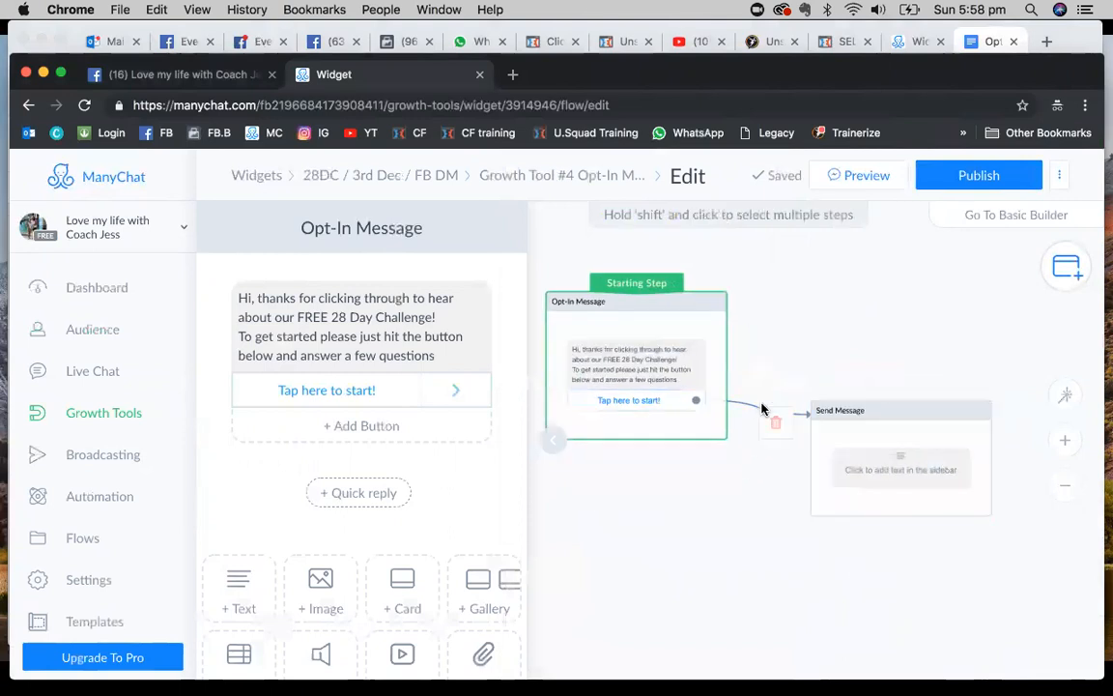
- Remove the link from the "Tap here to start!" button to the empty message and connect the button to a new Perform Actions step
click(773, 424)
drag(696, 400, 752, 331)
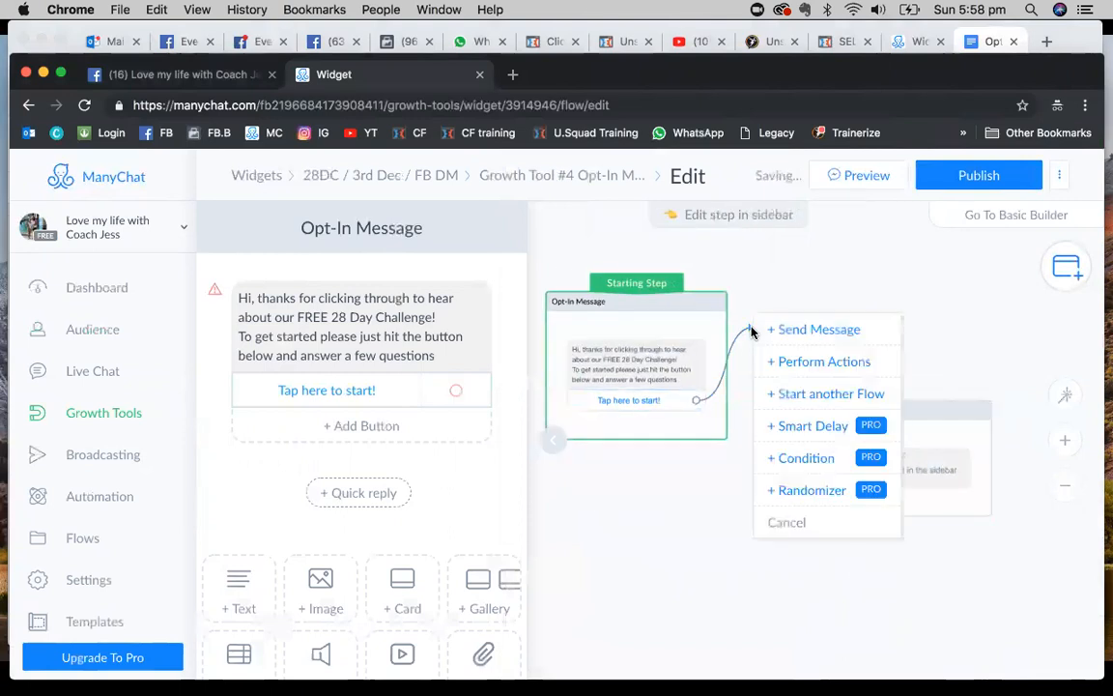
click(809, 372)
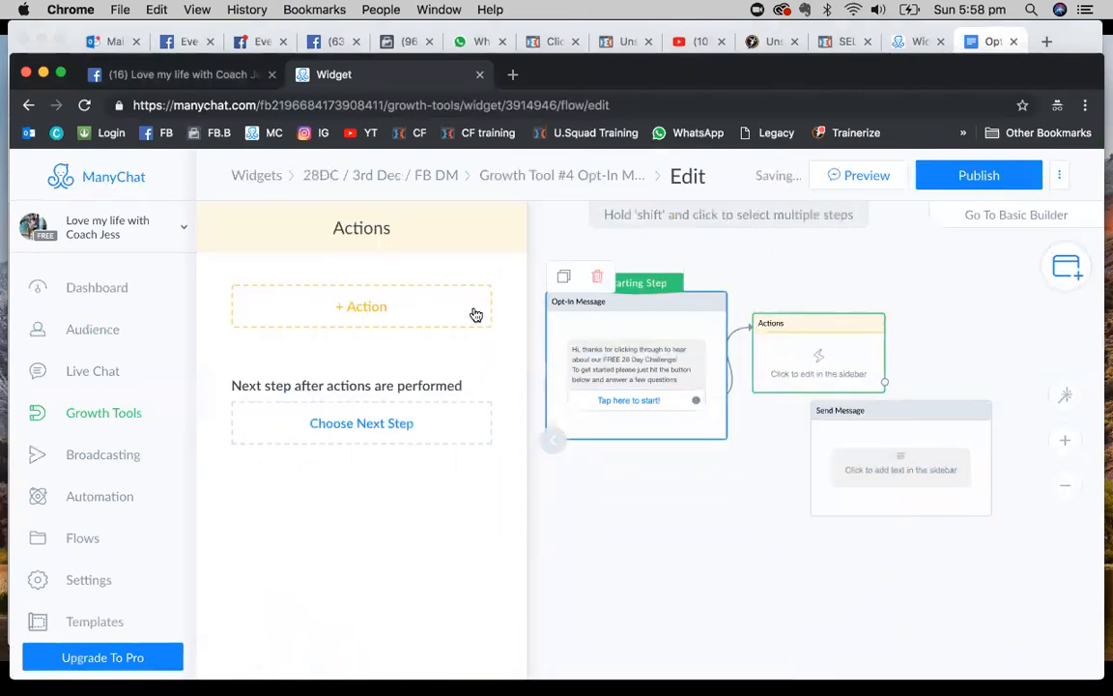
- Add an Add Tag action to the new Actions step
click(382, 311)
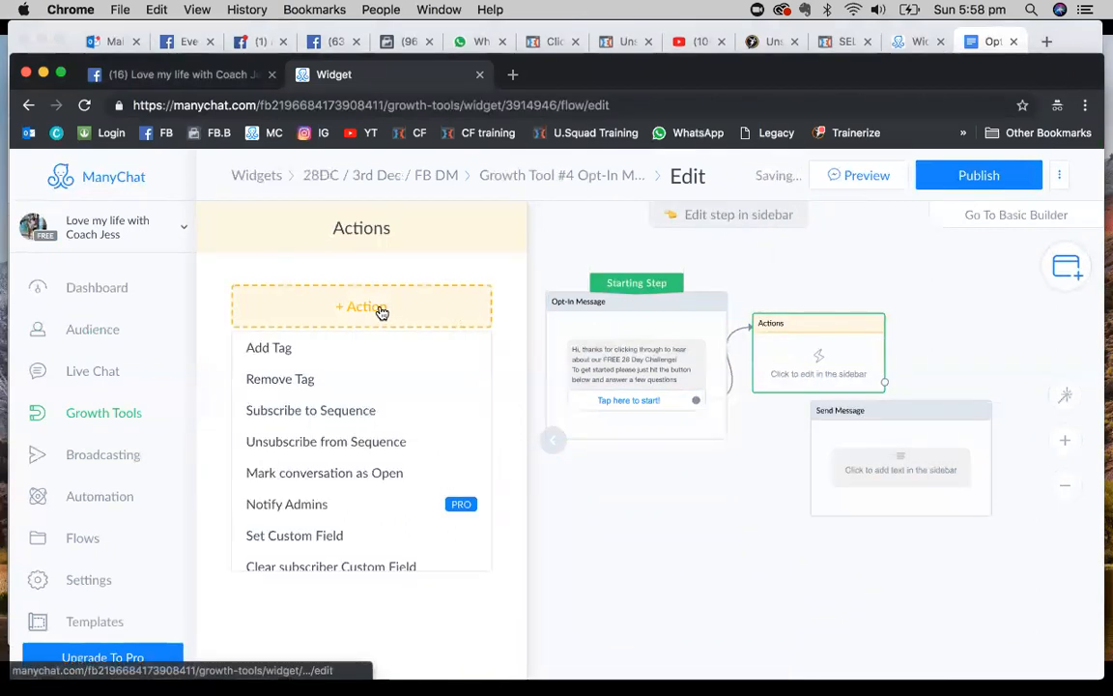
click(274, 348)
click(290, 330)
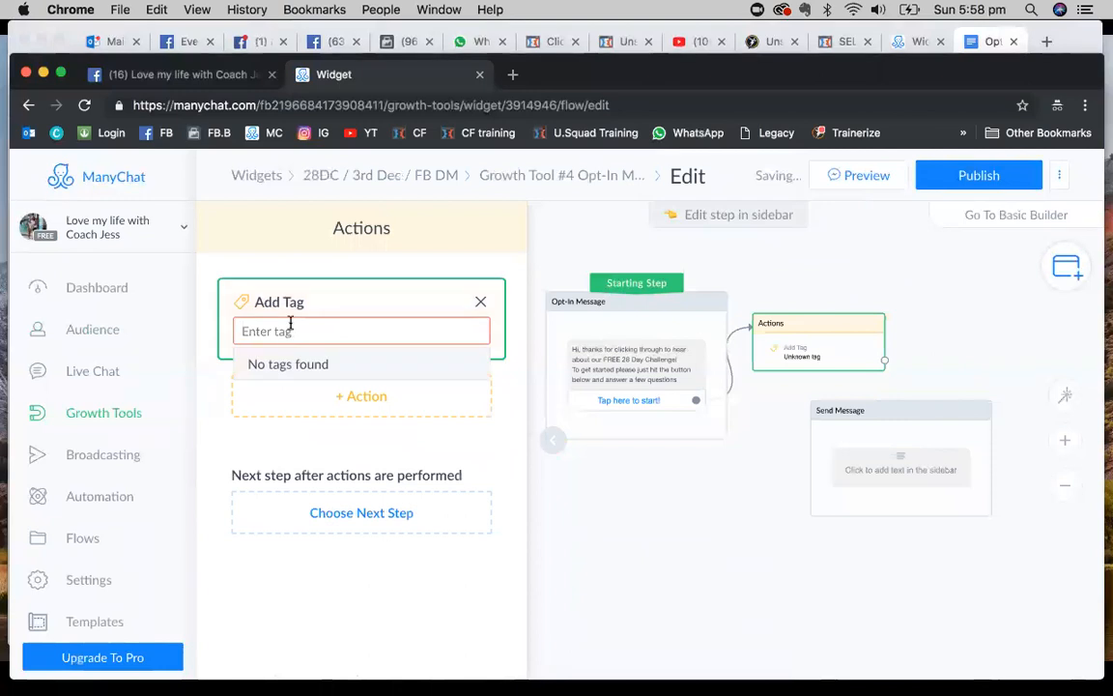
- Return to the growth tool's overview page and copy its name, "28DC / 3rd Dec / FB DM"
click(377, 177)
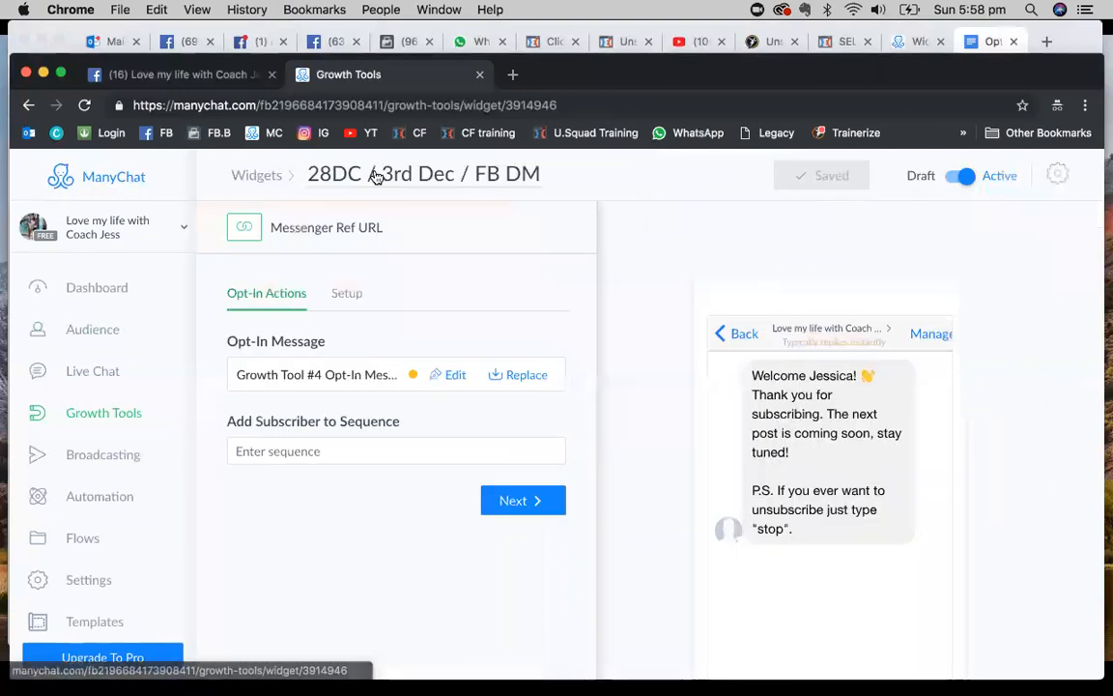
triple_click(472, 178)
right_click(474, 181)
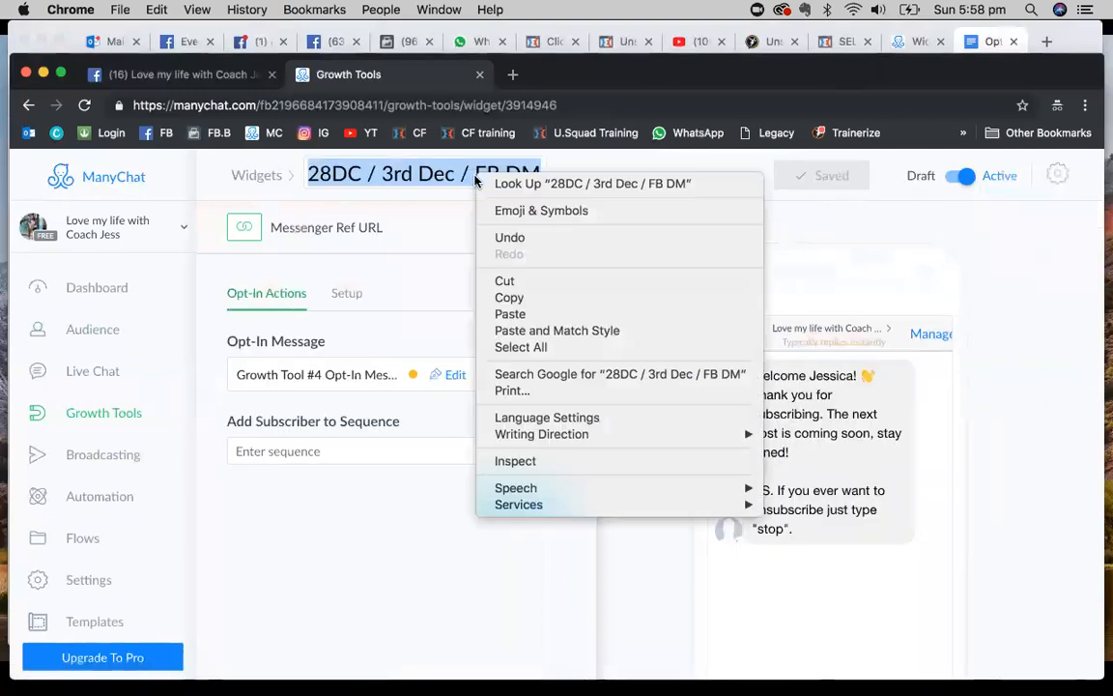
click(508, 297)
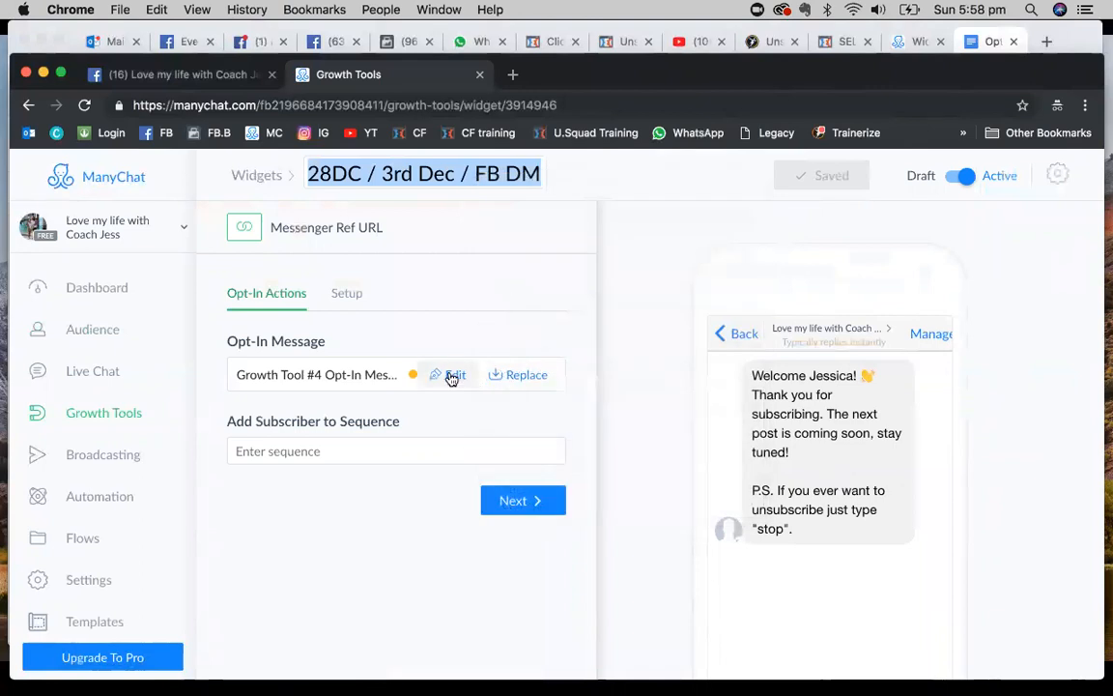
- Reopen the opt-in flow and create the tag "28DC / 3rd Dec / FB DM" for the Add Tag action from the copied name
click(450, 376)
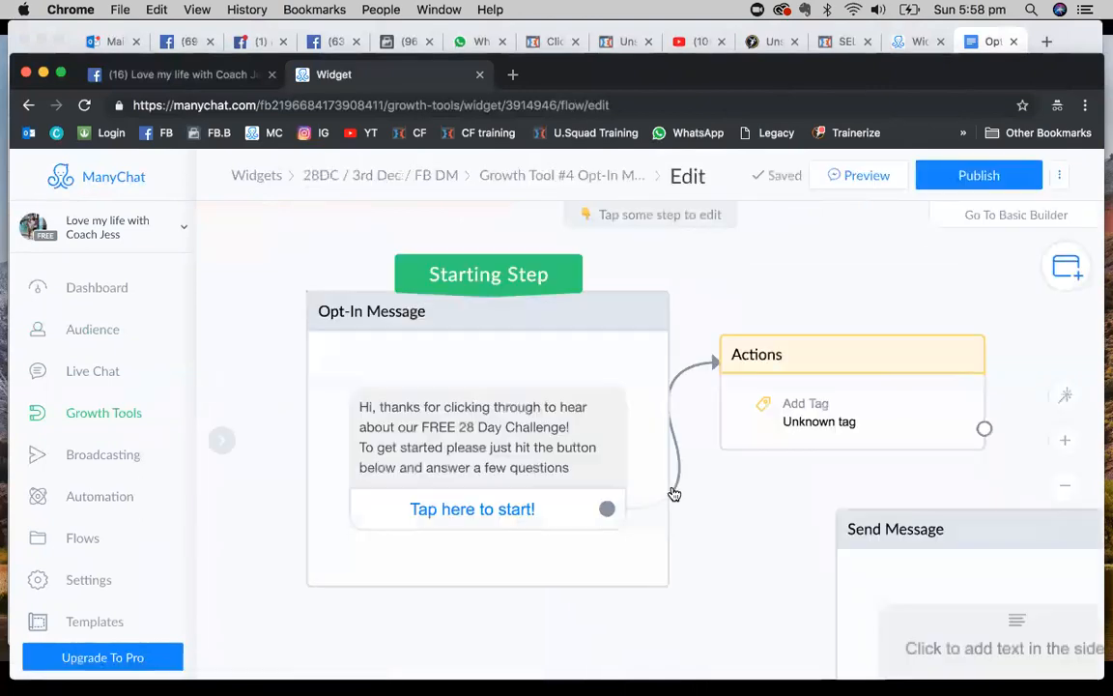
click(802, 427)
click(333, 331)
right_click(333, 332)
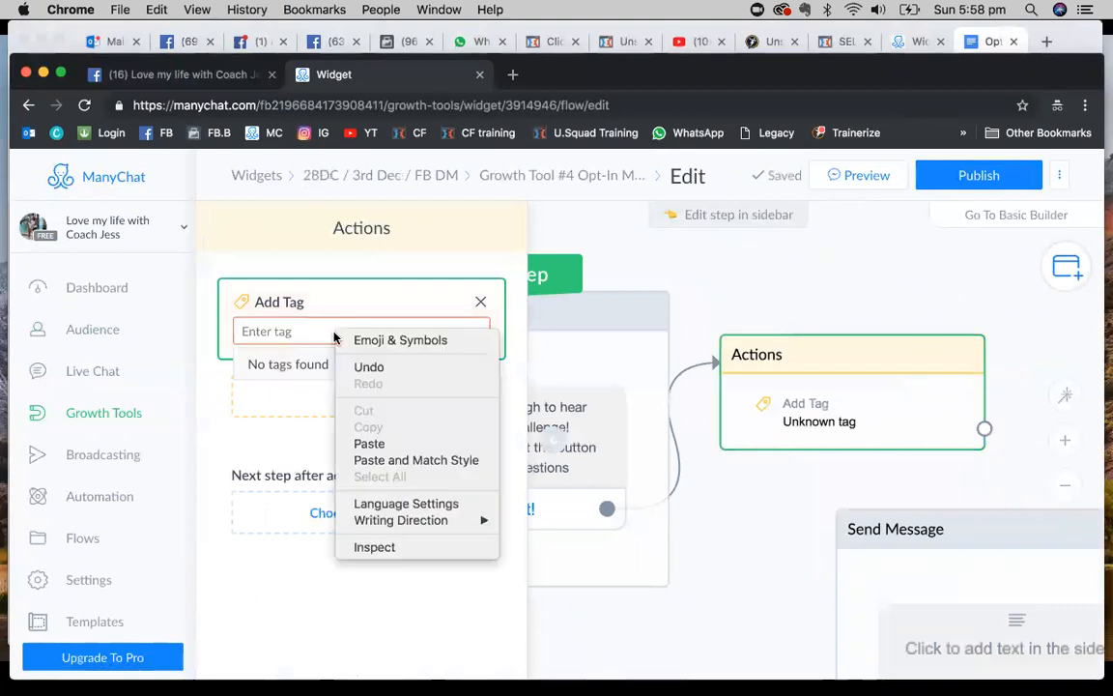
click(378, 443)
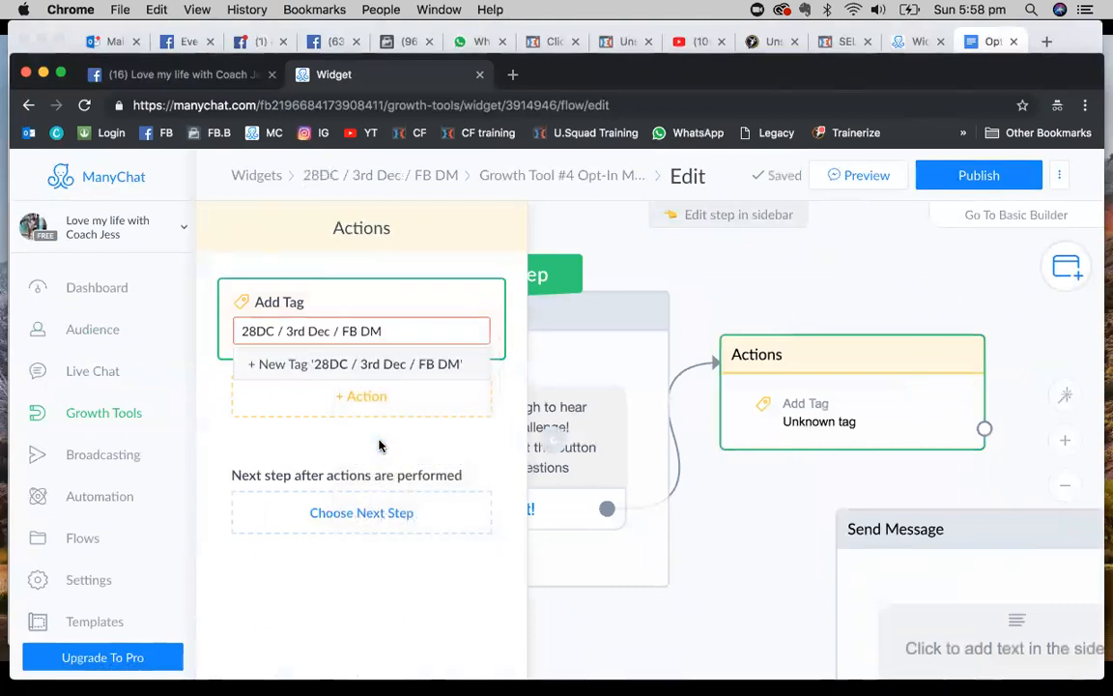
key(Return)
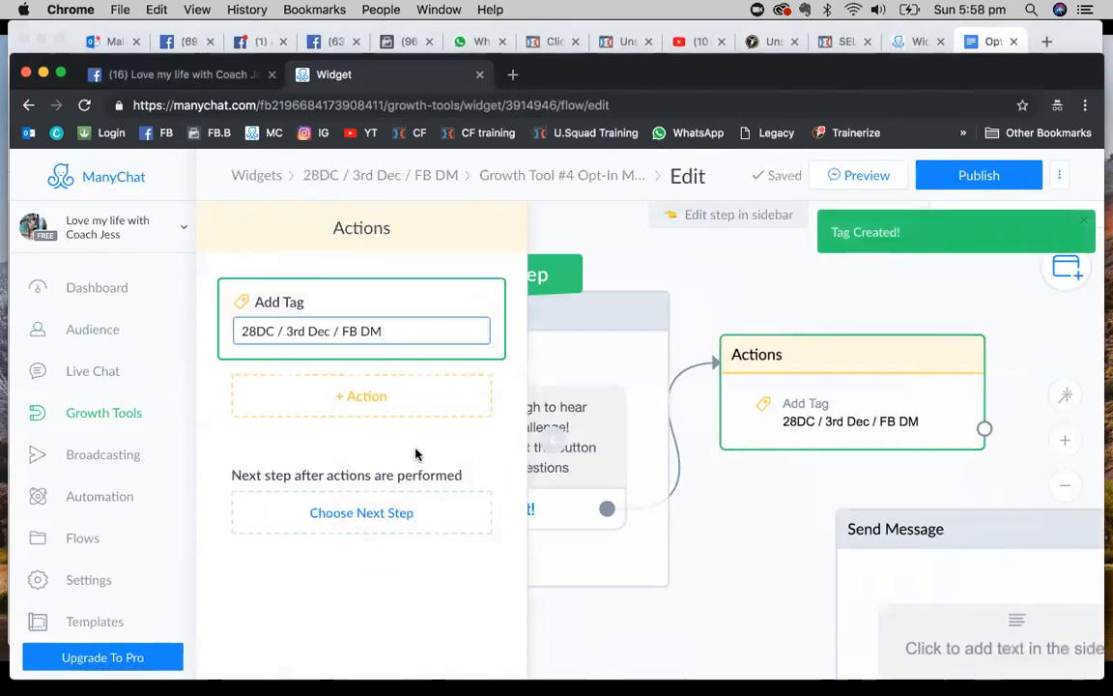
- Move the Send Message step clear of the Actions step, link it as the next step after the tag action, and open it for editing
click(796, 548)
click(1065, 485)
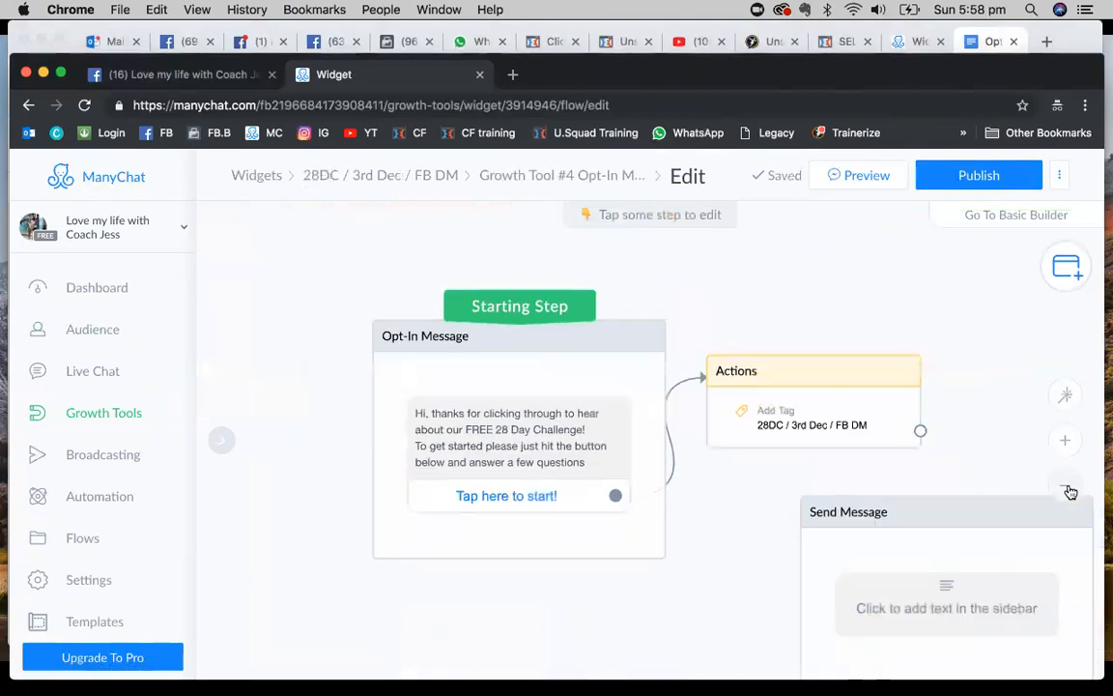
drag(849, 516, 937, 505)
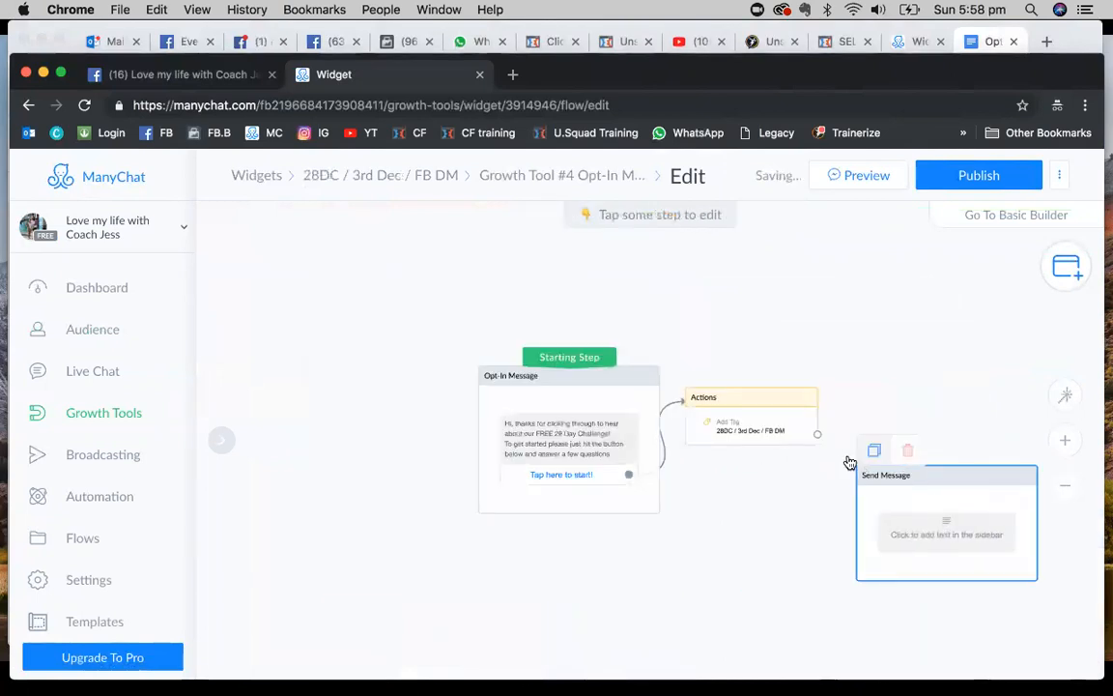
click(816, 439)
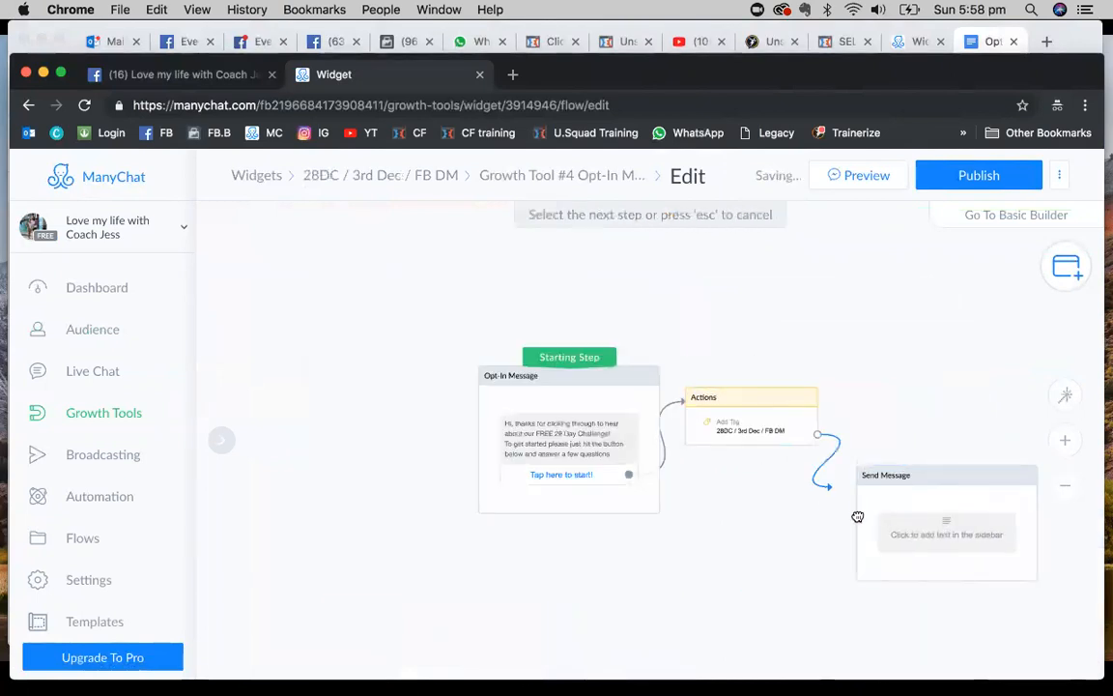
click(889, 519)
mouse_move(817, 437)
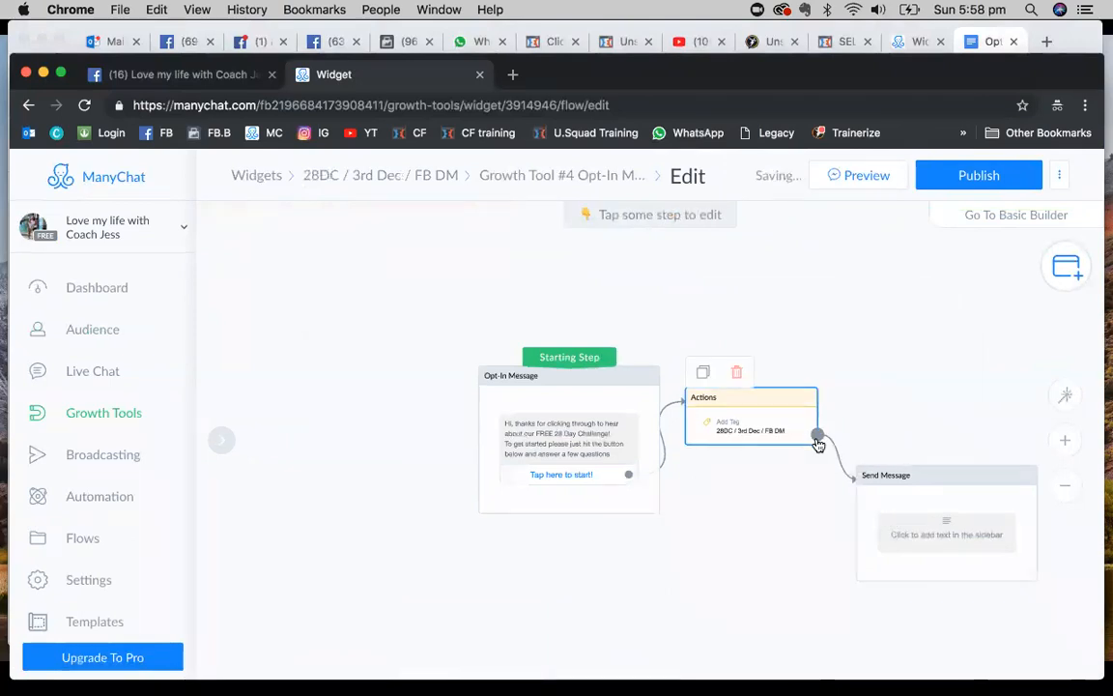
mouse_move(895, 512)
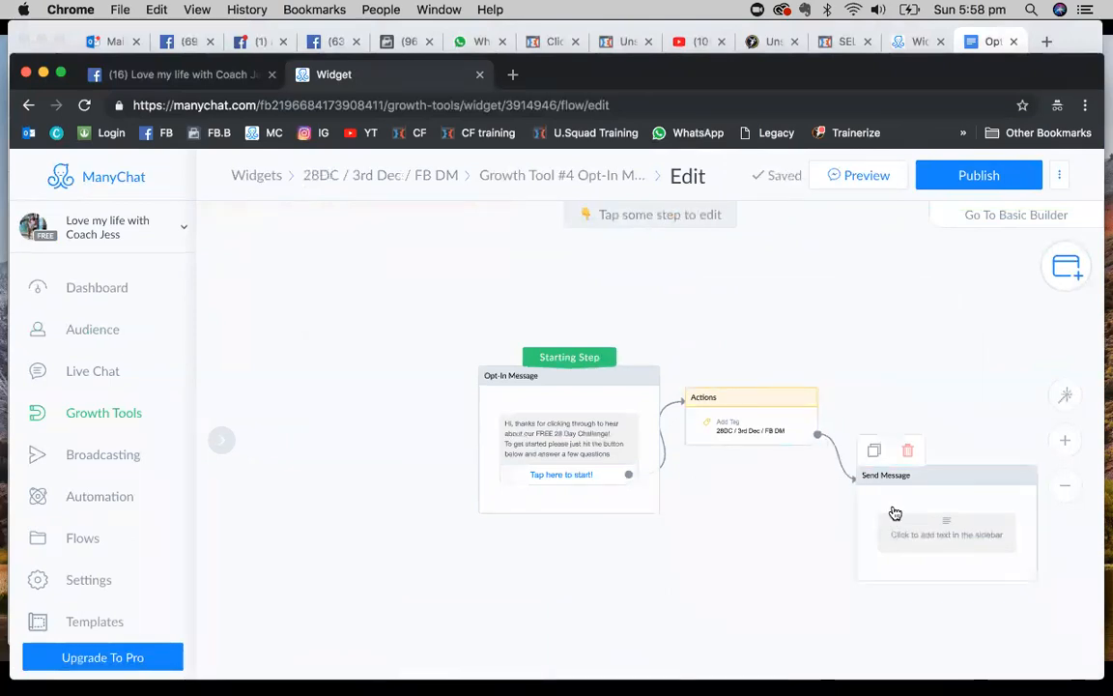
click(937, 534)
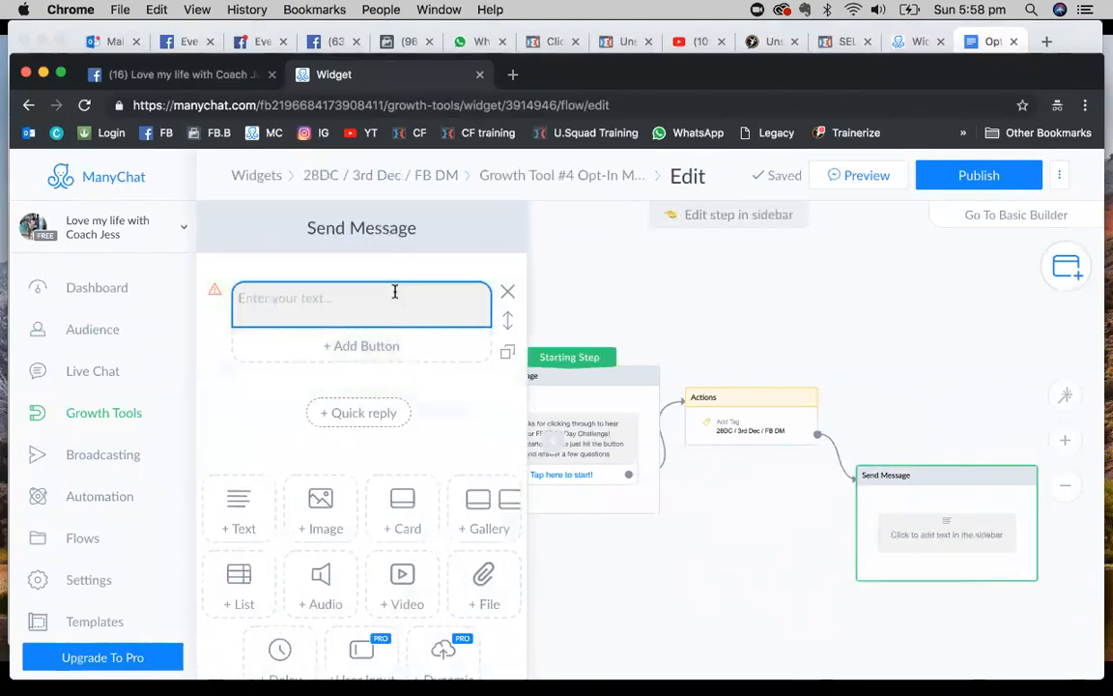
click(562, 450)
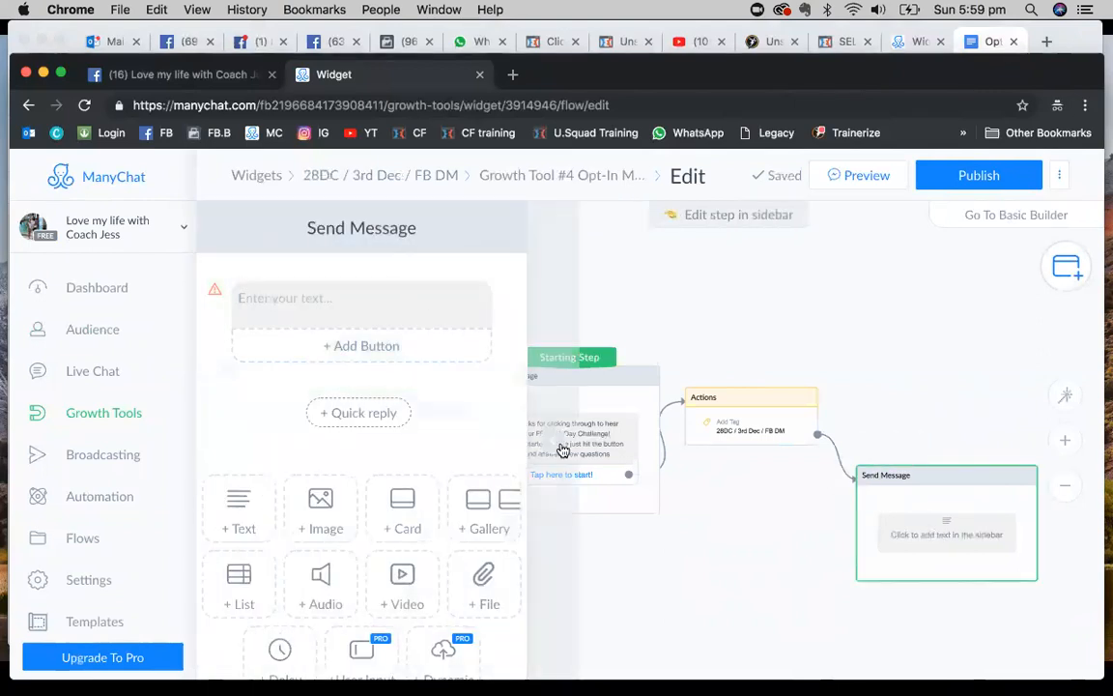
mouse_move(737, 428)
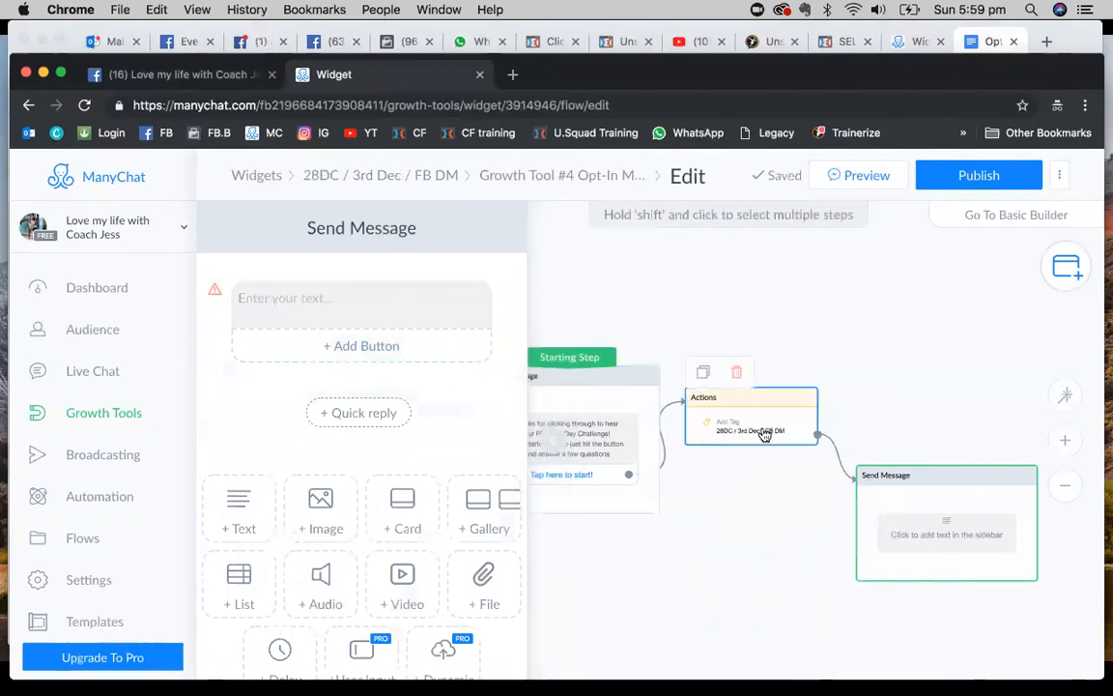
mouse_move(601, 415)
- Switch to the FitCouple DownUnder account in ManyChat and show the full tag list of its audience
click(916, 41)
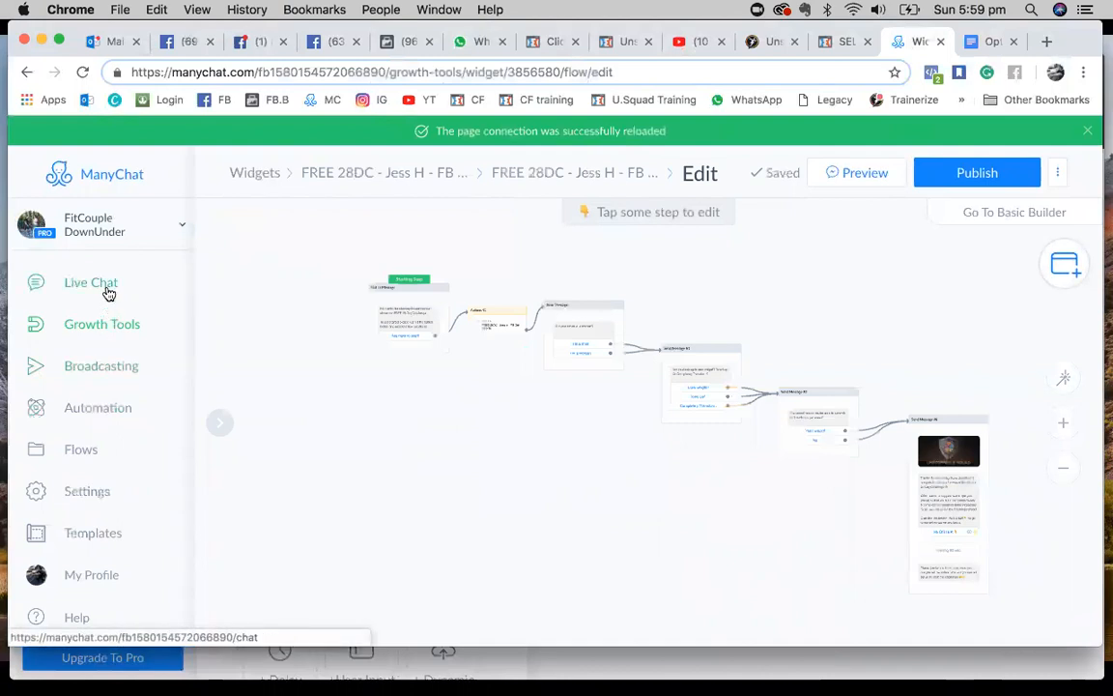
scroll(108, 290, up, 2)
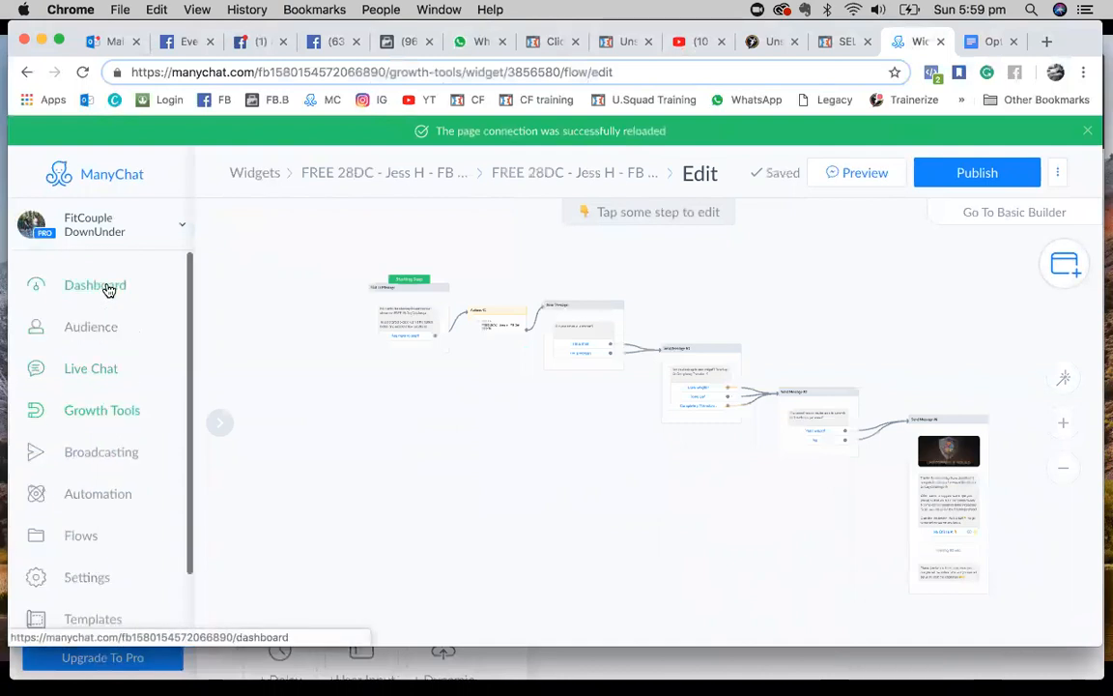
click(97, 334)
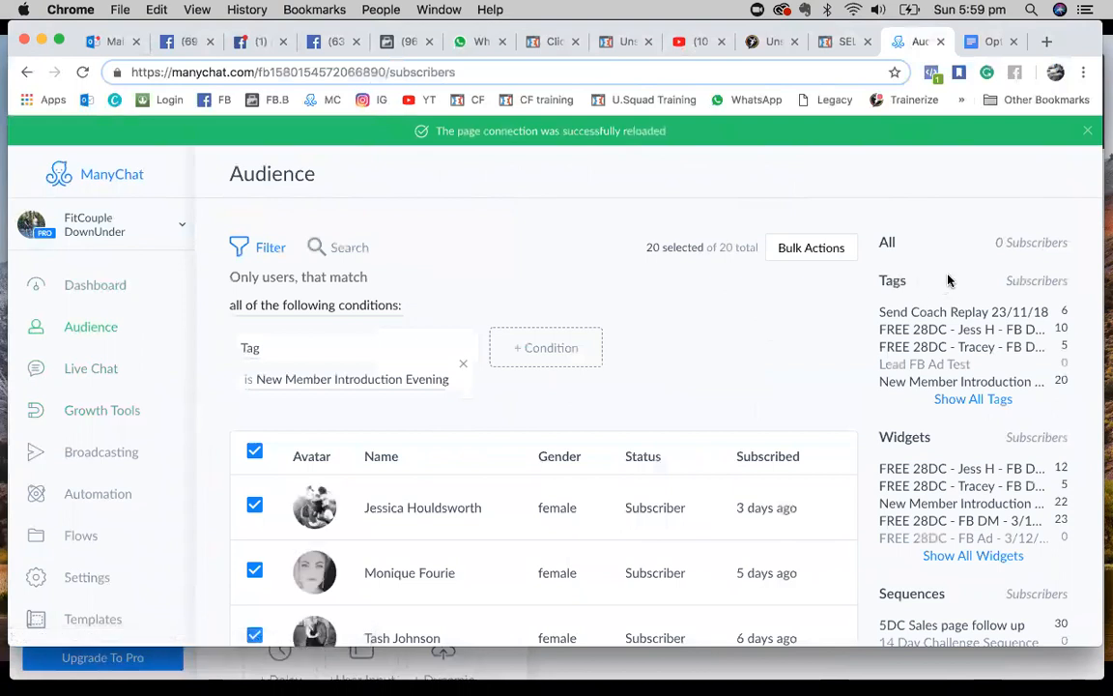
click(975, 402)
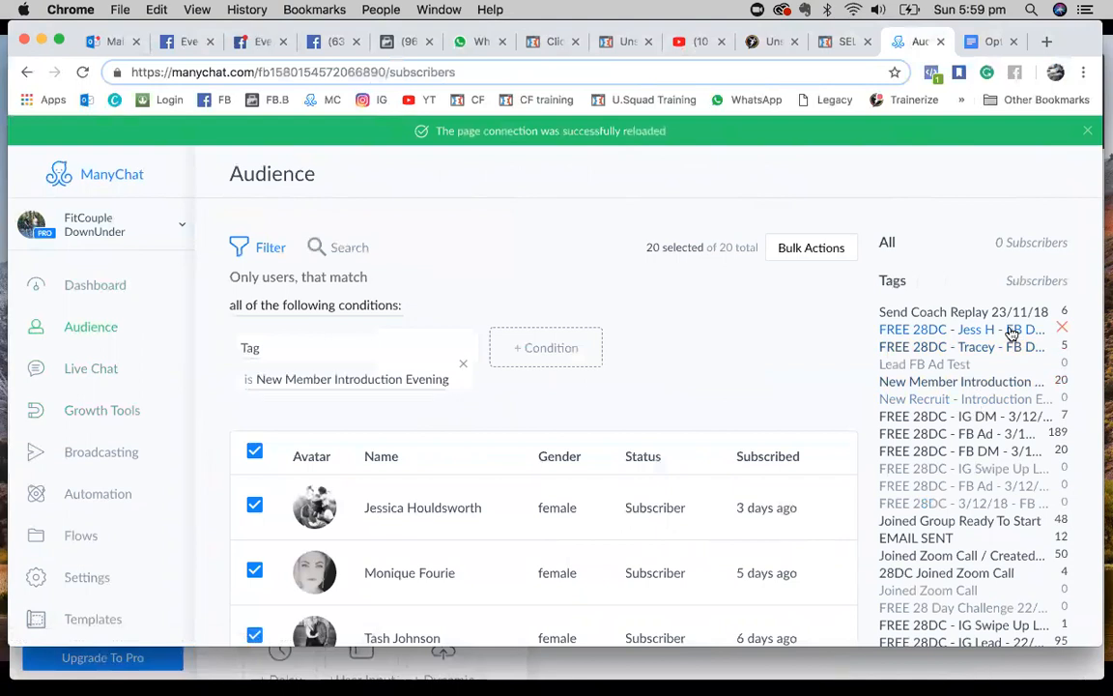
- Filter the audience by the first FREE 28DC FB DM 3/12/18 tag and review the tagged subscribers
scroll(1001, 394, down, 1)
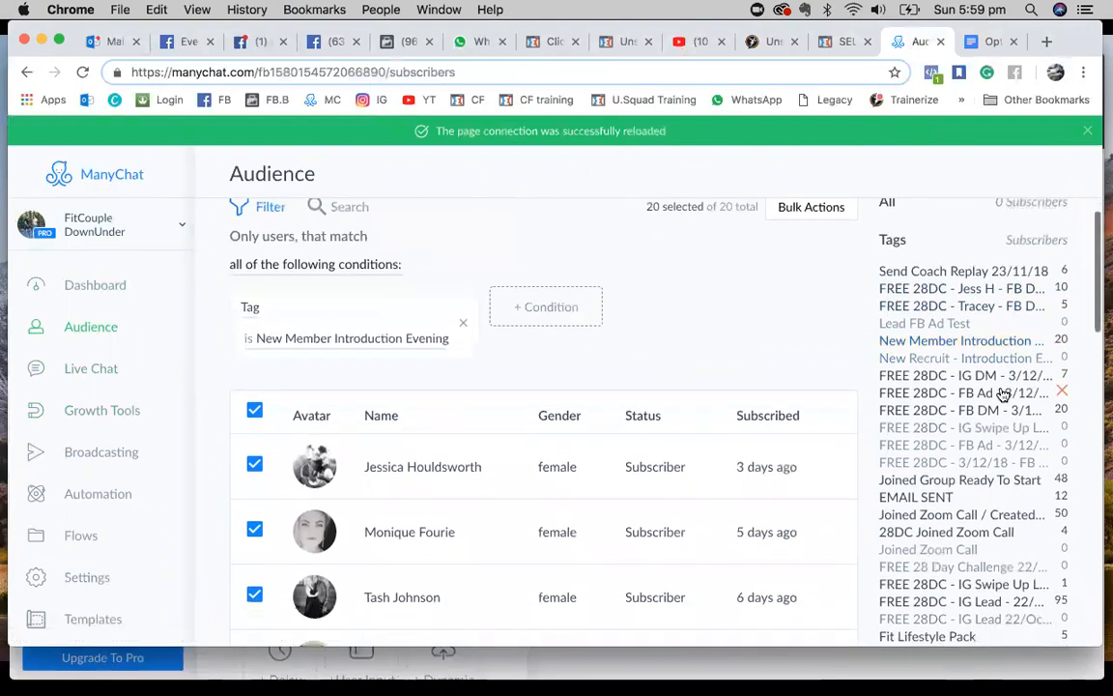
click(1019, 295)
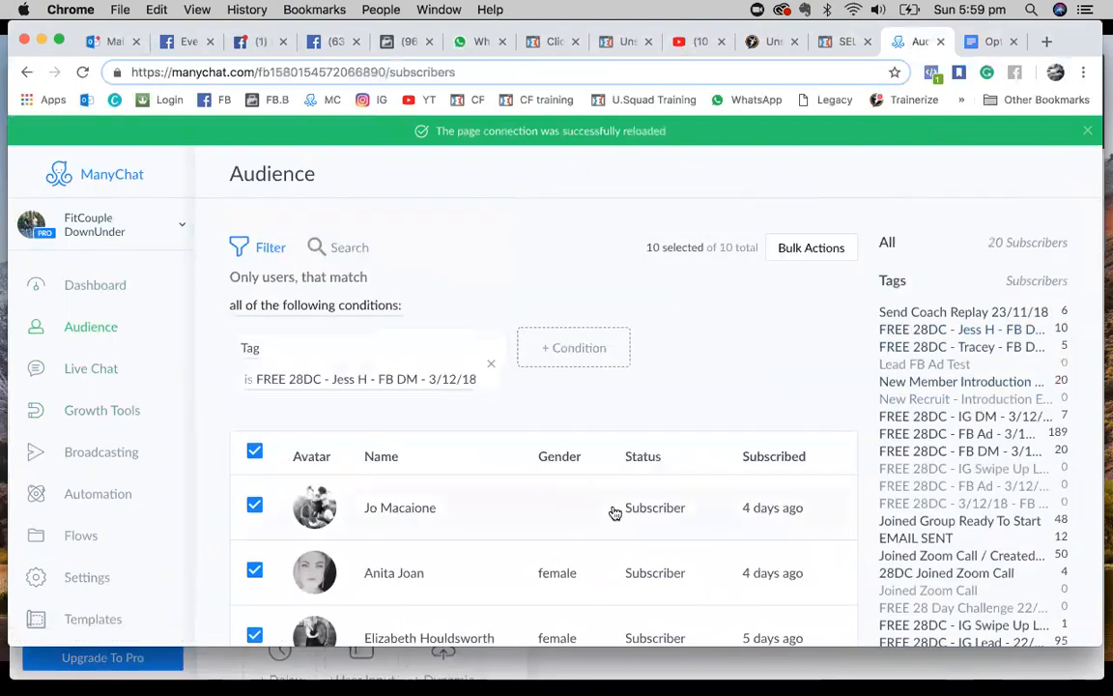
scroll(614, 512, down, 5)
scroll(615, 512, down, 4)
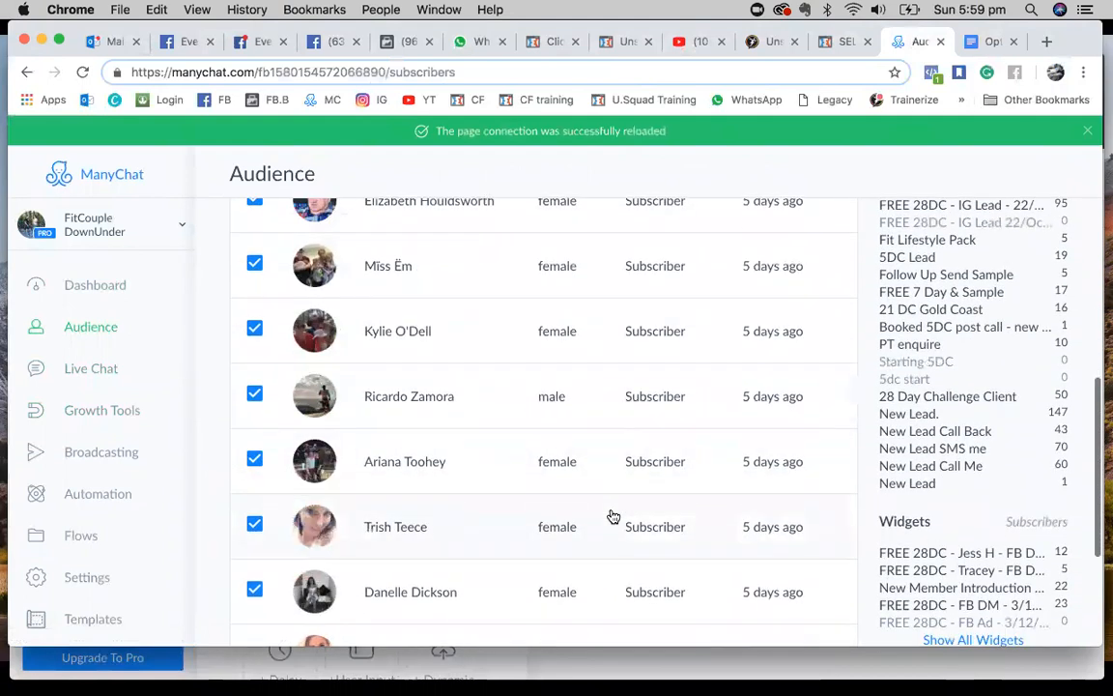
scroll(612, 515, down, 1)
scroll(610, 514, up, 6)
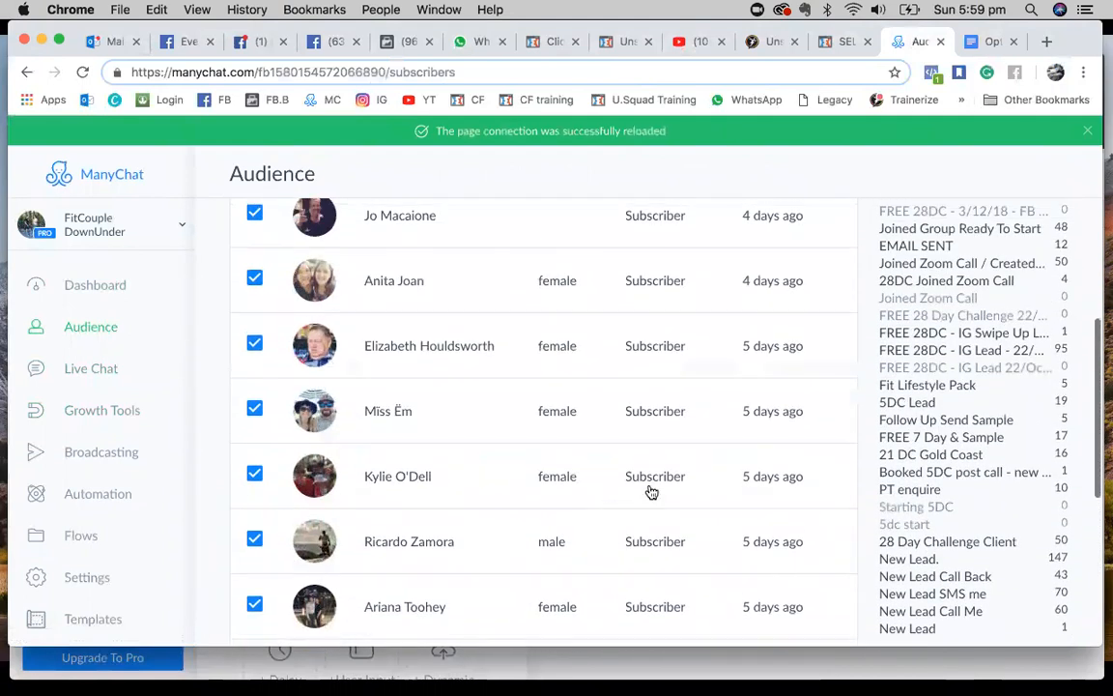
scroll(651, 493, up, 4)
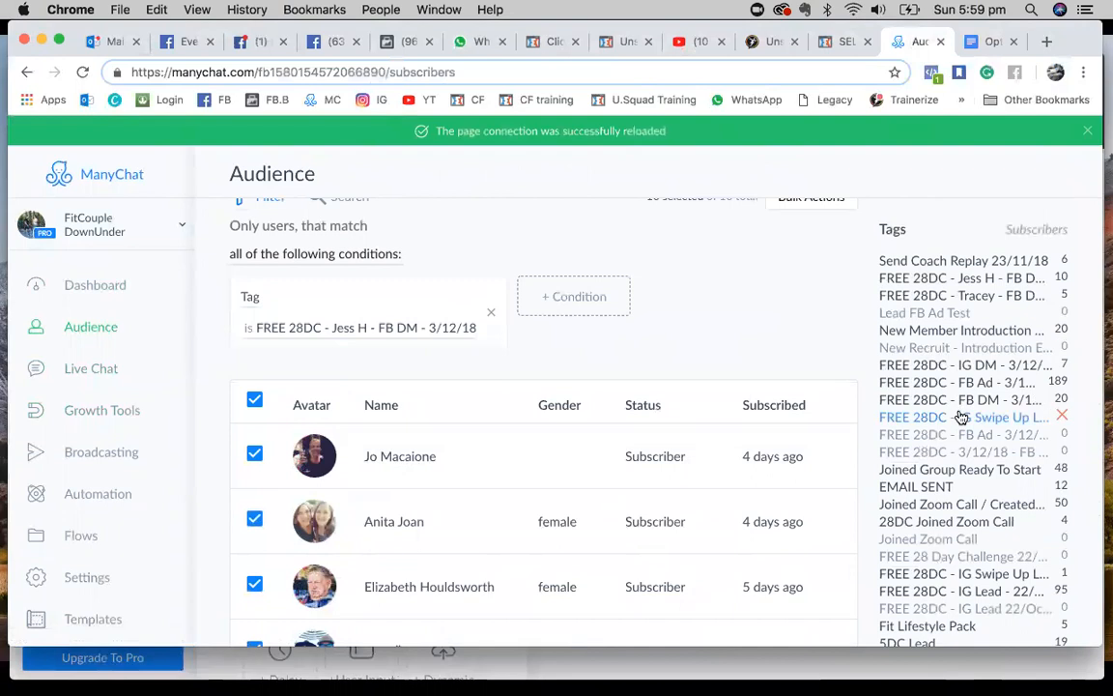
- Copy the Q1 text "Are you a man or a woman?" from the script document into the empty Send Message step
click(993, 43)
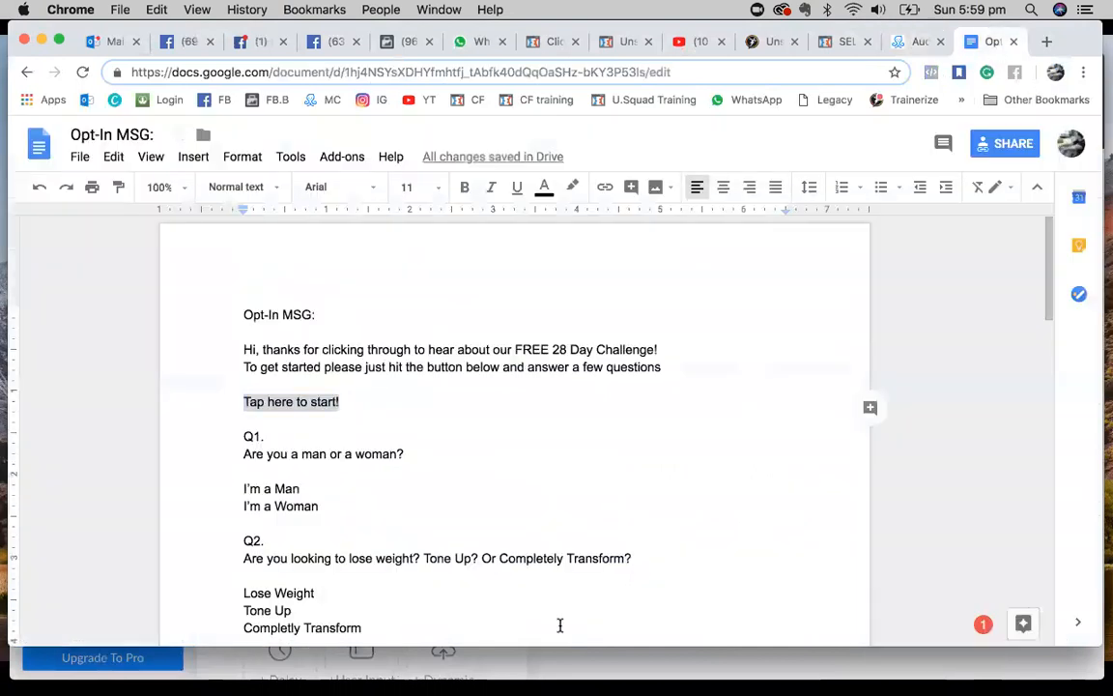
click(609, 666)
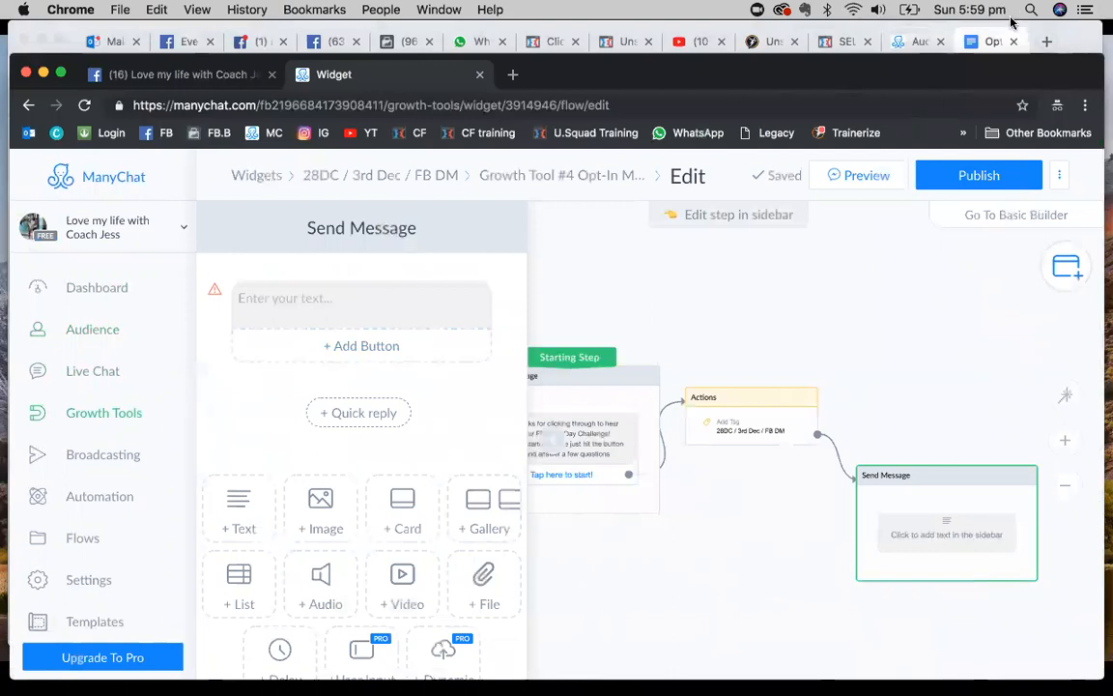
click(984, 41)
scroll(495, 377, down, 3)
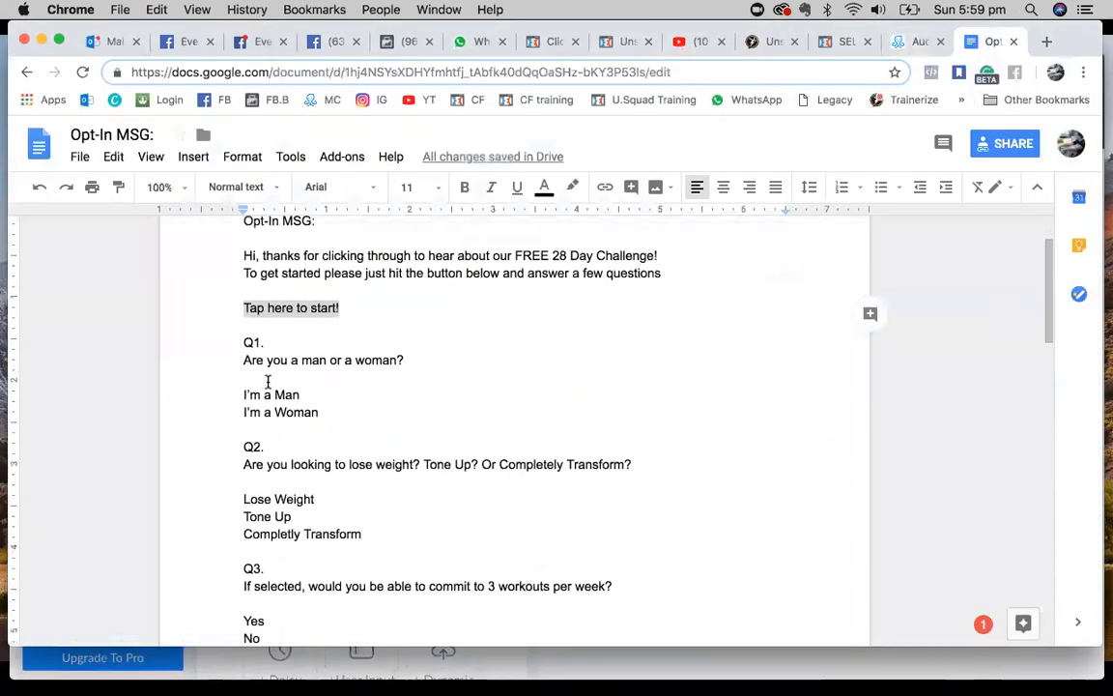
drag(244, 364, 402, 364)
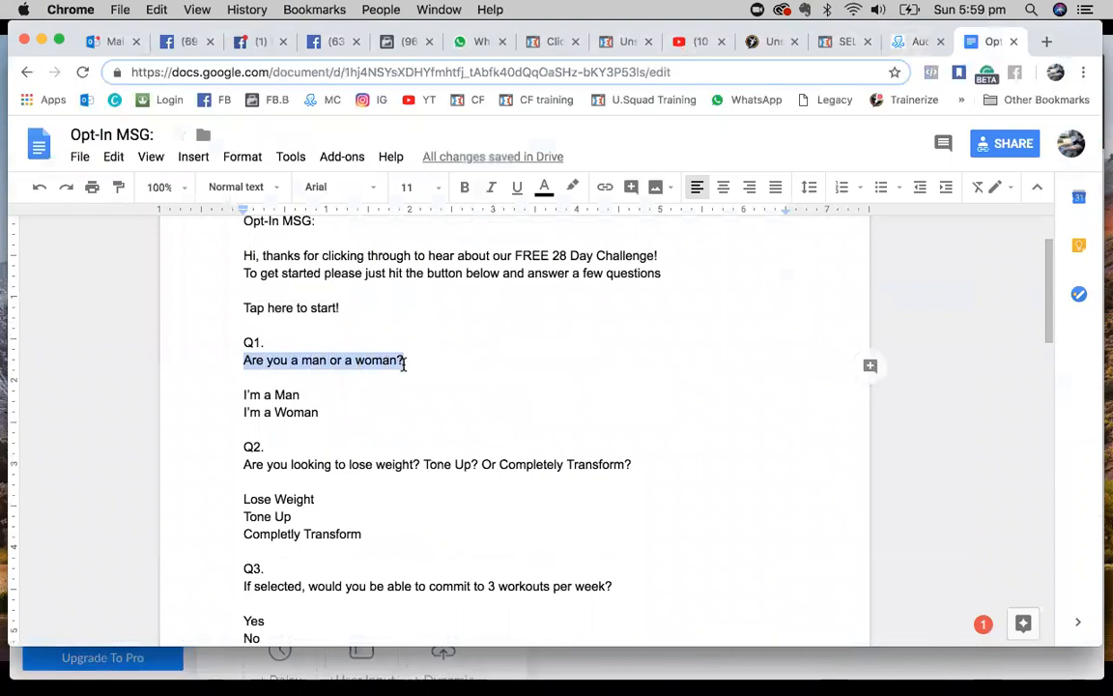
right_click(373, 361)
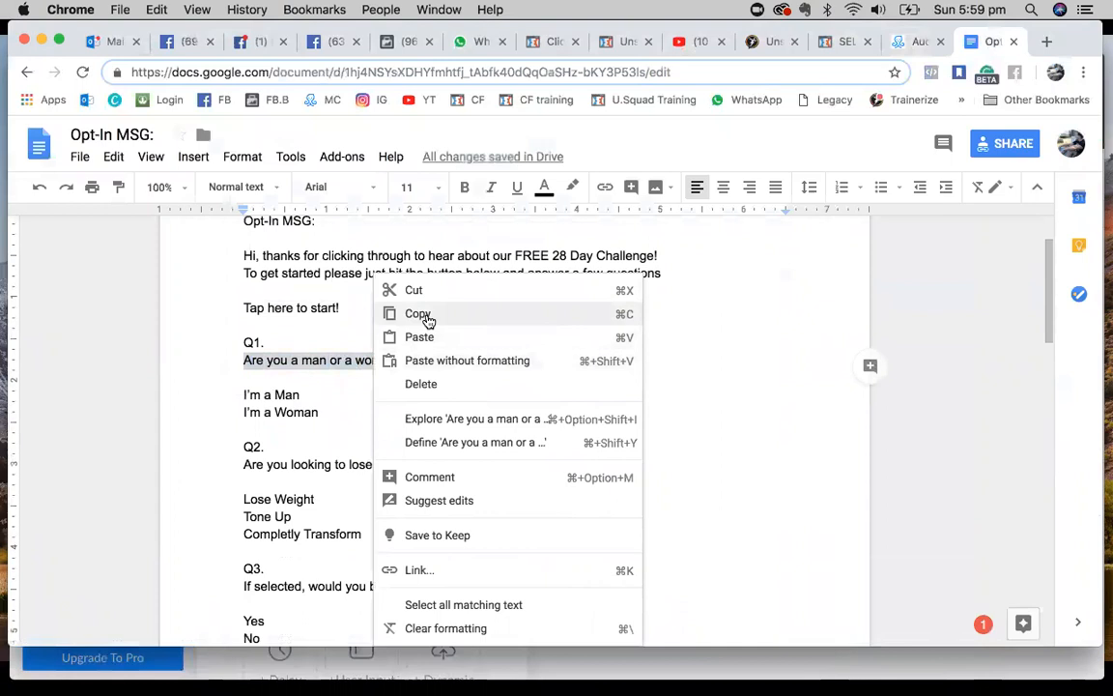
click(420, 314)
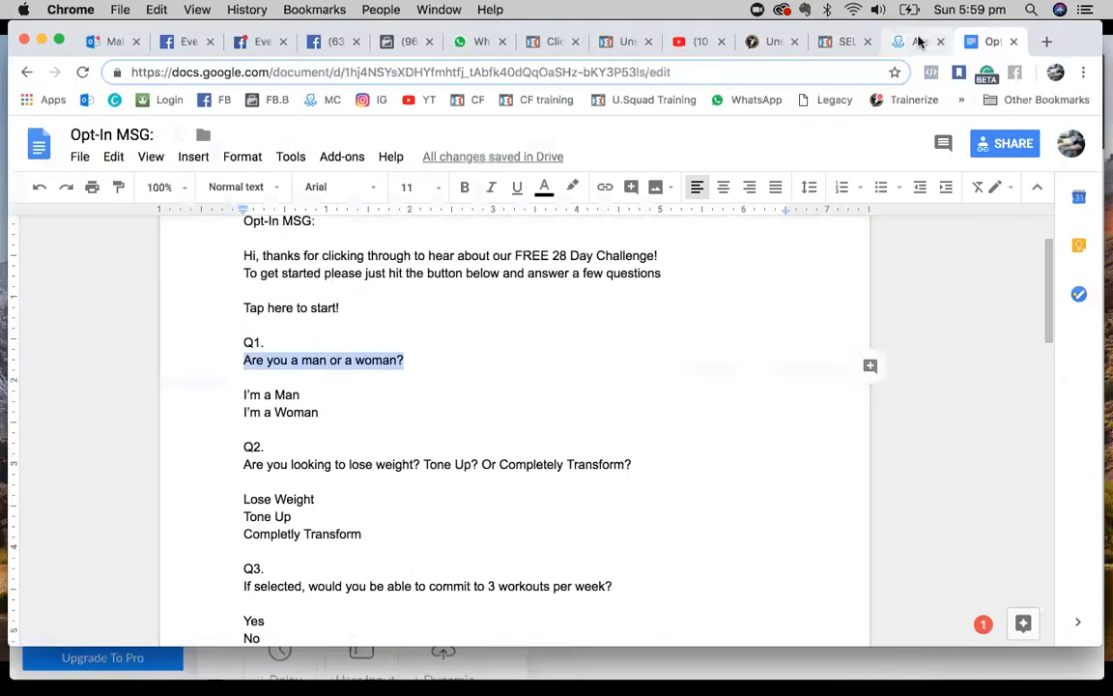
click(740, 669)
click(292, 300)
right_click(292, 300)
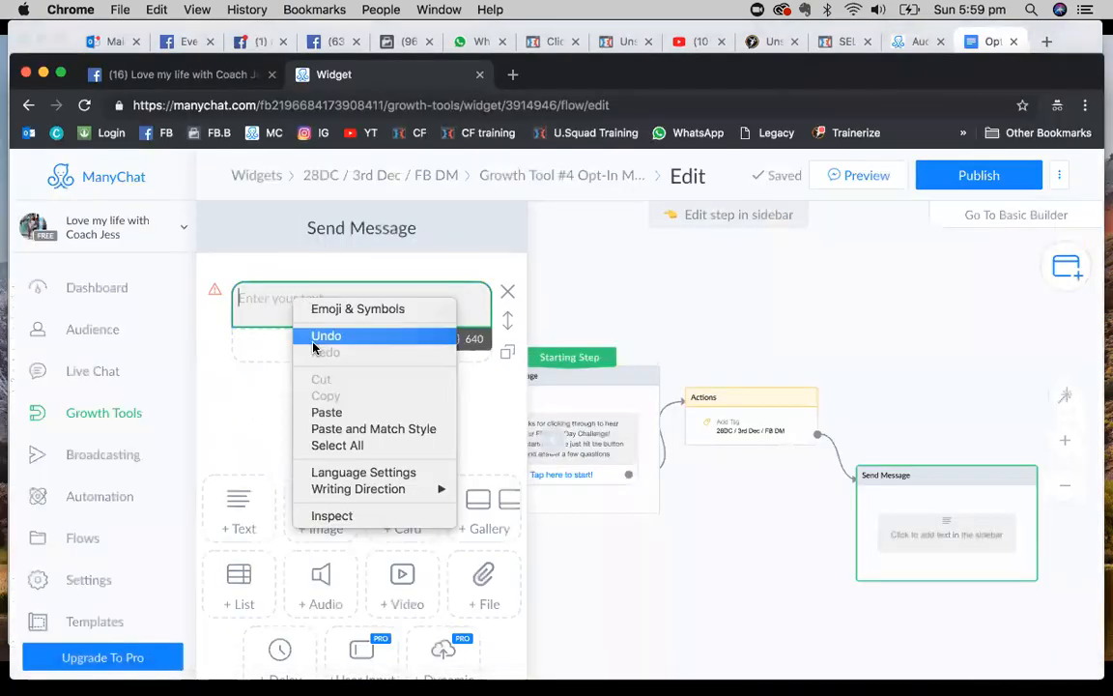
click(328, 373)
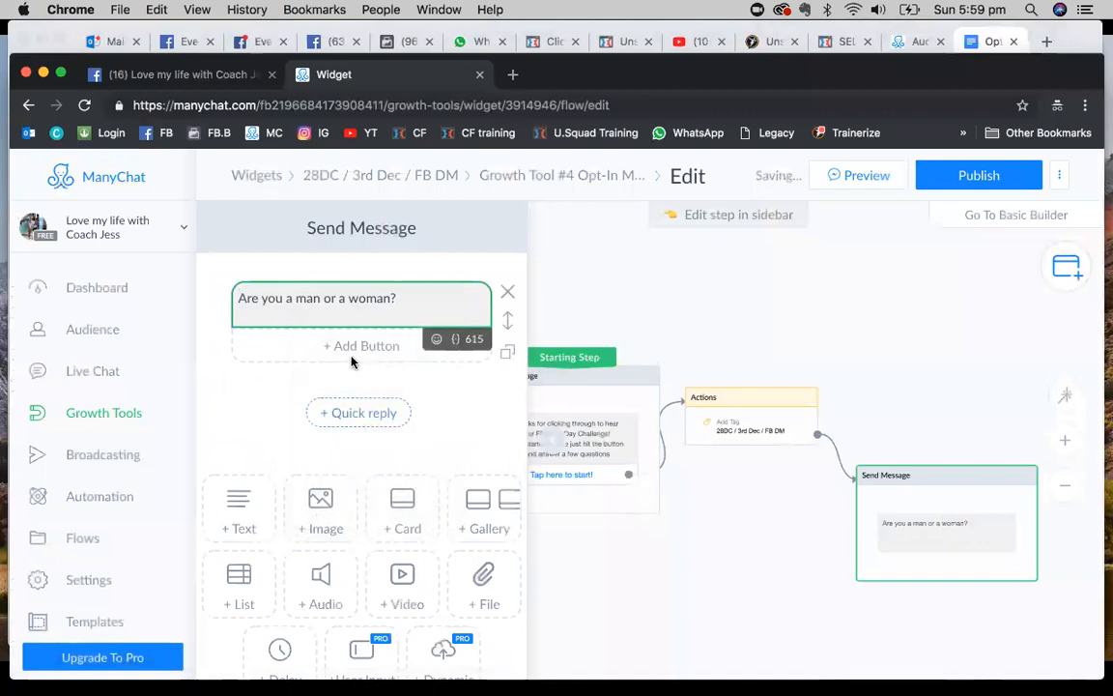
- Add a button to the Q1 message and title it "I'm a Man" with the answer copied from the script
click(372, 346)
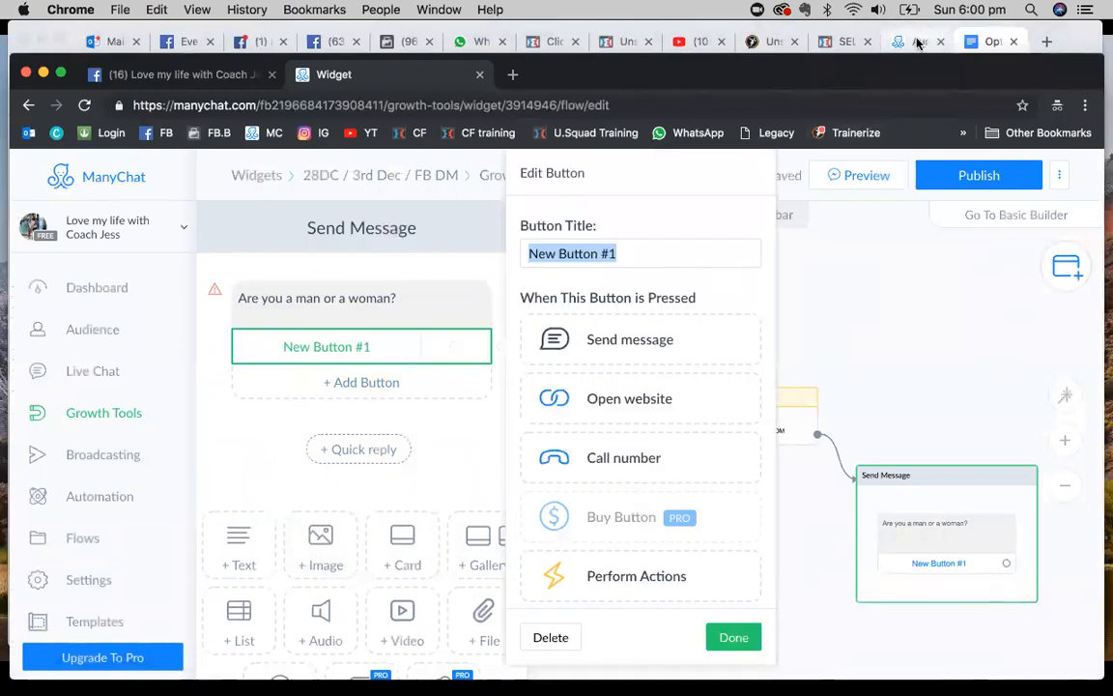
click(995, 42)
drag(236, 394, 329, 395)
right_click(285, 394)
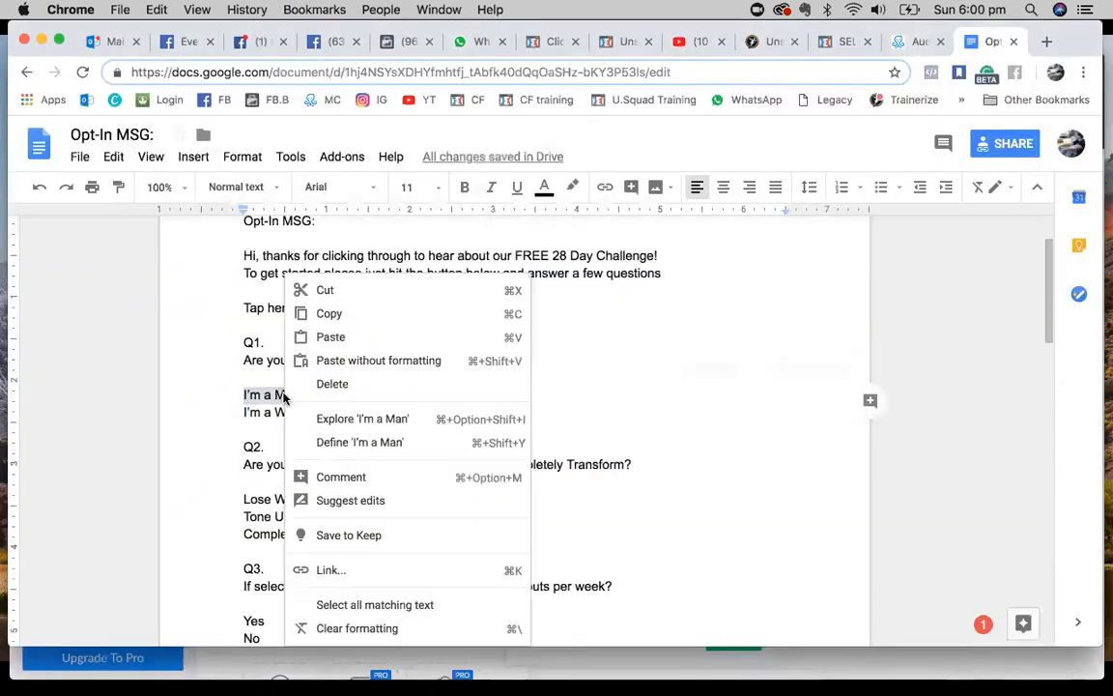
click(373, 313)
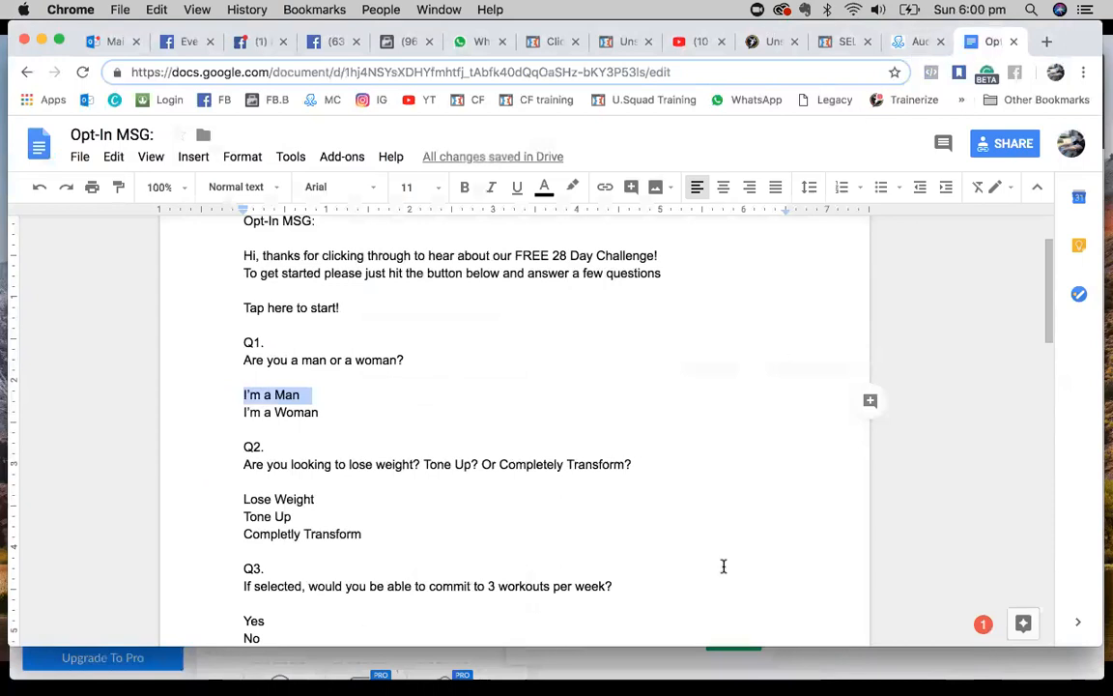
click(715, 669)
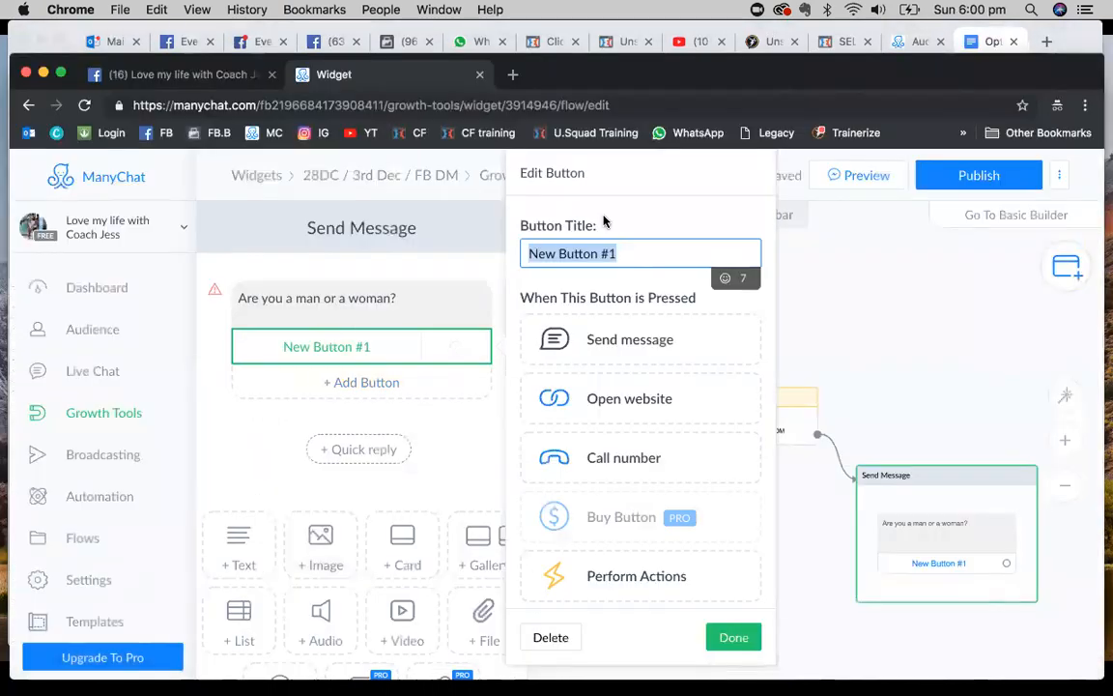
right_click(576, 249)
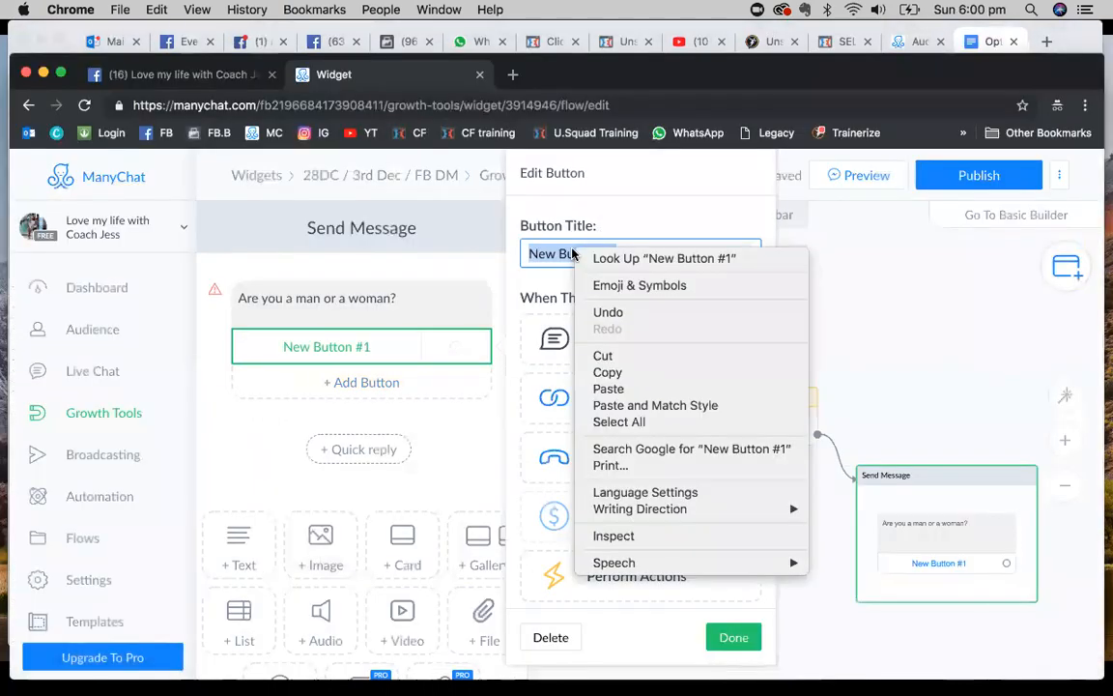
click(623, 389)
click(623, 292)
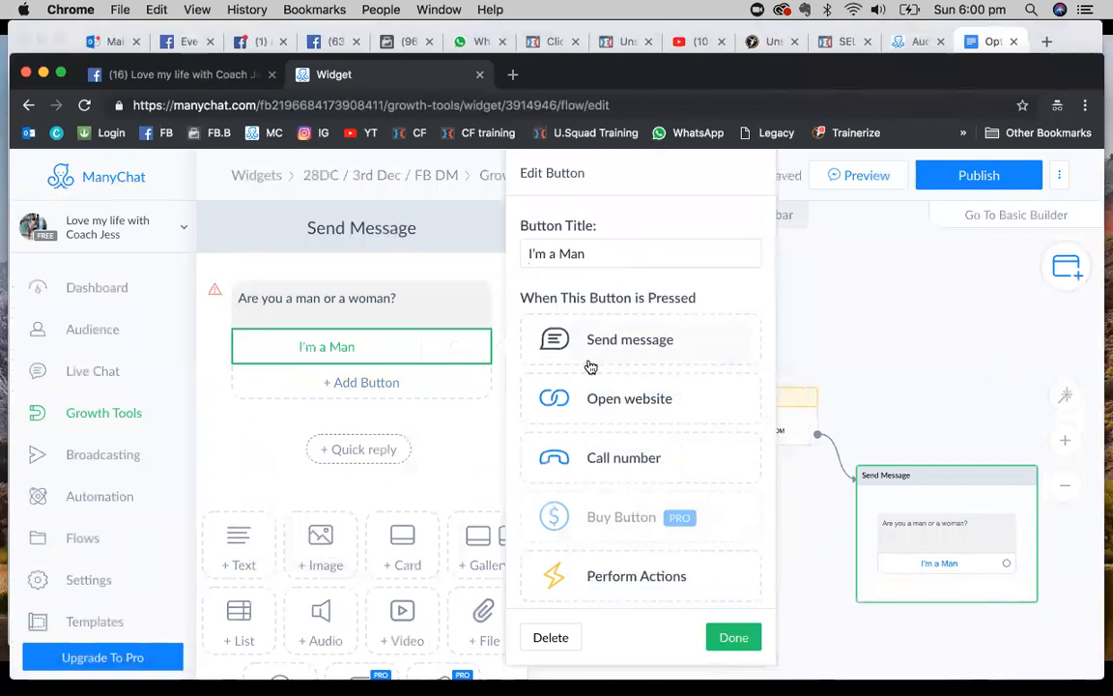
- Add a second button to the Q1 message and title it "I'm a Woman" with the answer copied from the script
click(350, 382)
click(992, 41)
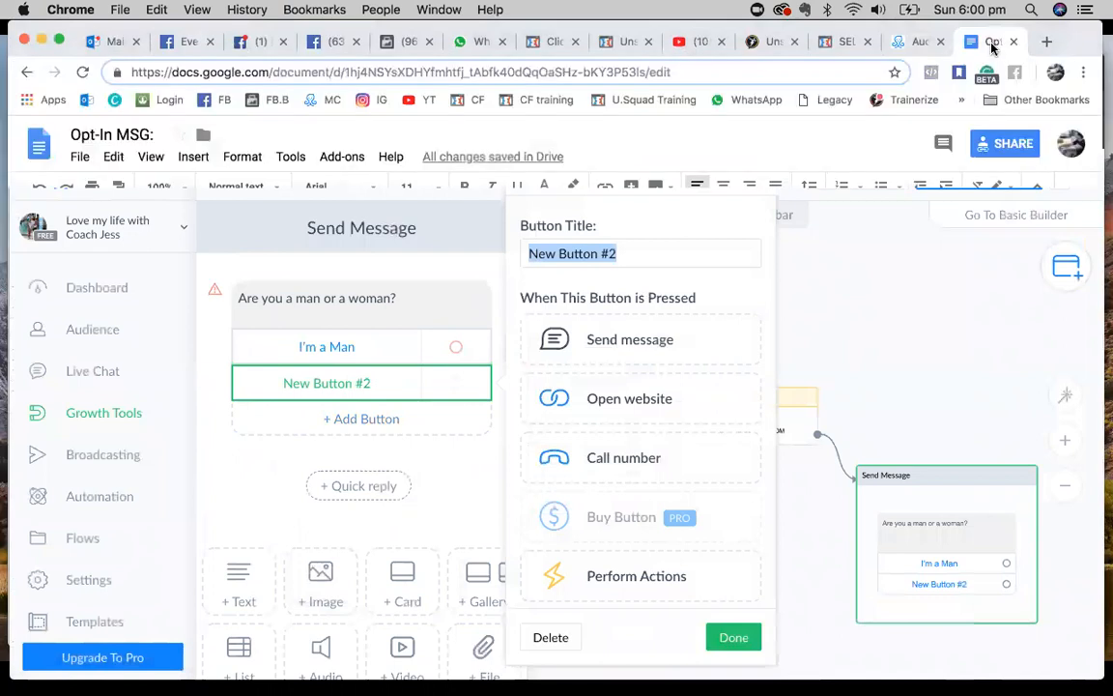
drag(337, 415, 244, 413)
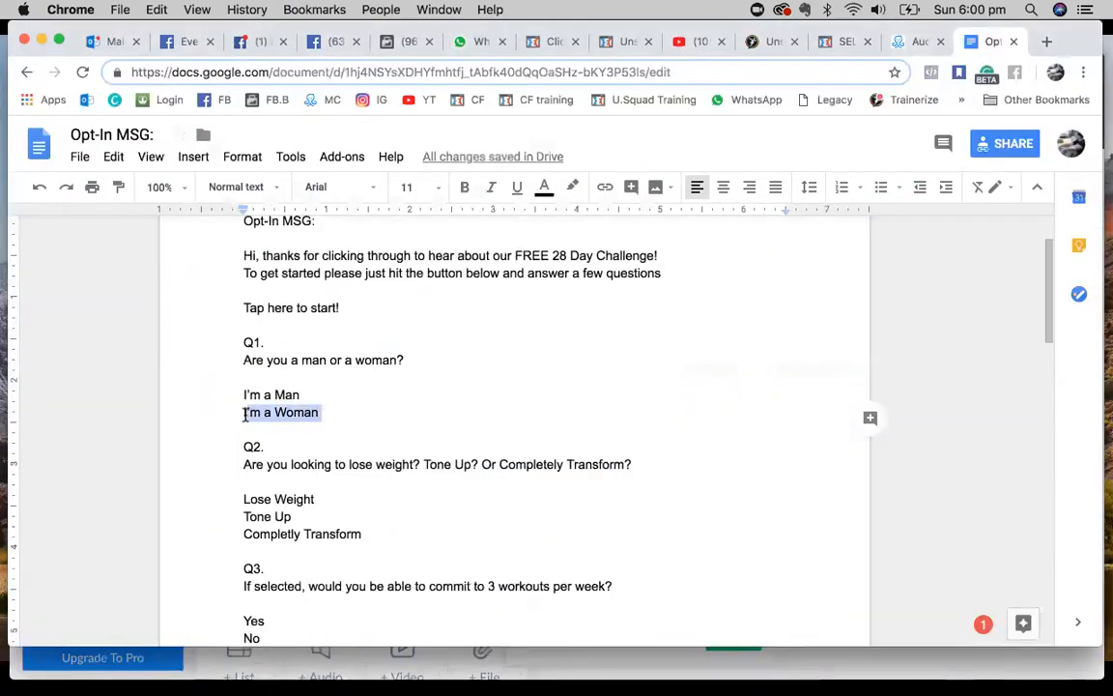
right_click(262, 411)
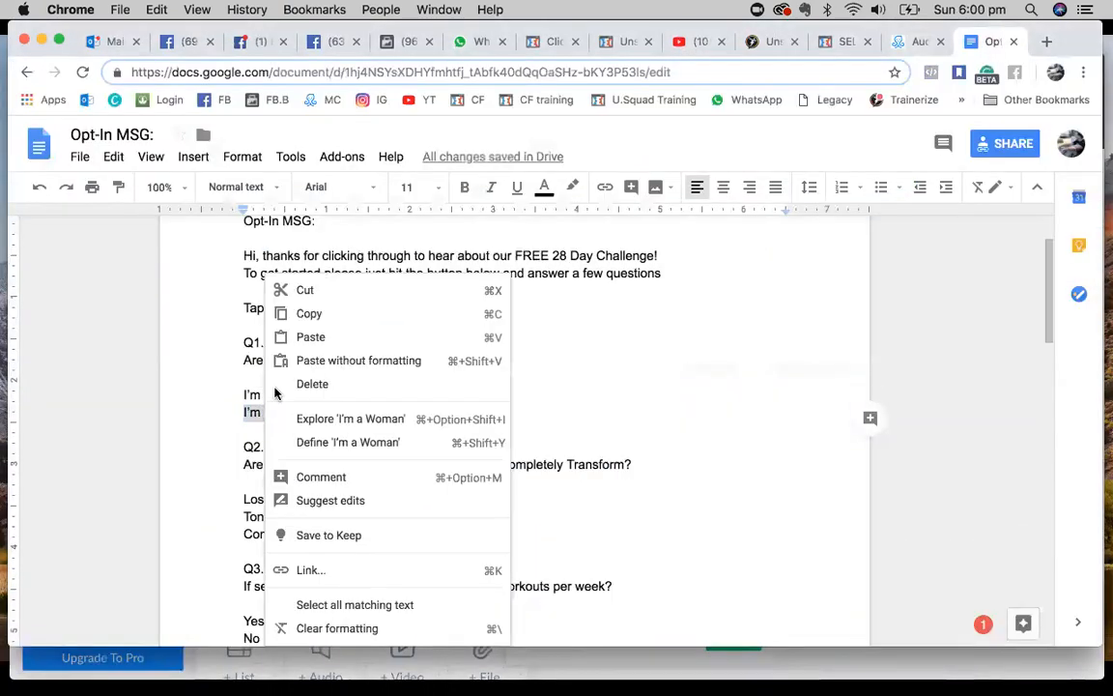
click(333, 315)
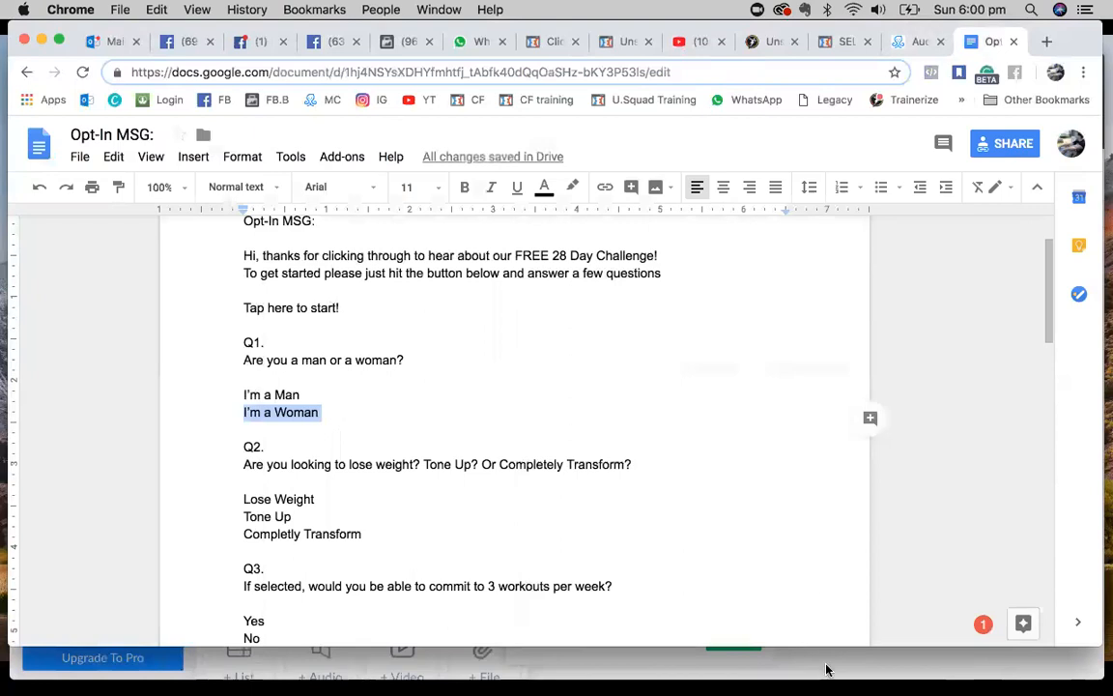
click(826, 669)
right_click(578, 251)
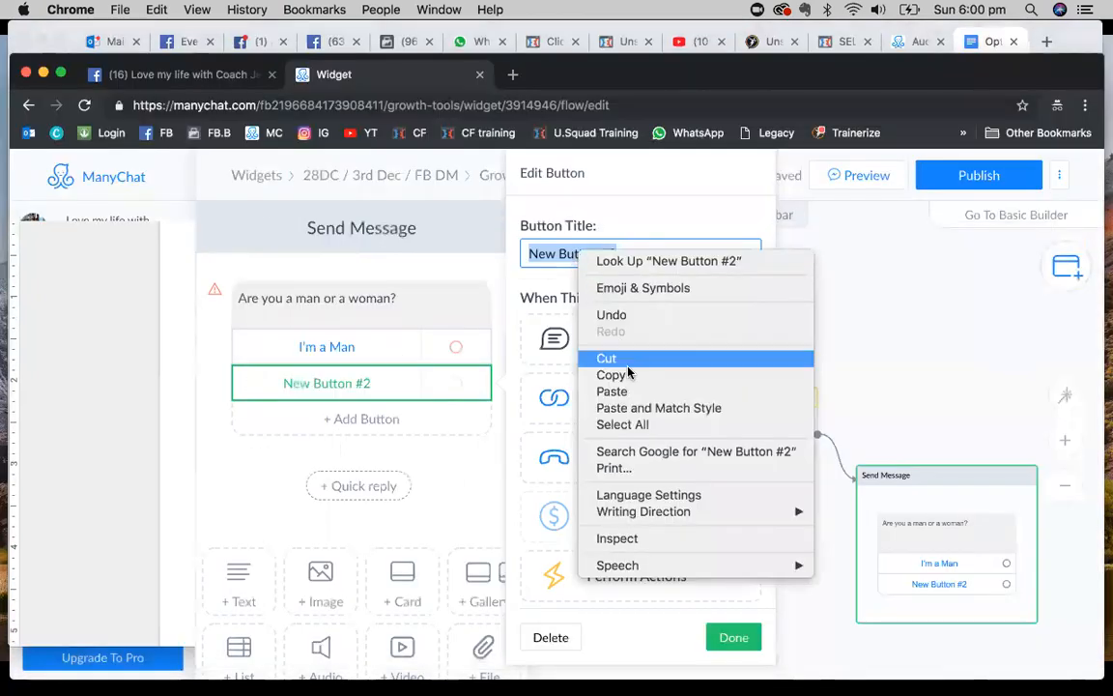
click(612, 391)
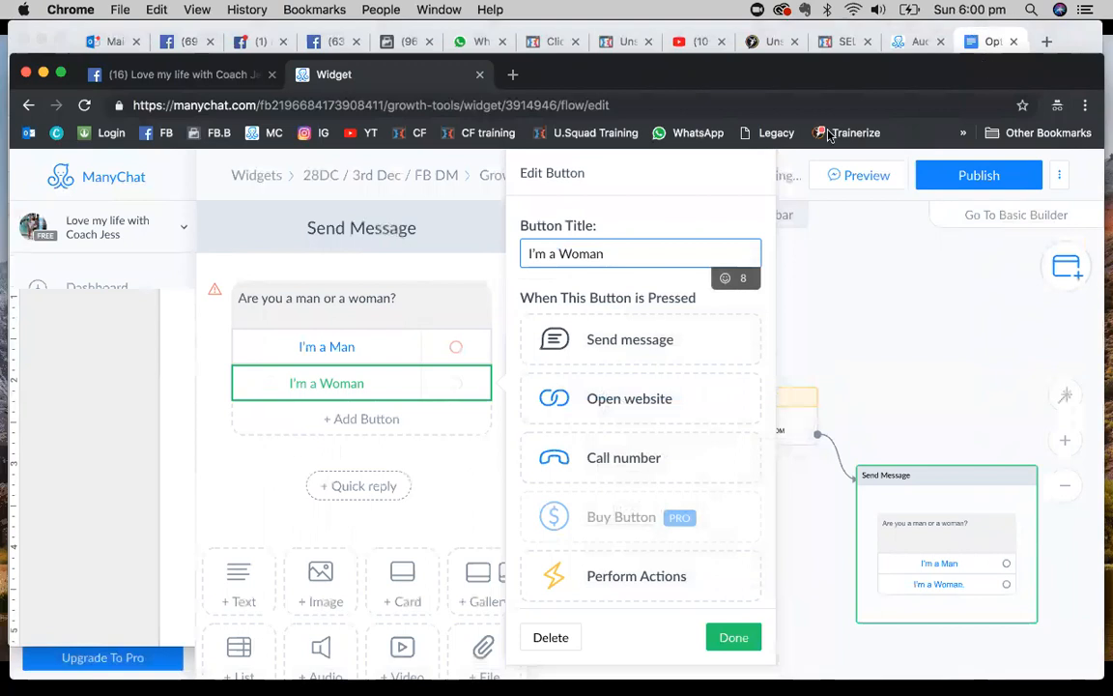
- Make the "I'm a Woman" button send a new message and link the "I'm a Man" button to that same message
click(626, 354)
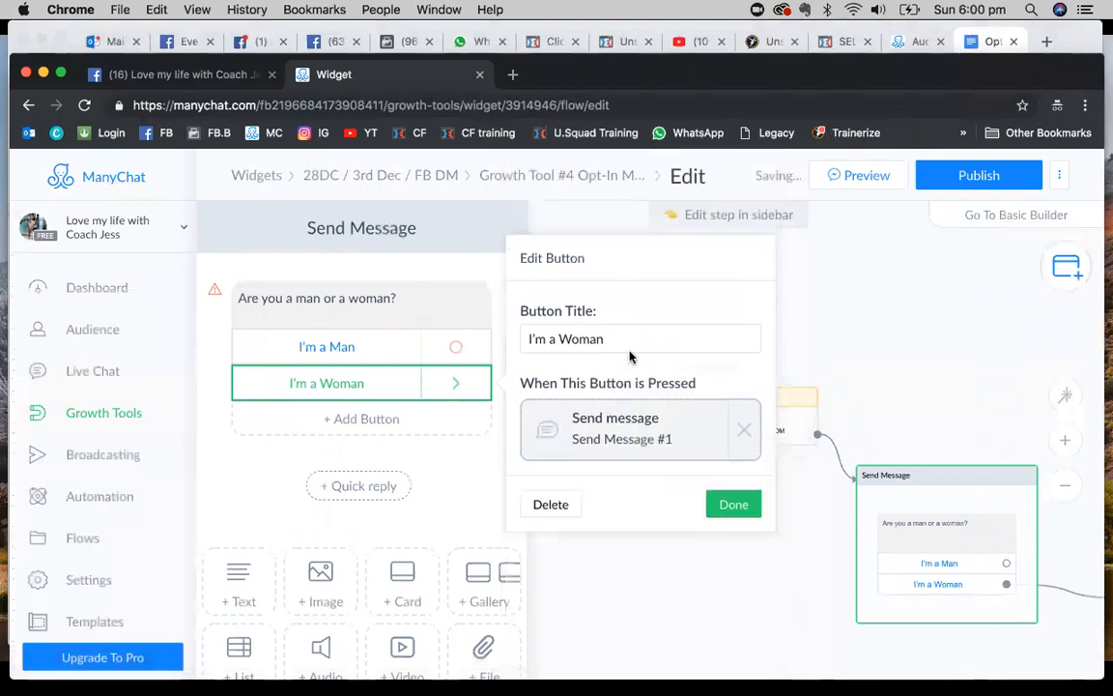
click(732, 504)
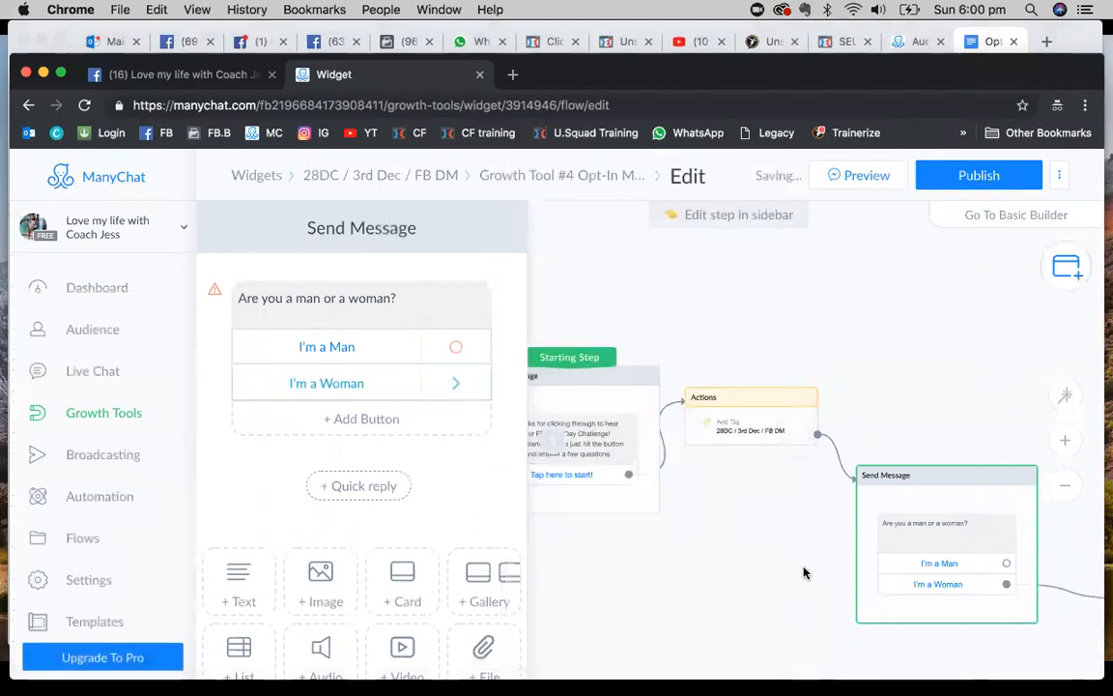
click(1065, 492)
mouse_move(757, 454)
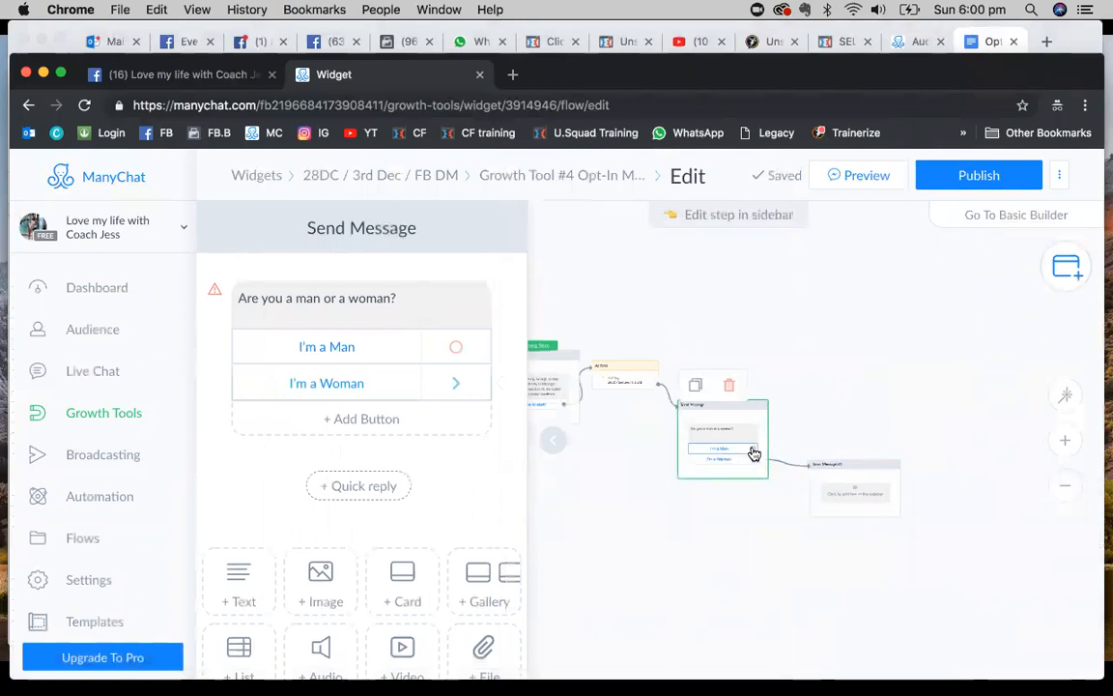
drag(753, 449, 827, 479)
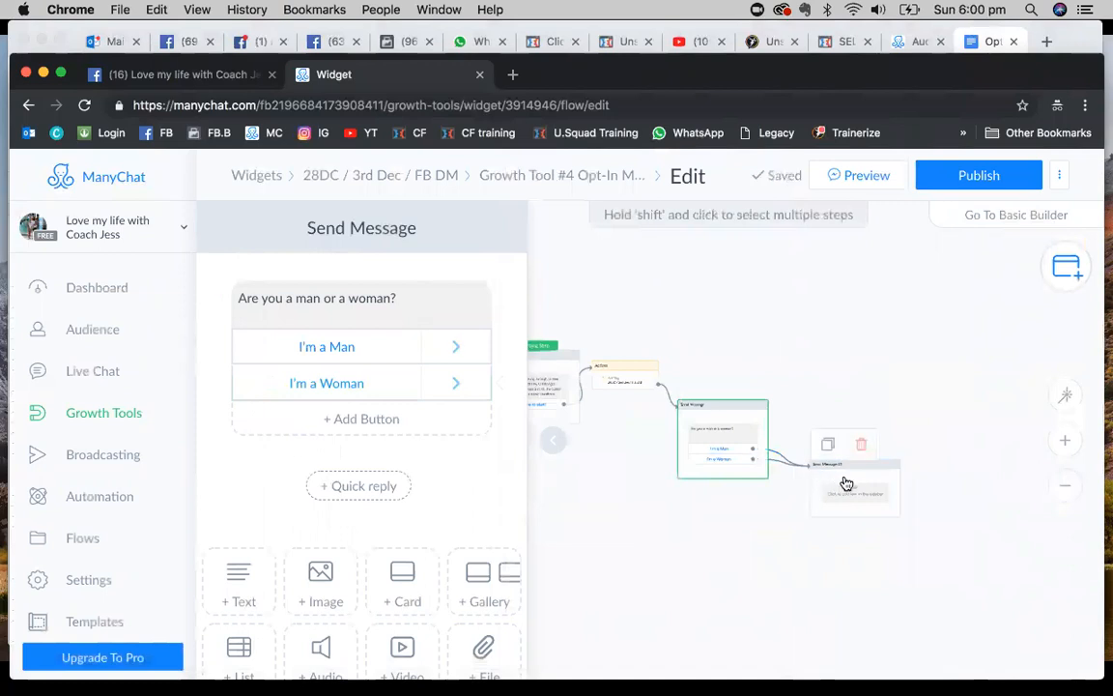
- Open the newly linked message and fill it with "Are you looking to lose weight? Tone Up? Or Completely Transform?" copied from the script
click(849, 496)
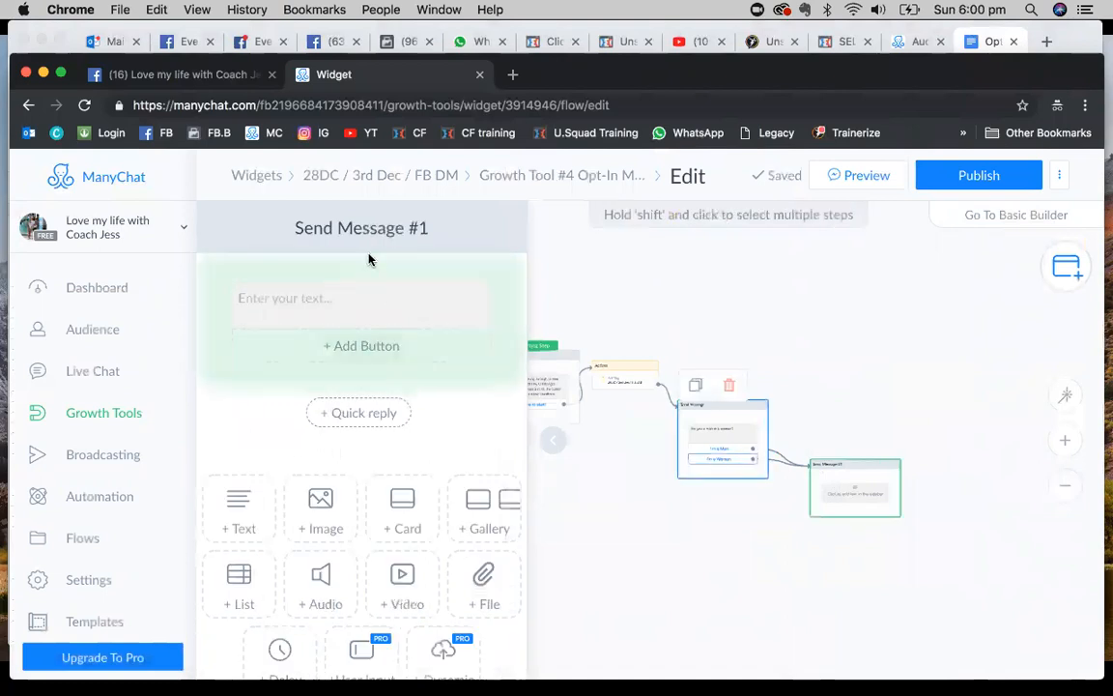
click(736, 450)
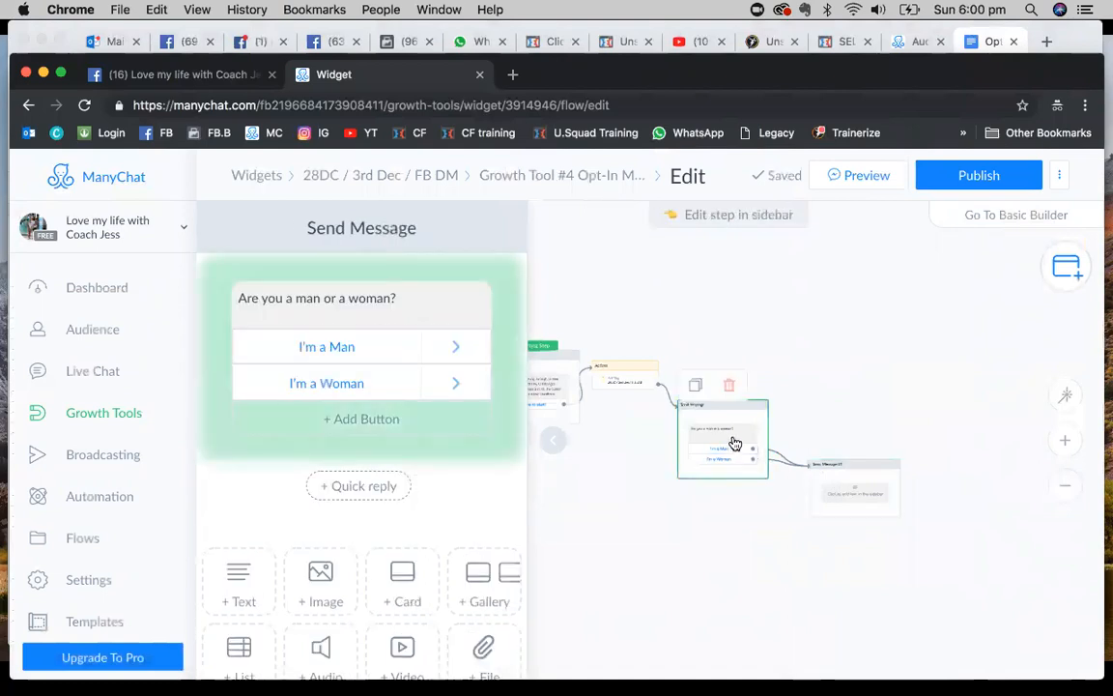
click(857, 503)
click(986, 41)
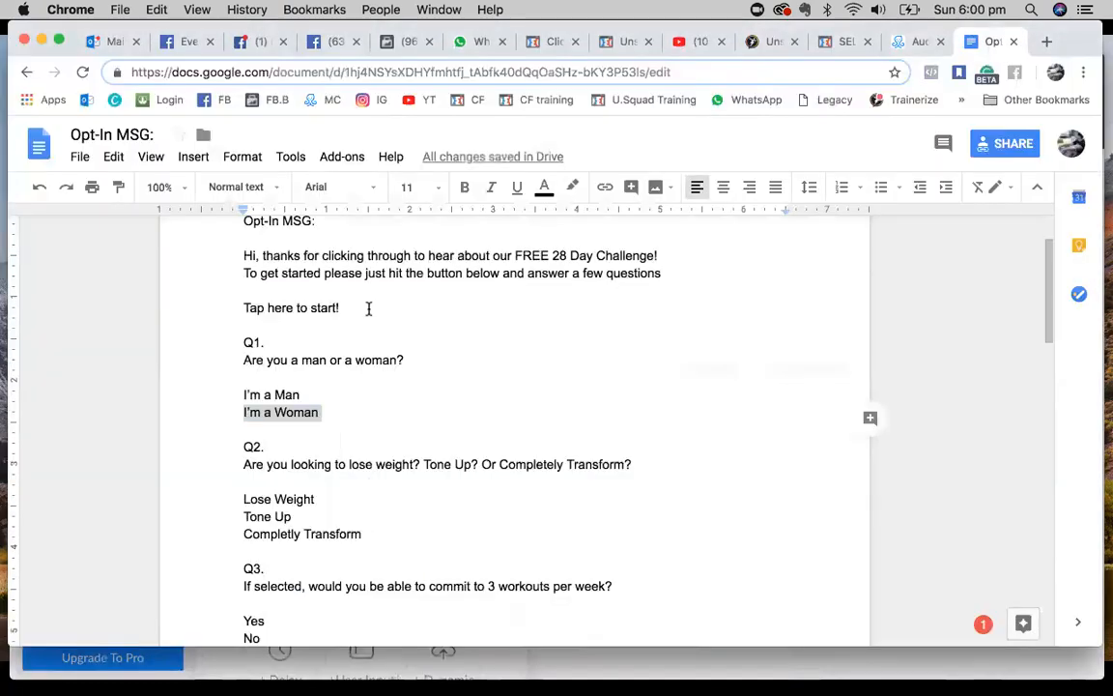
scroll(393, 332, down, 2)
drag(246, 363, 624, 353)
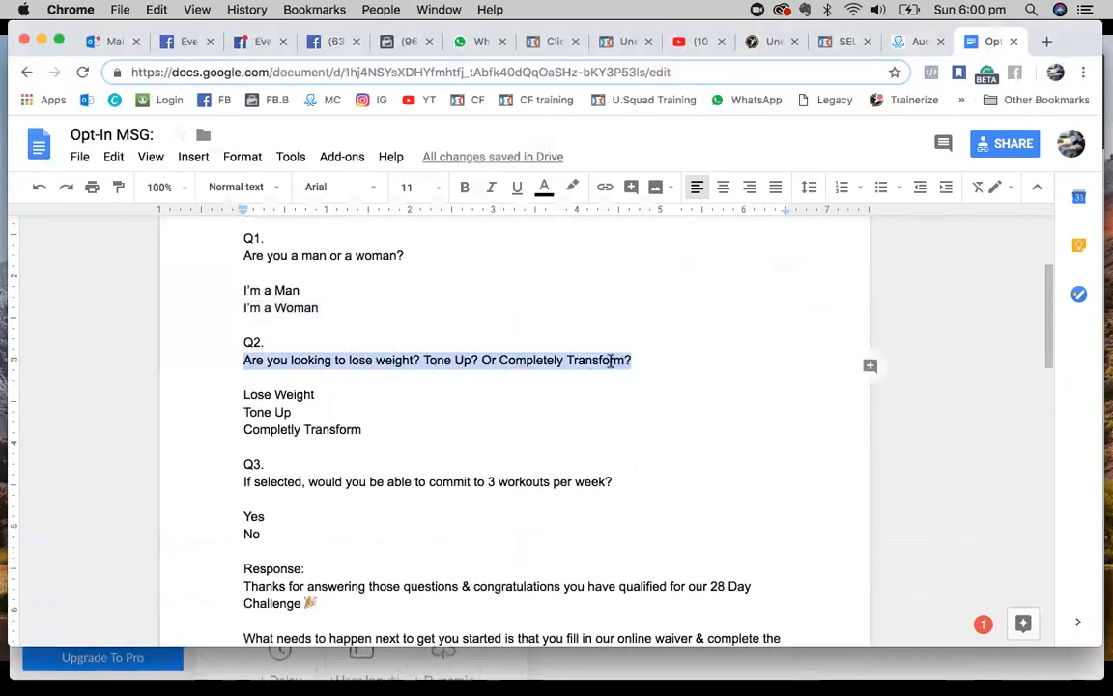
right_click(609, 359)
click(675, 316)
click(807, 668)
click(372, 293)
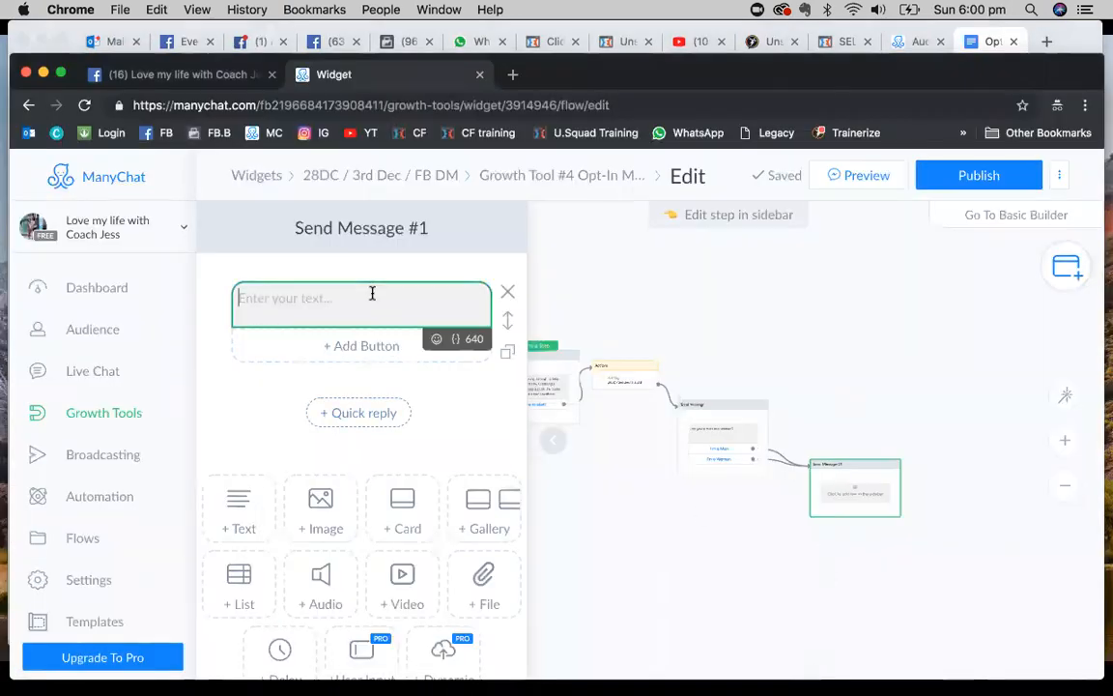
right_click(373, 319)
click(415, 403)
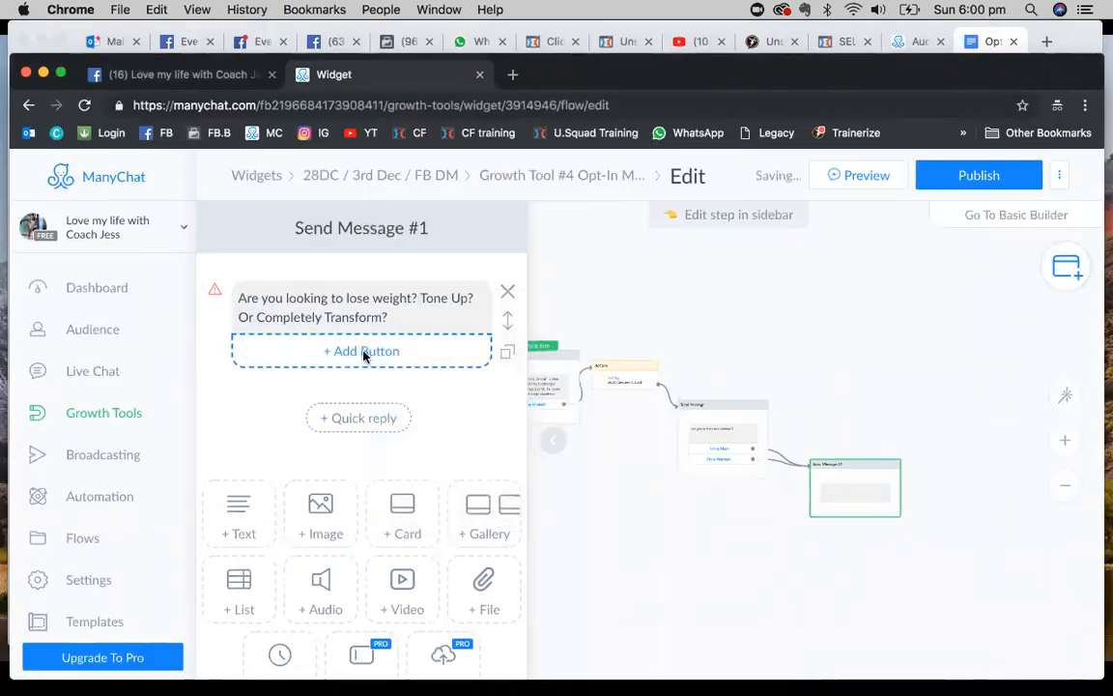
- Add two answer buttons to the Q2 message titled "Lose Weight!" and "Tone Up!"
click(363, 354)
text(Lose Weigh)
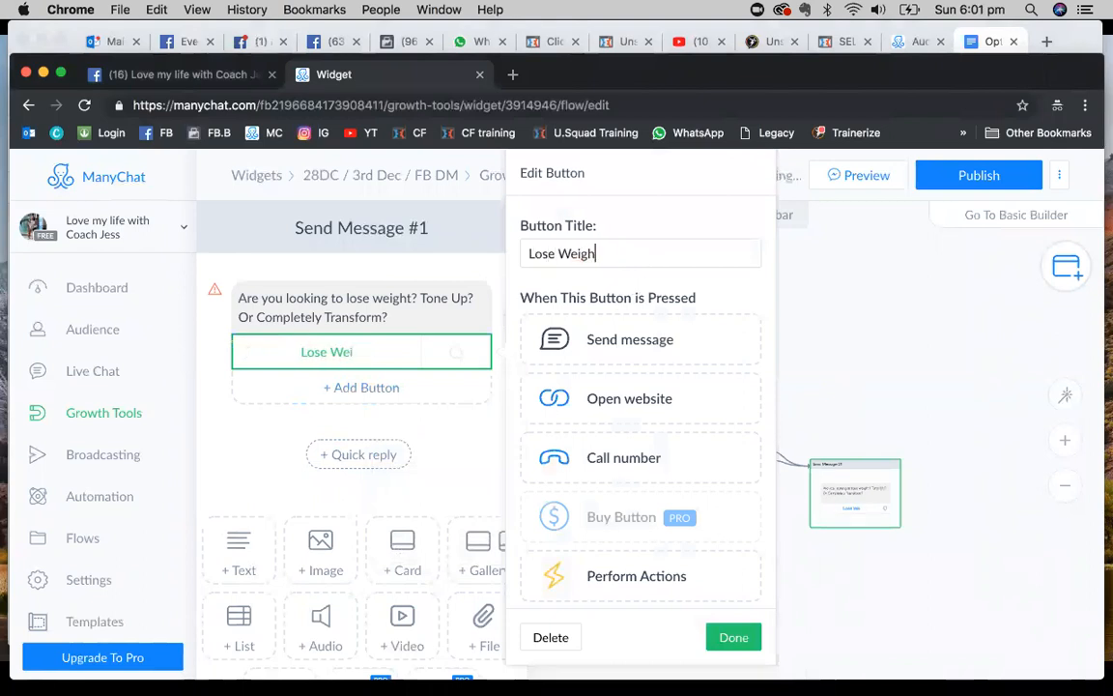
text(t!)
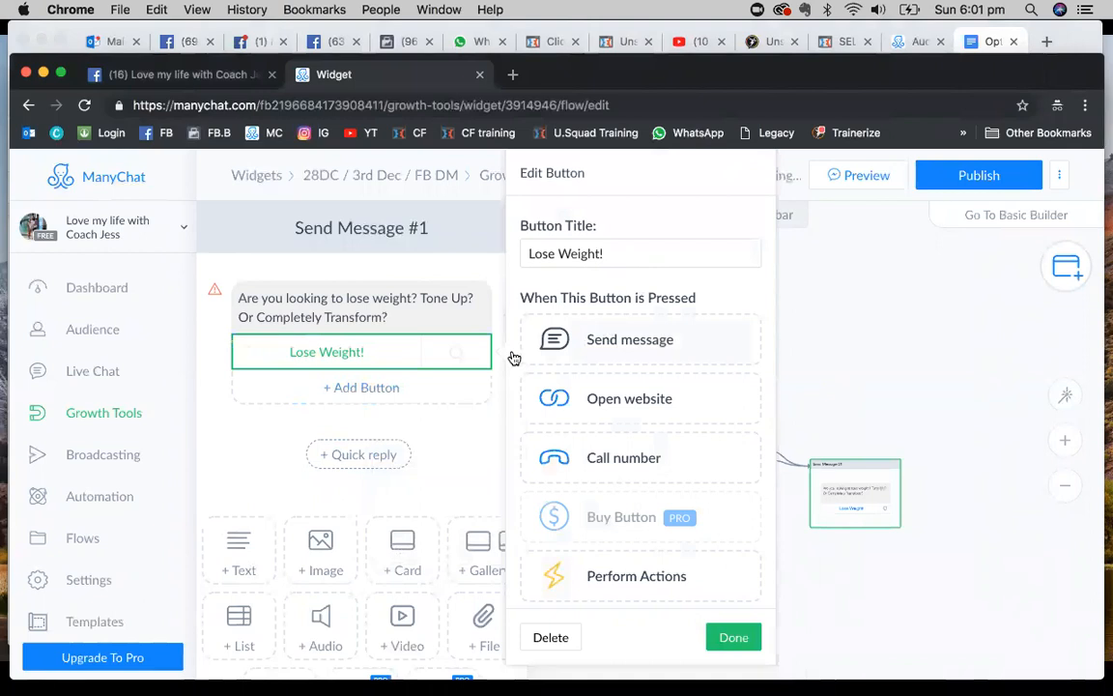
click(357, 388)
text(Tone Up!)
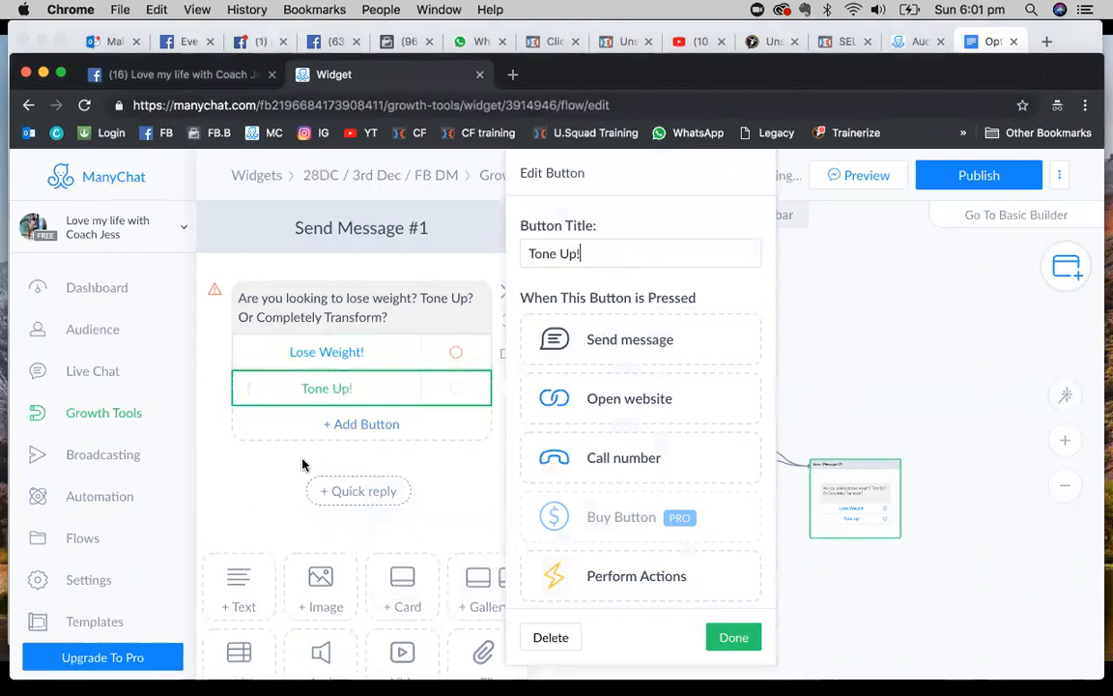
- Add a third answer button to the Q2 message and title it with the "Completly Transform" answer copied from the script
click(362, 422)
text(Complet)
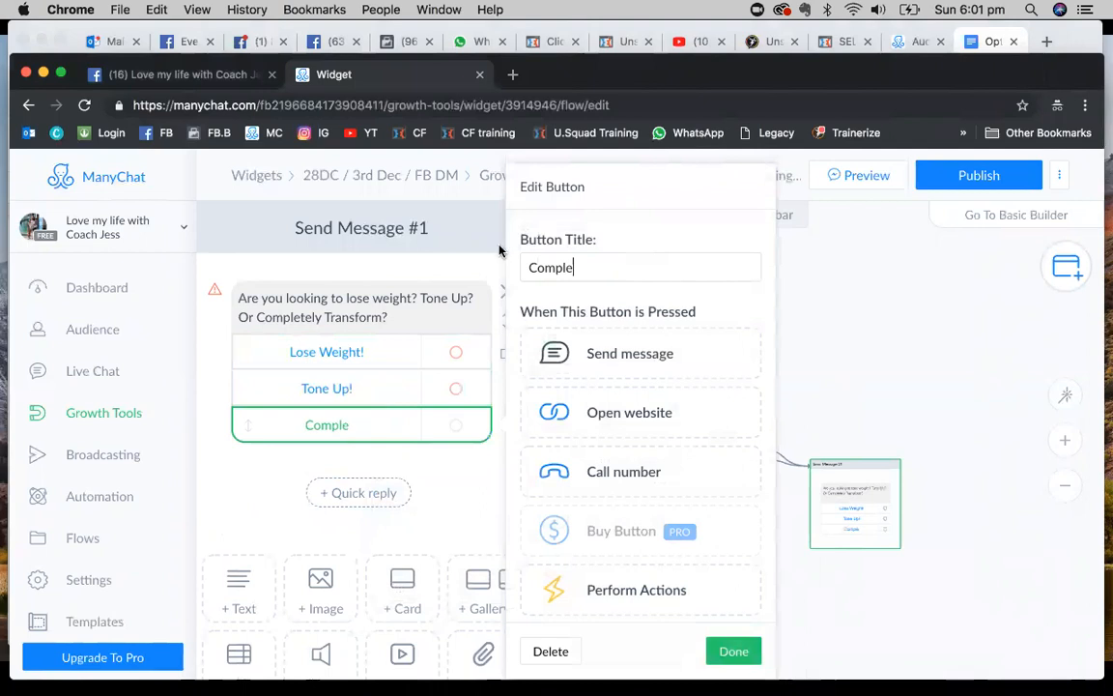
click(1002, 41)
drag(366, 428, 244, 429)
right_click(270, 428)
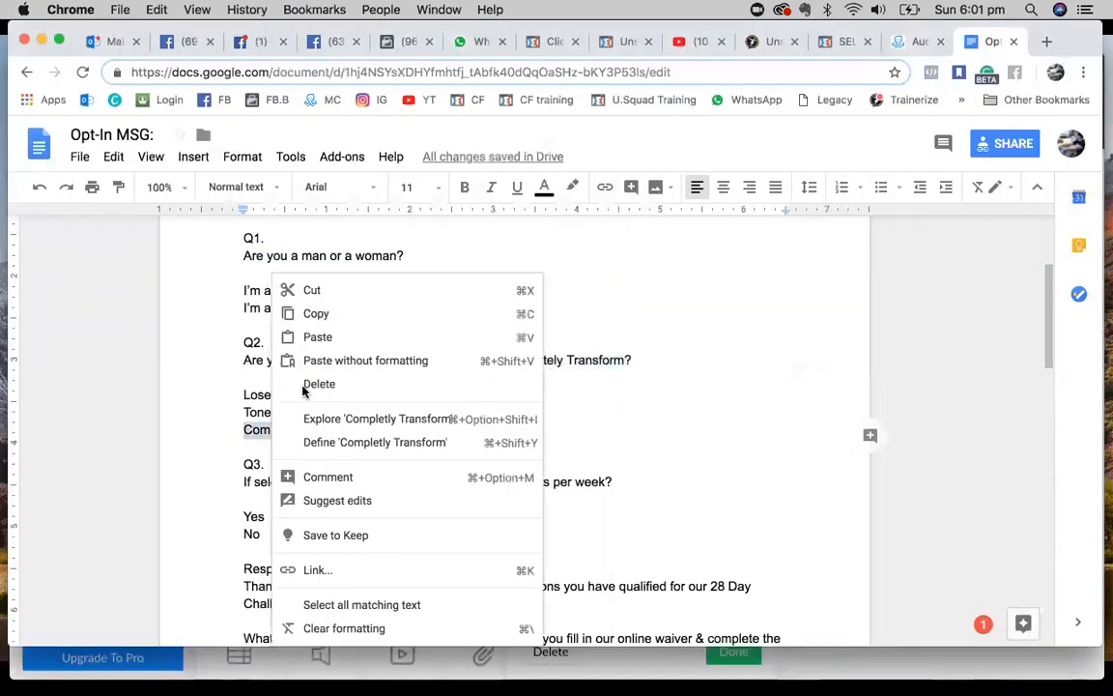
click(370, 314)
click(824, 661)
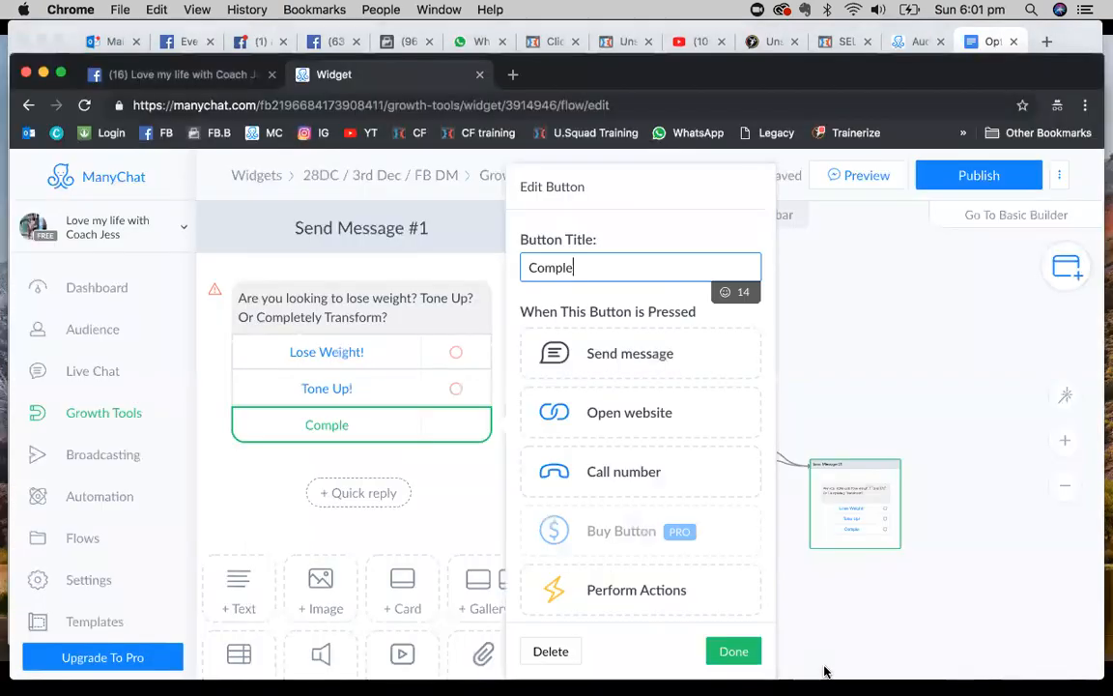
double_click(583, 267)
right_click(537, 263)
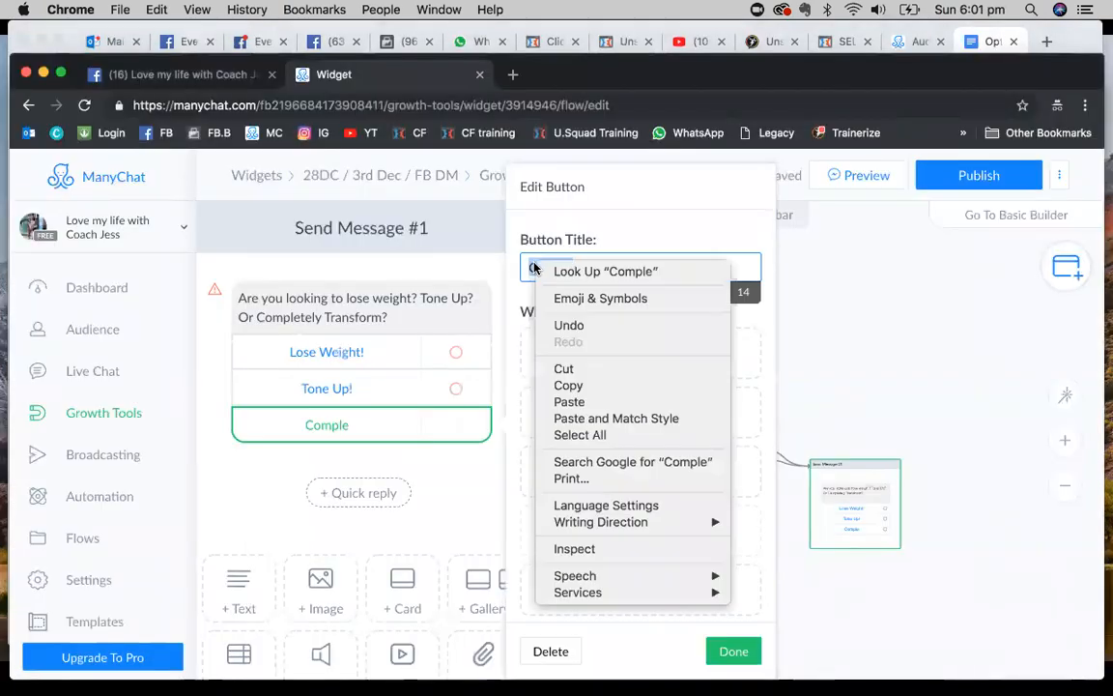
click(585, 403)
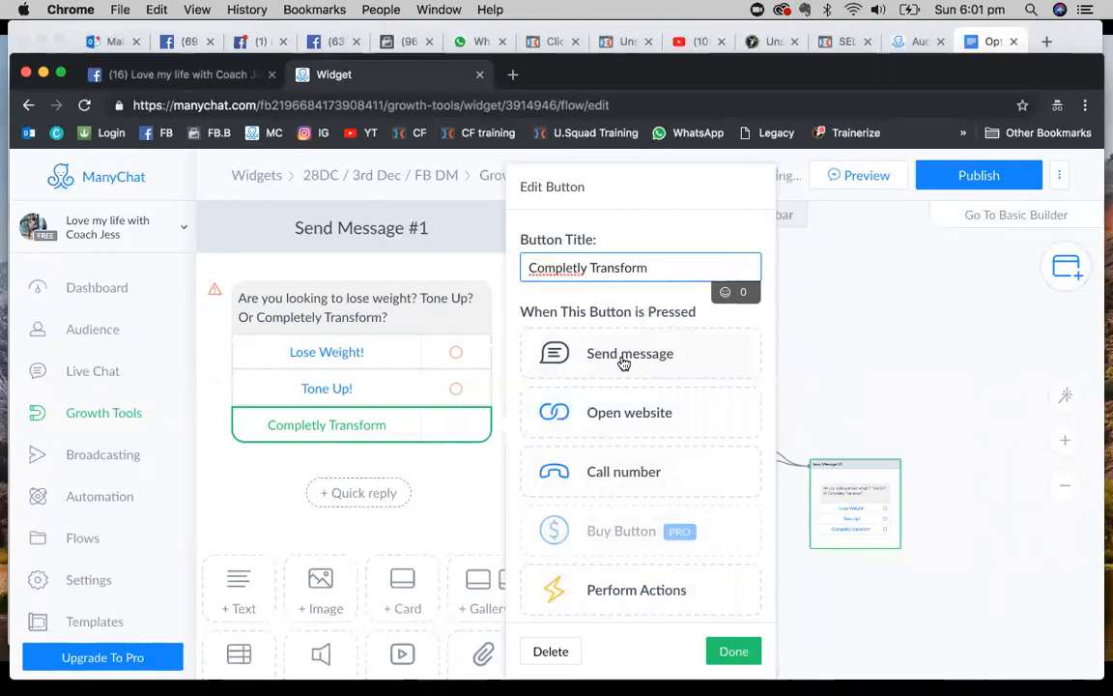
- Correct the spelling of the third Q2 button's title so it reads "Completely Transform"
right_click(559, 266)
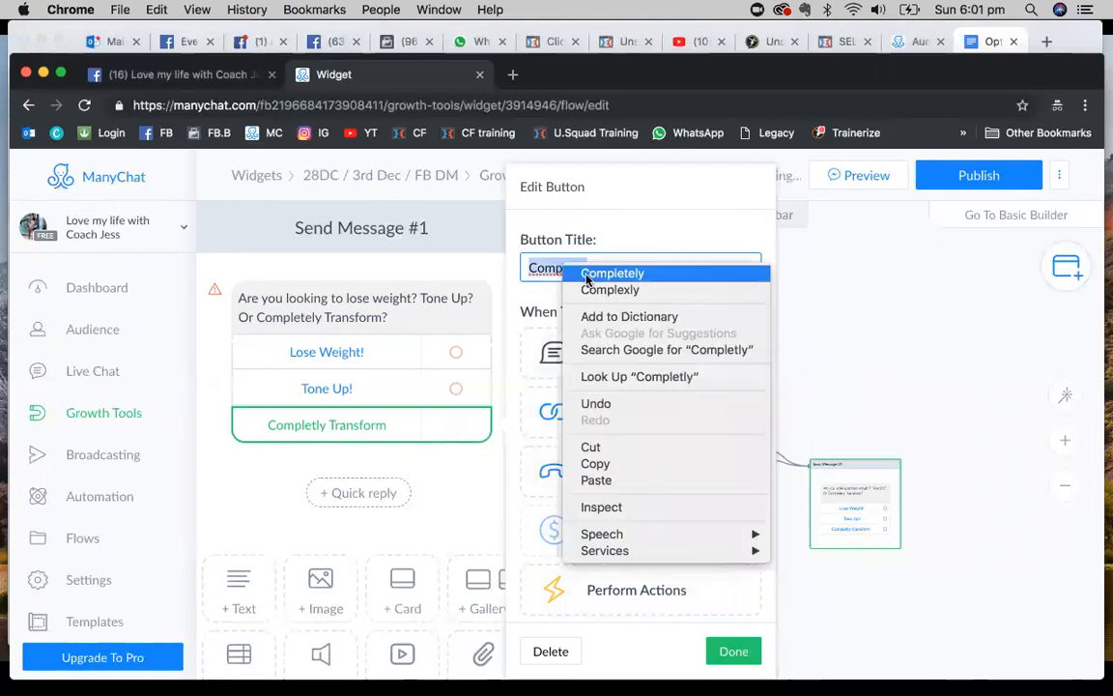
click(585, 273)
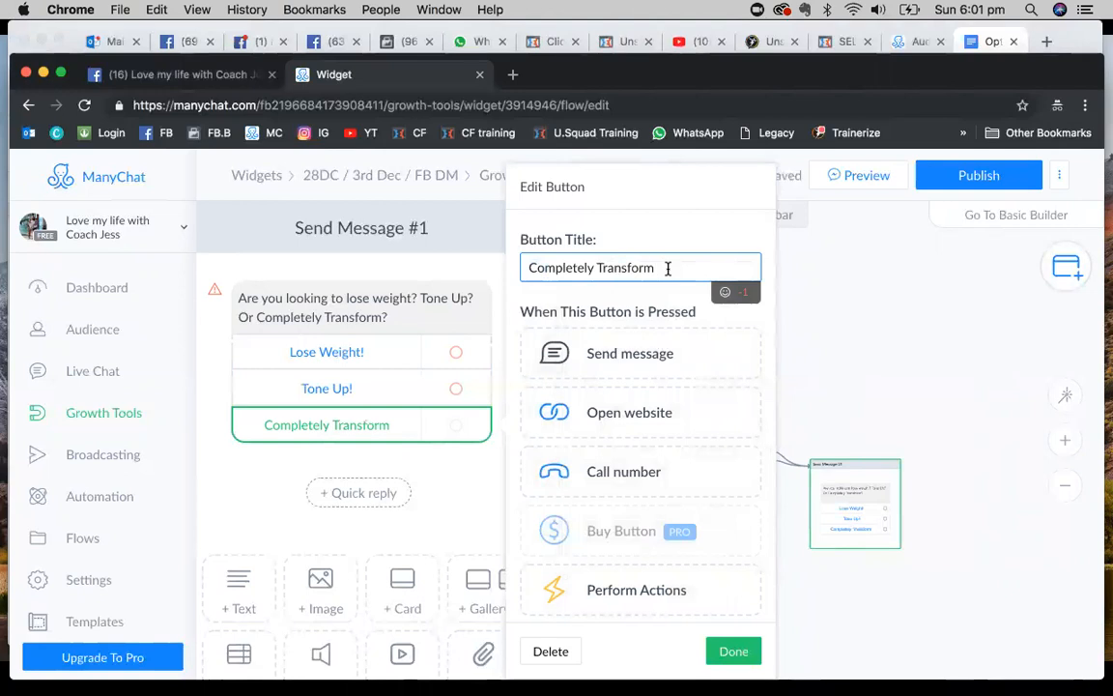
click(614, 301)
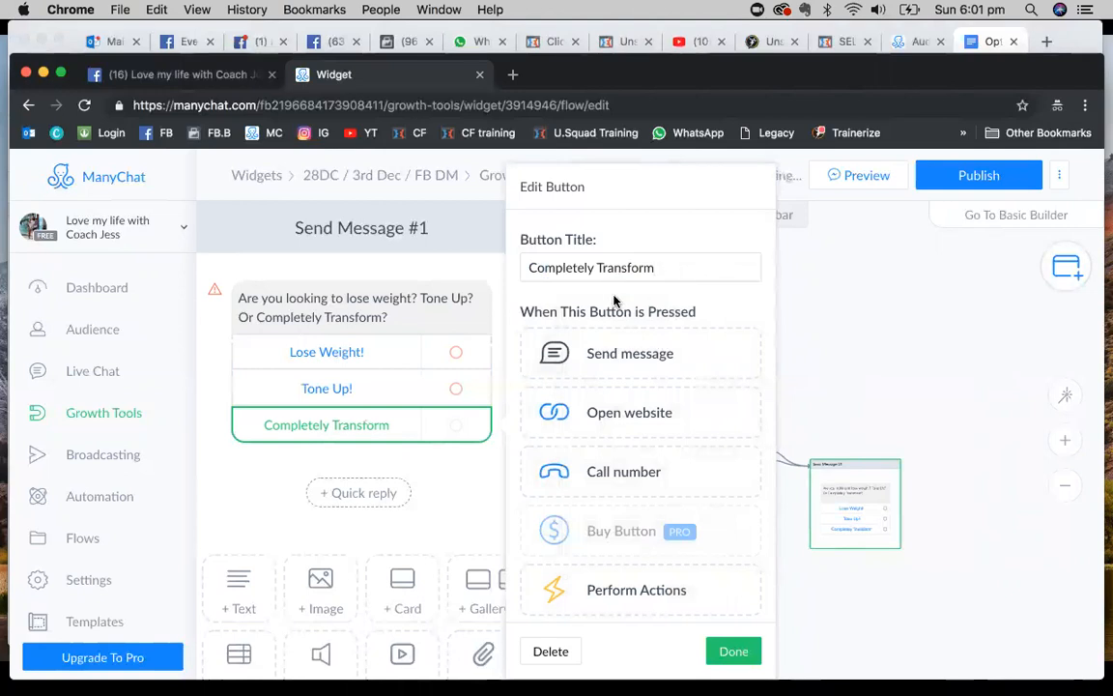
- Make the "Completely Transform" button send a new message and link the remaining Q2 answer buttons to that same message
click(618, 355)
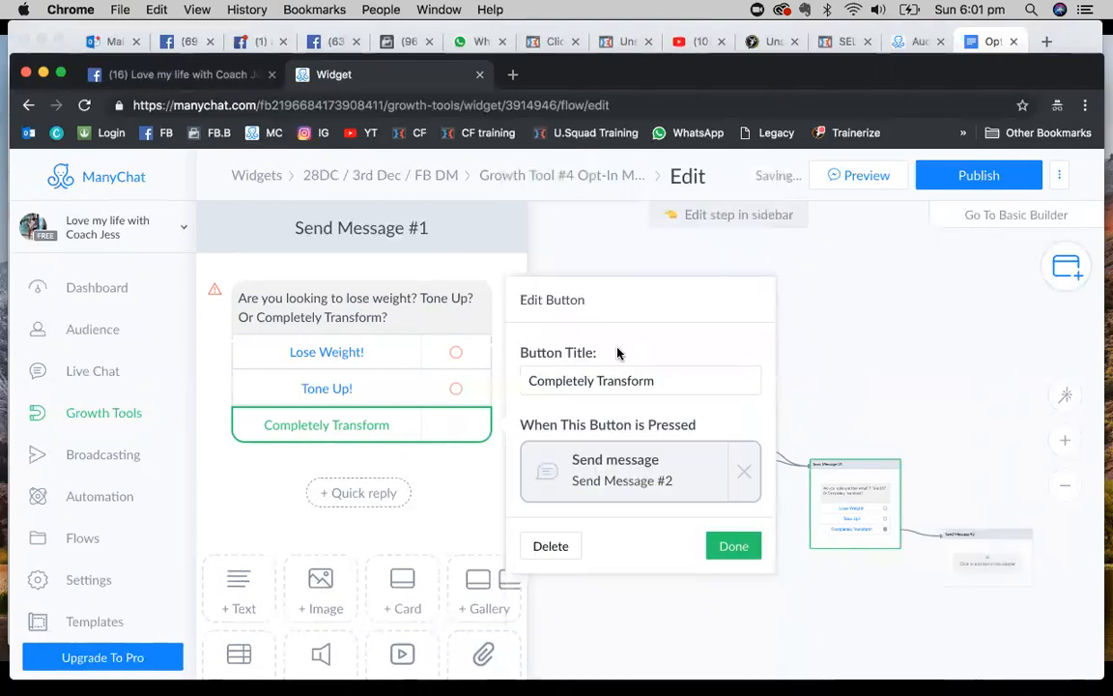
click(730, 555)
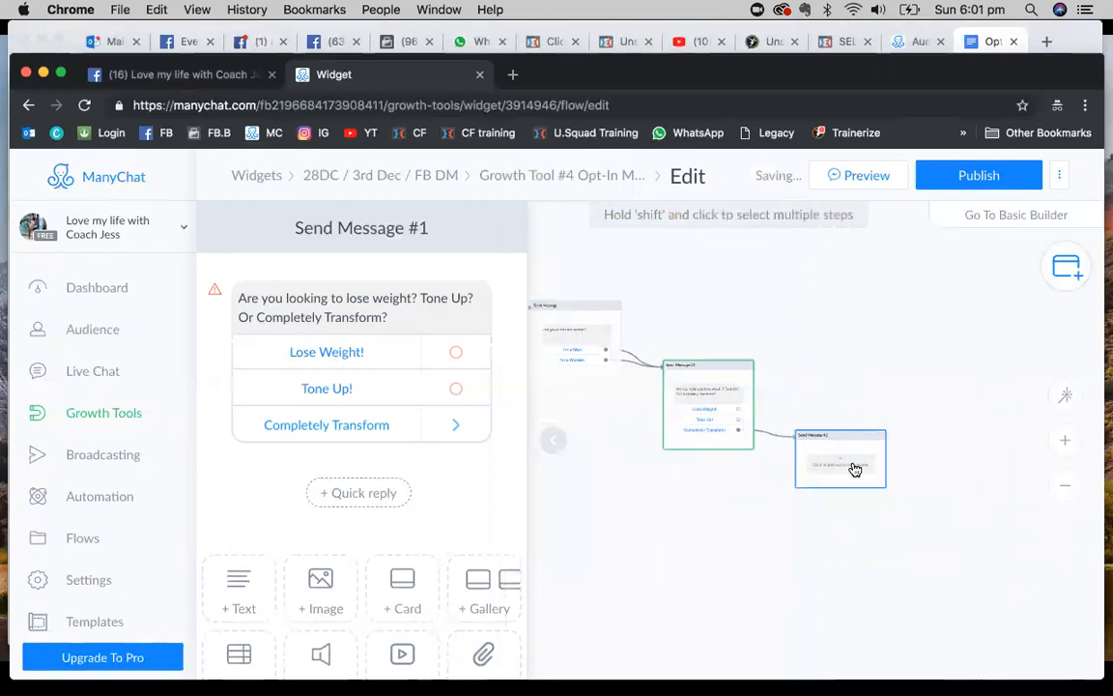
click(850, 466)
drag(738, 420, 803, 435)
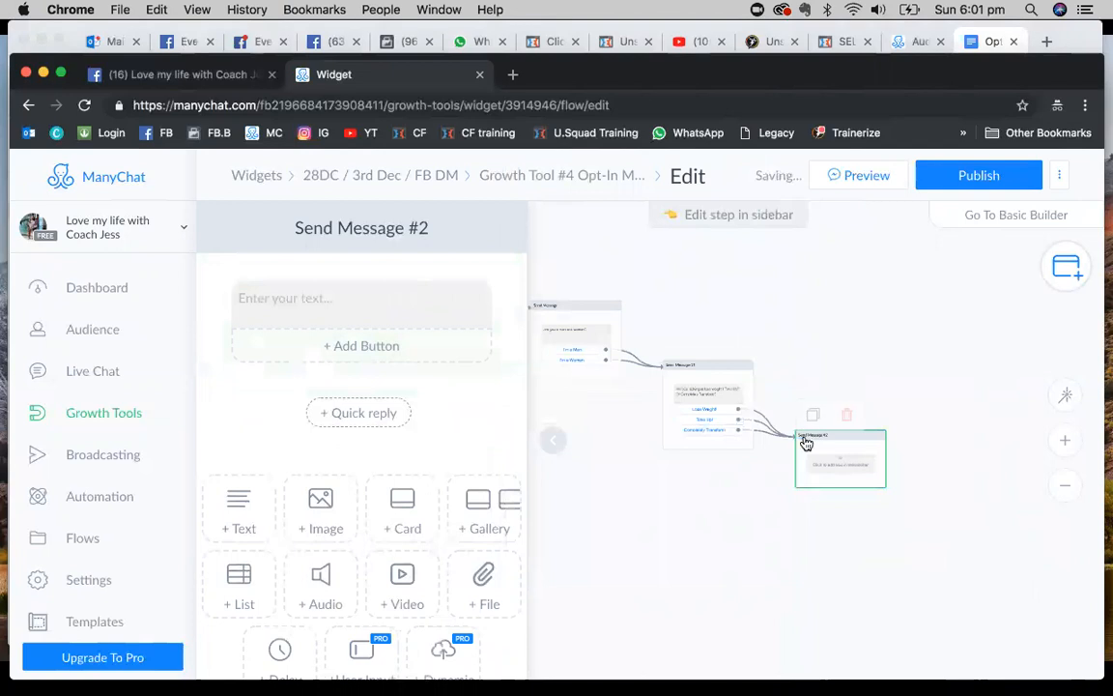
- Fill the new message with the Q3 question "If selected, would you be able to commit to 3 workouts per week?" copied from the script
click(427, 291)
click(1005, 47)
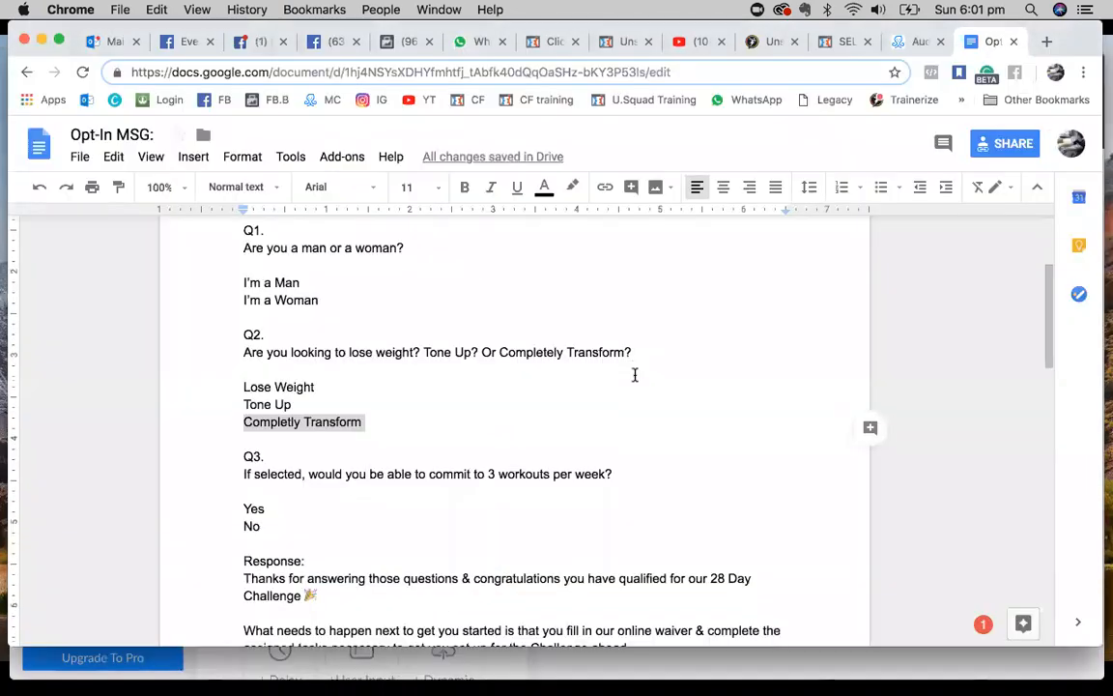
scroll(635, 375, down, 4)
drag(242, 313, 613, 302)
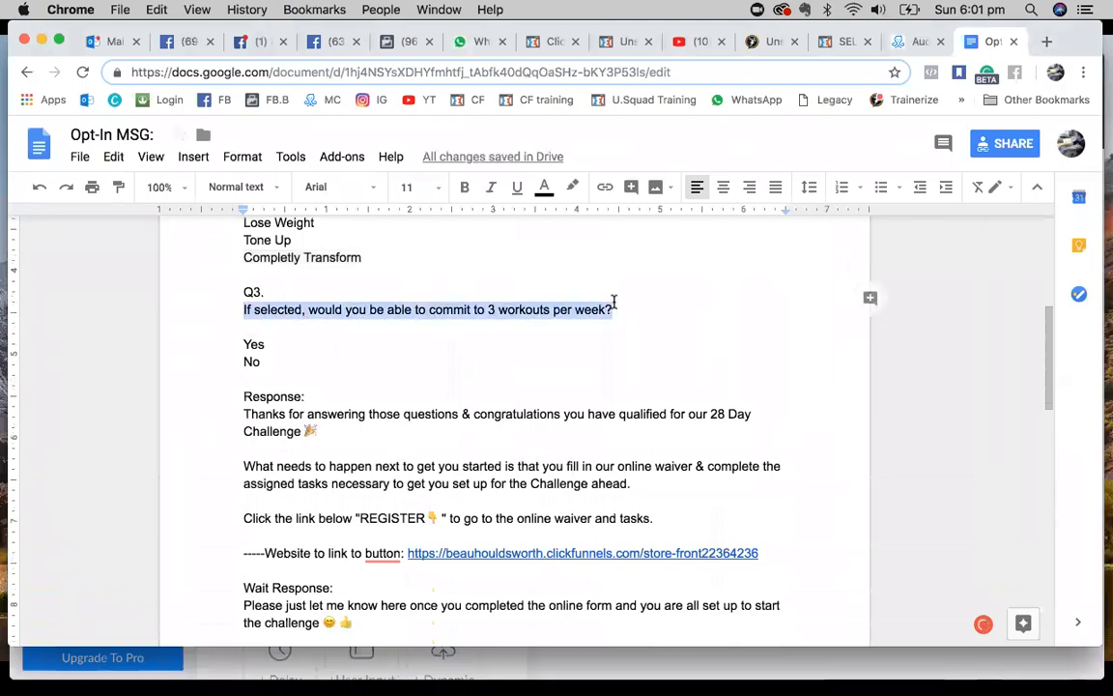
right_click(572, 305)
click(603, 313)
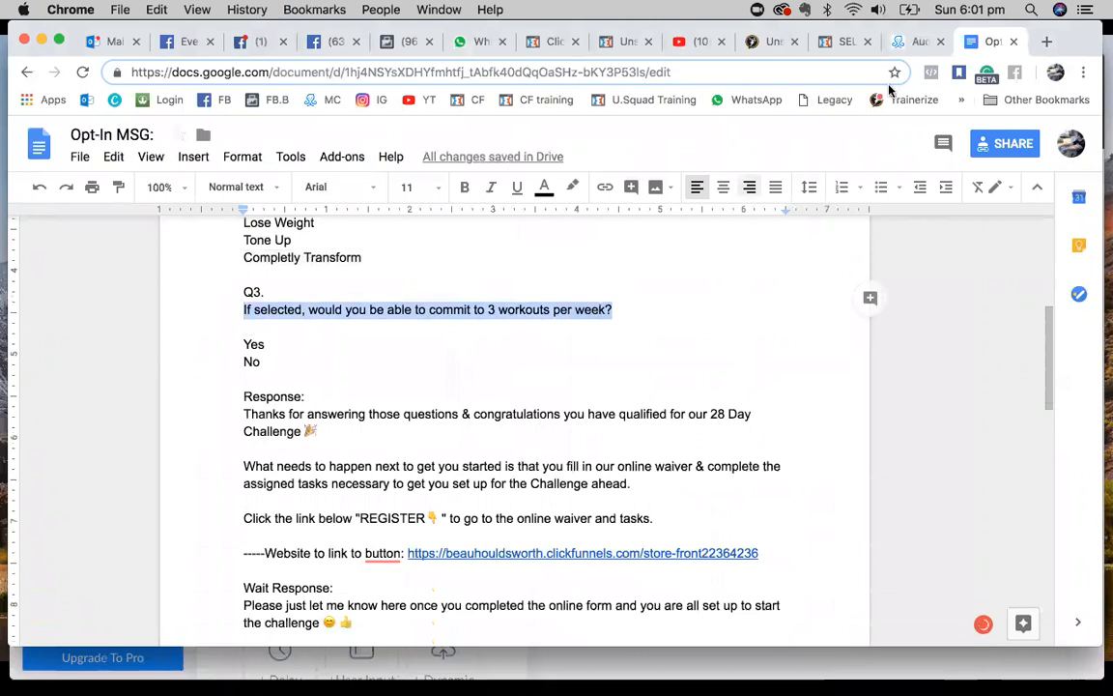
click(700, 682)
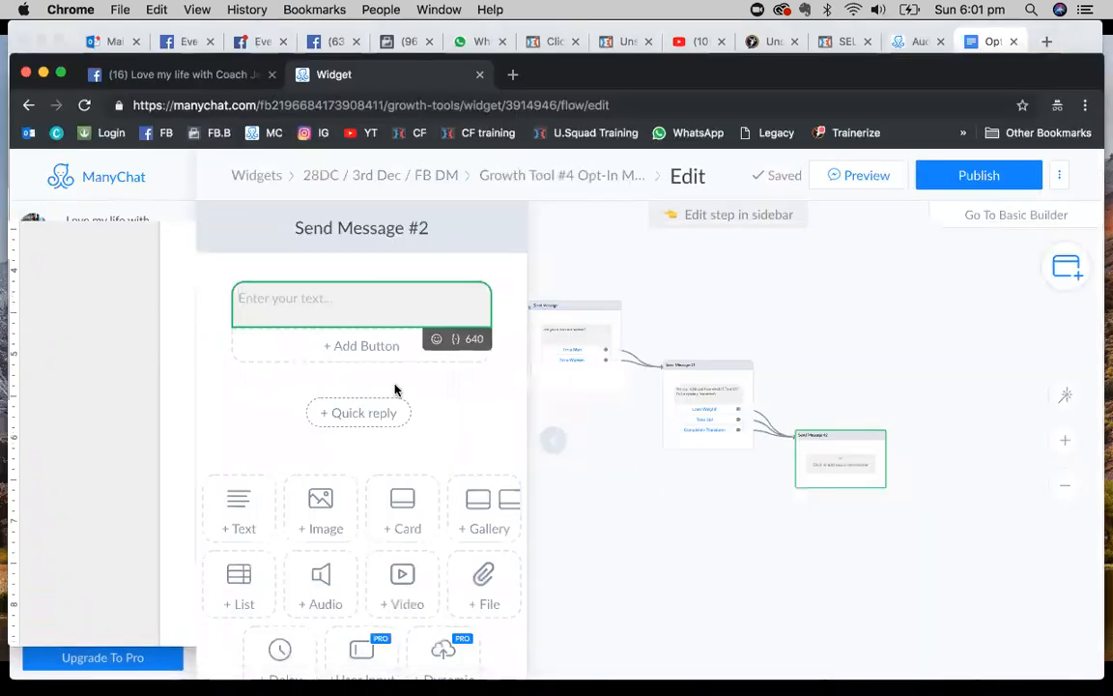
right_click(282, 310)
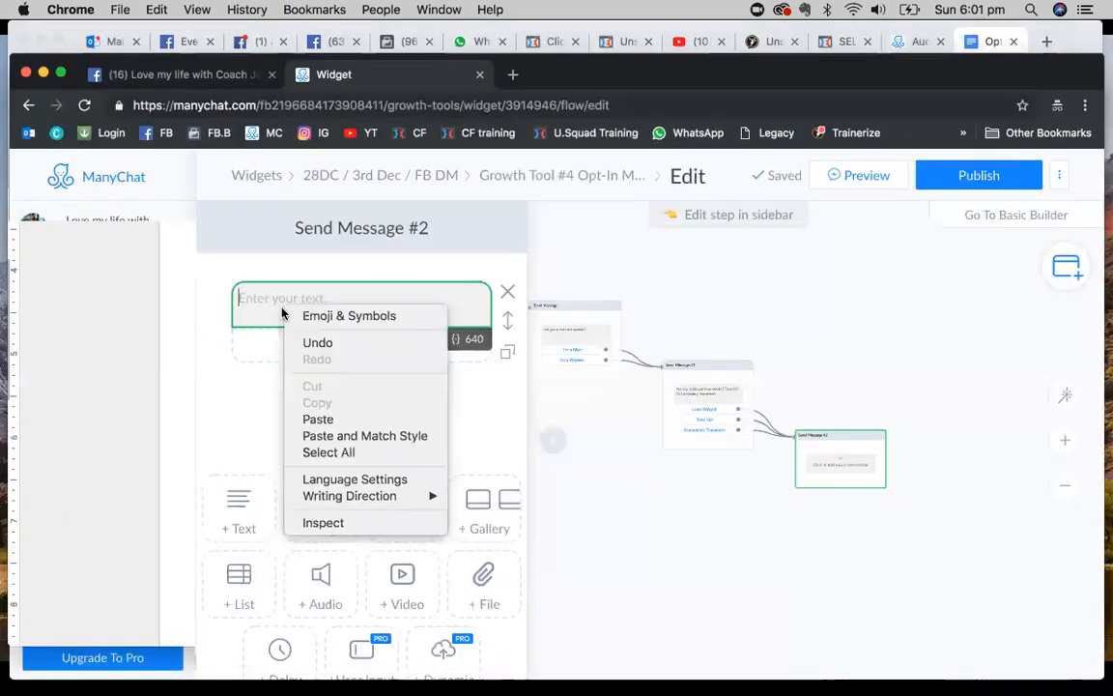
click(325, 419)
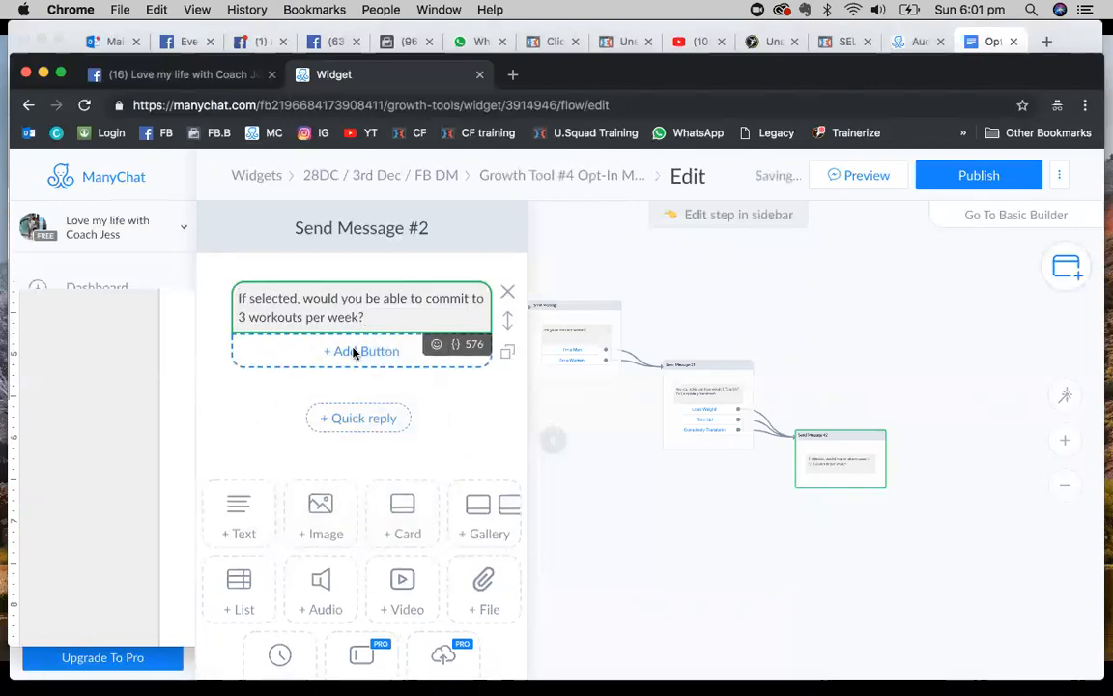
- Add two answer buttons to the Q3 message titled "Yes!" and "No"
click(353, 351)
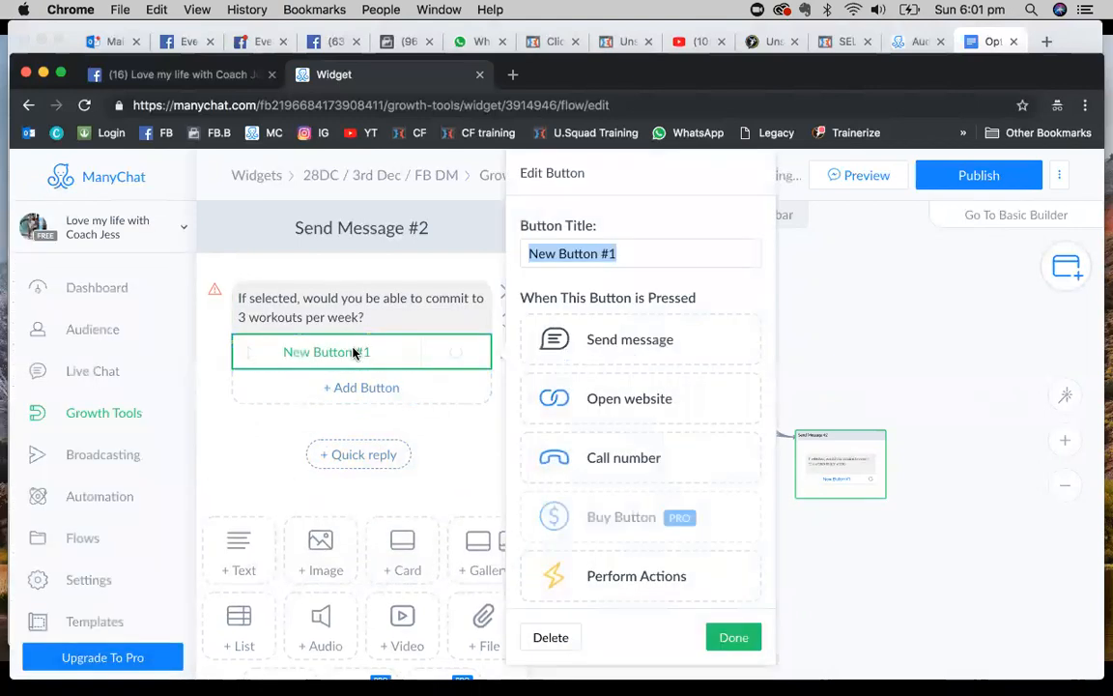
text(Yes!)
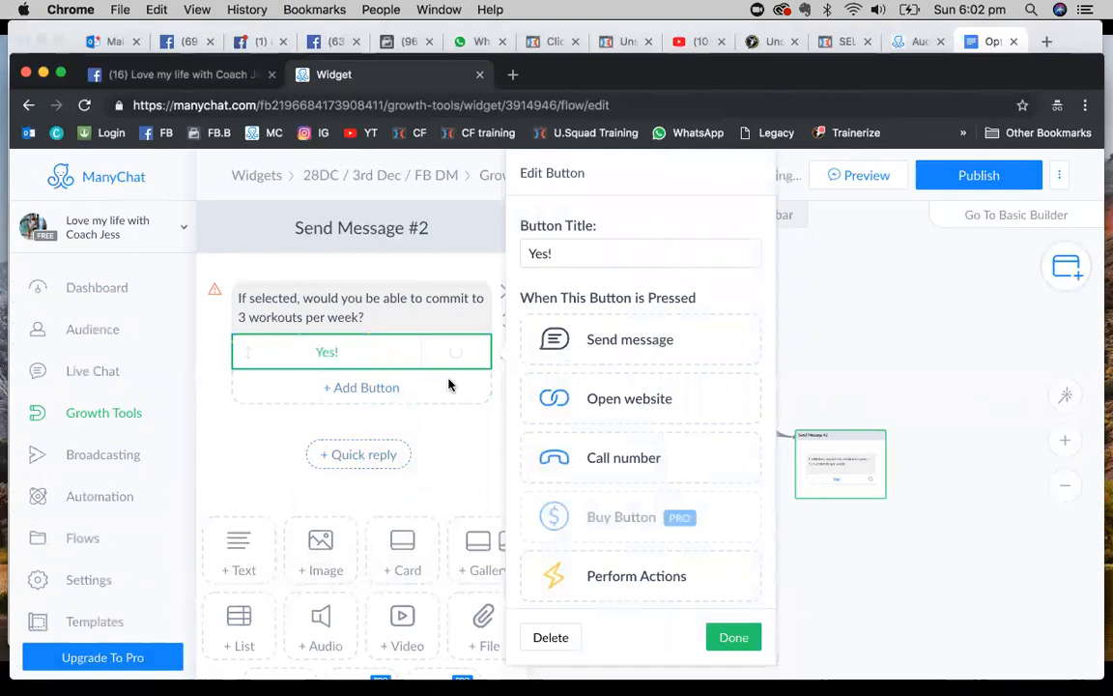
click(310, 390)
text(No)
- Make the "No" button send a new message and link the "Yes!" button to that same message
click(604, 343)
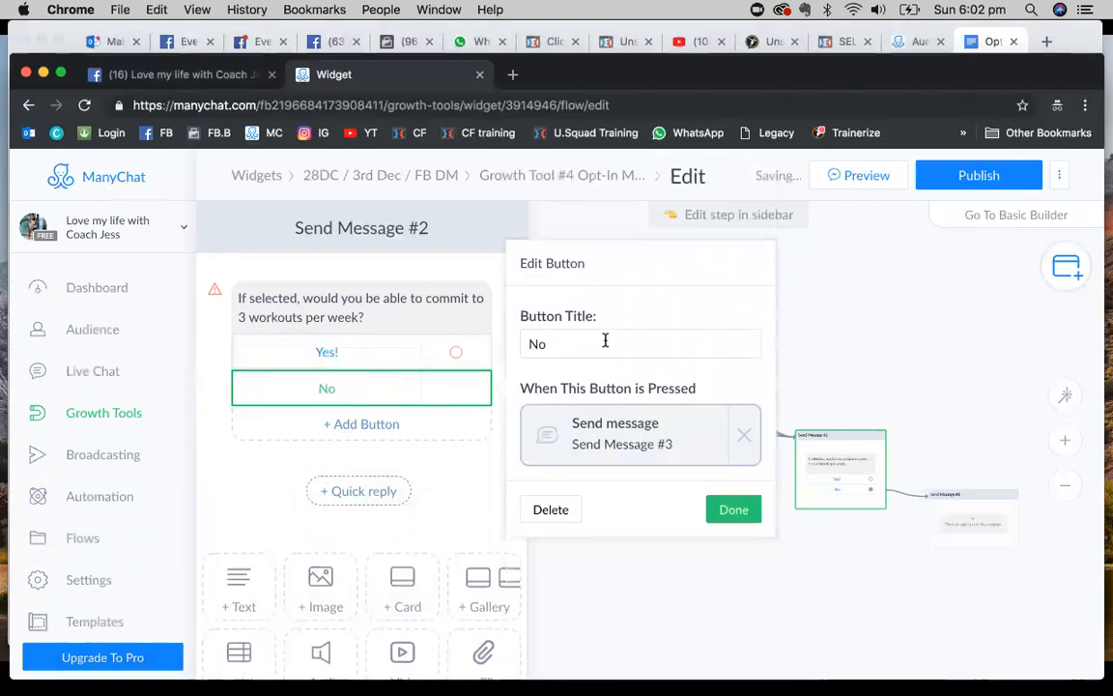
click(741, 510)
click(872, 489)
click(939, 504)
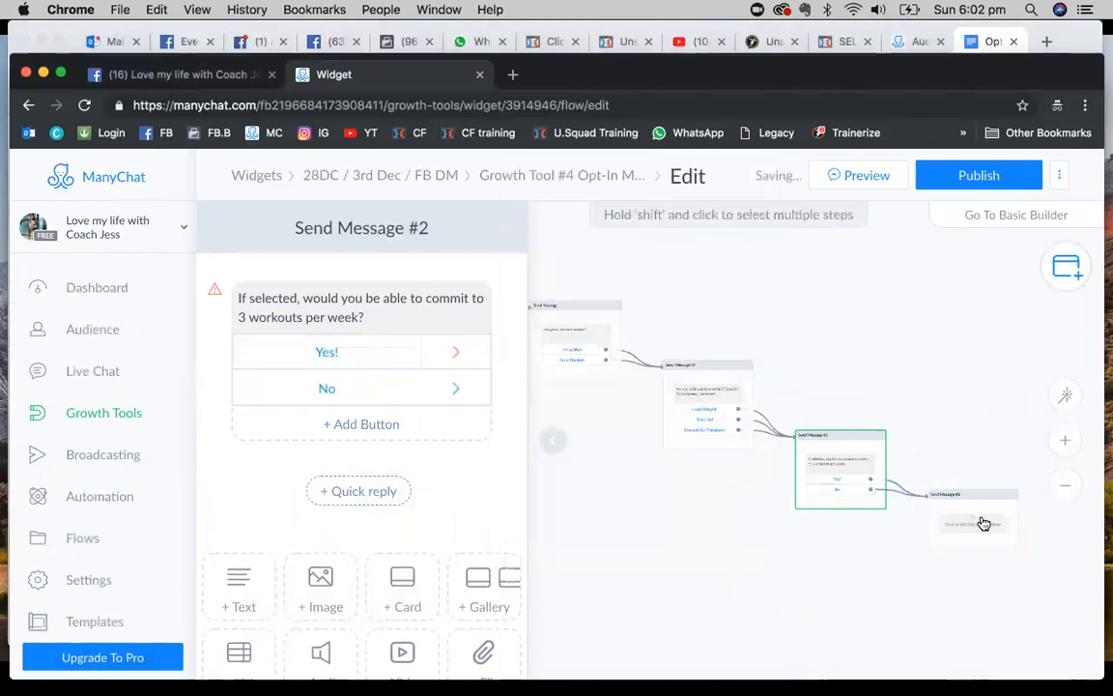
- Open the message after Q3 and fill it with the script's Response text, from "Thanks for answering those questions" through "online waiver and tasks."
click(984, 522)
click(984, 41)
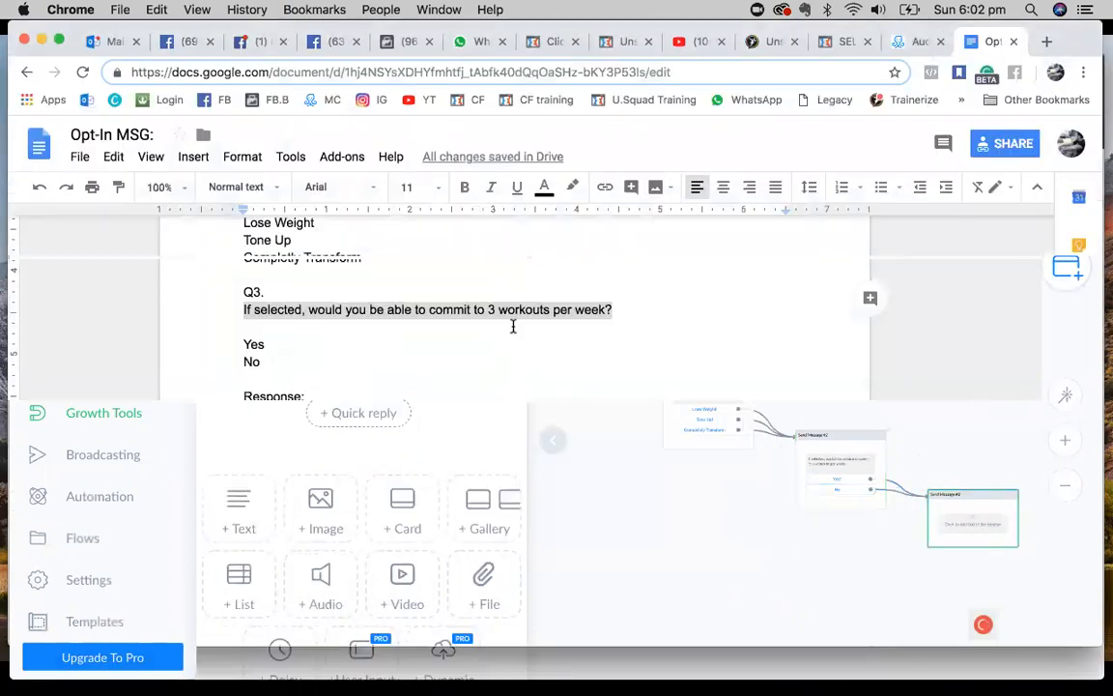
scroll(398, 320, down, 2)
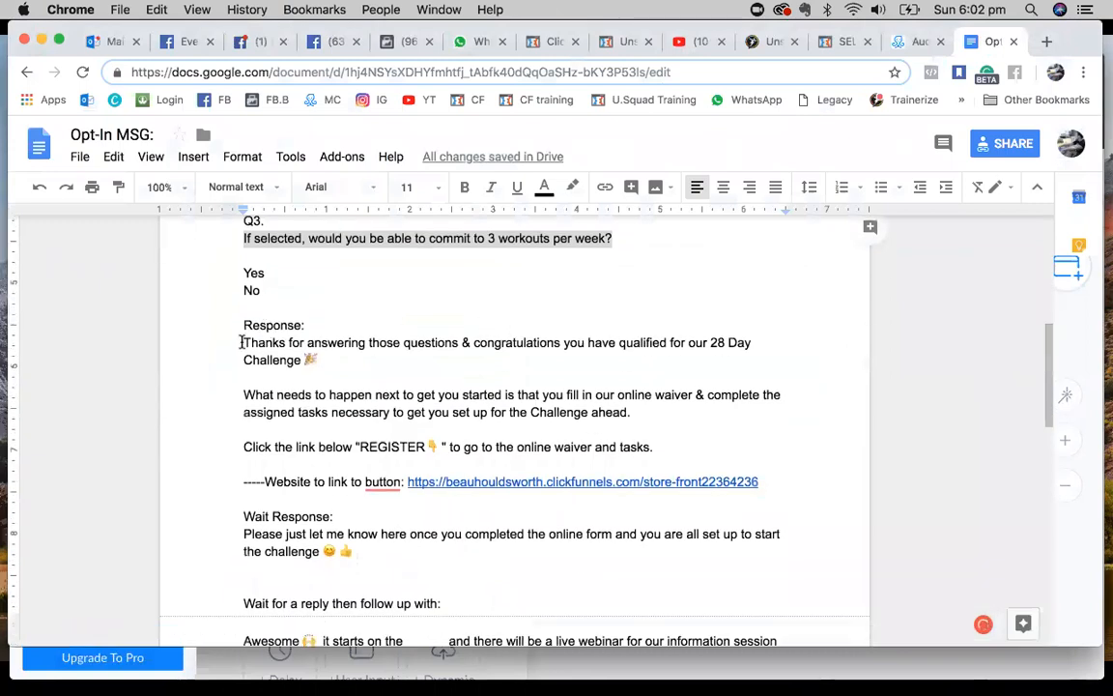
drag(242, 342, 623, 442)
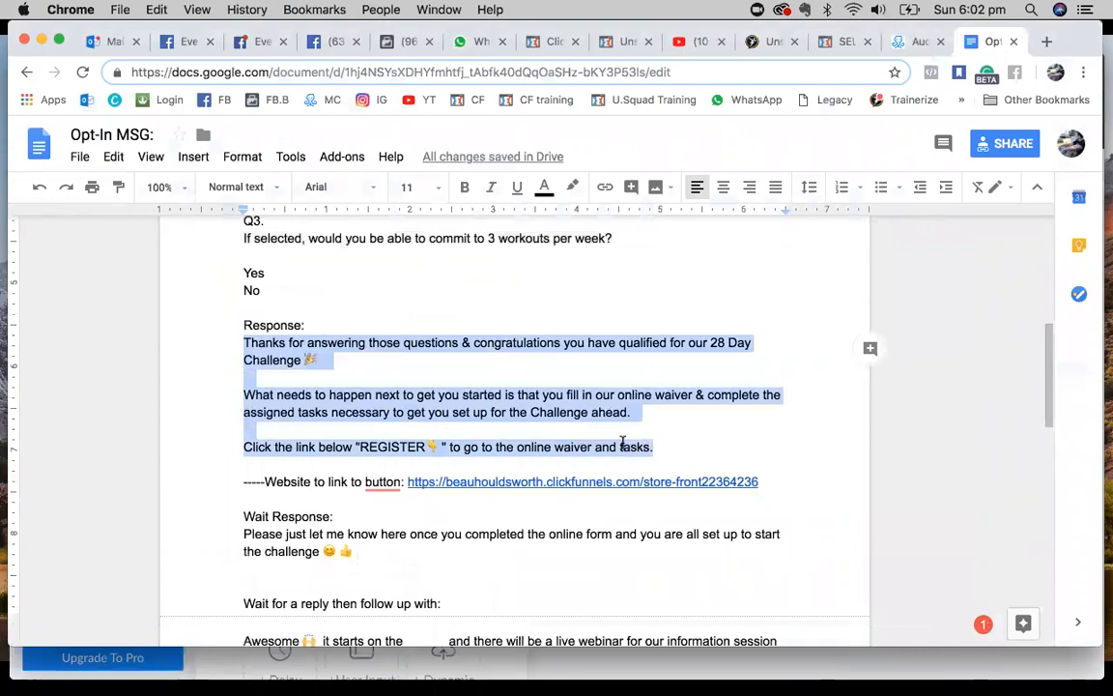
right_click(554, 343)
click(591, 313)
click(917, 41)
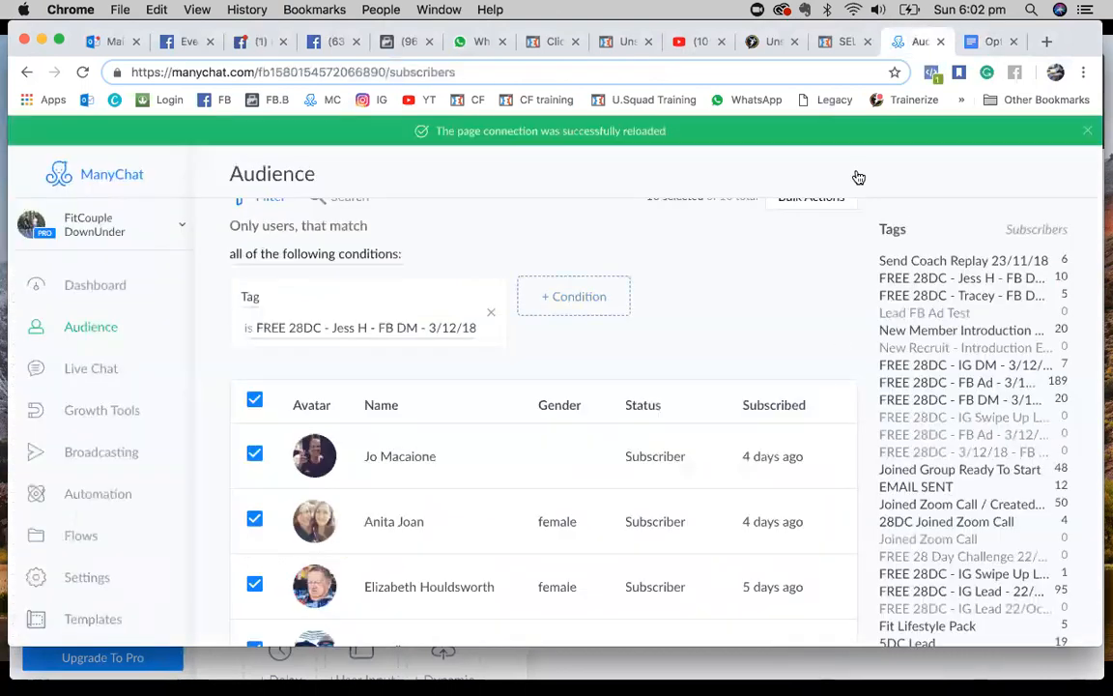
click(989, 41)
key(super+grave)
click(383, 327)
right_click(319, 304)
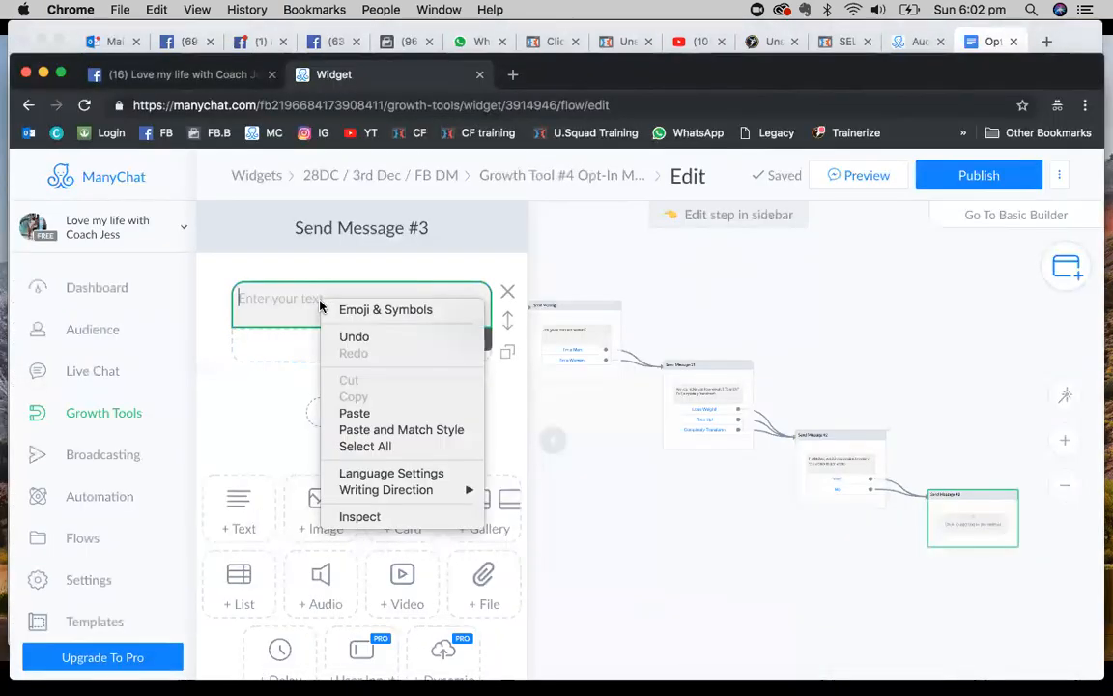
click(351, 412)
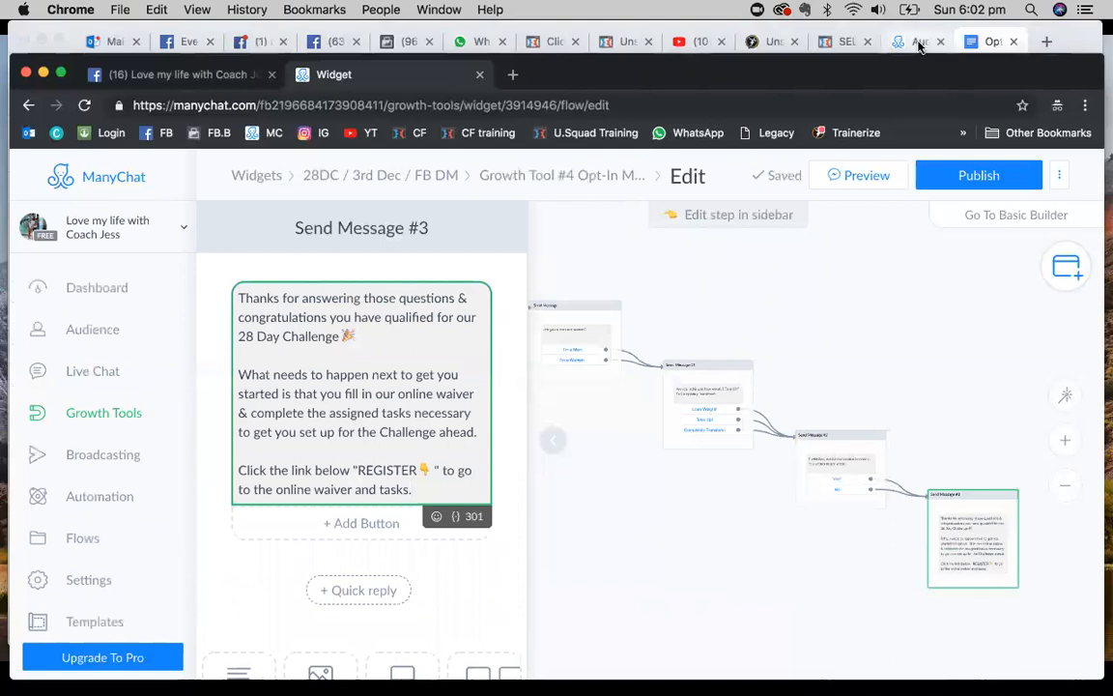
- In the FitCouple DownUnder account, open the first listed FREE 28DC FB DM growth tool's flow and examine its final message's image, text and button
click(918, 41)
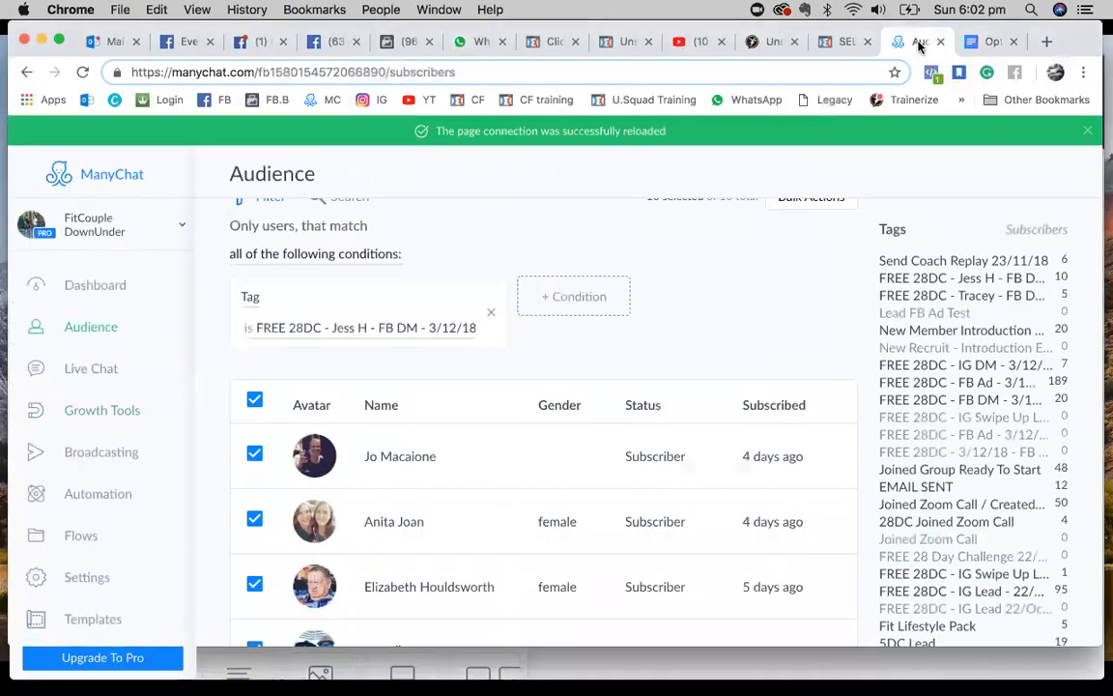
click(97, 411)
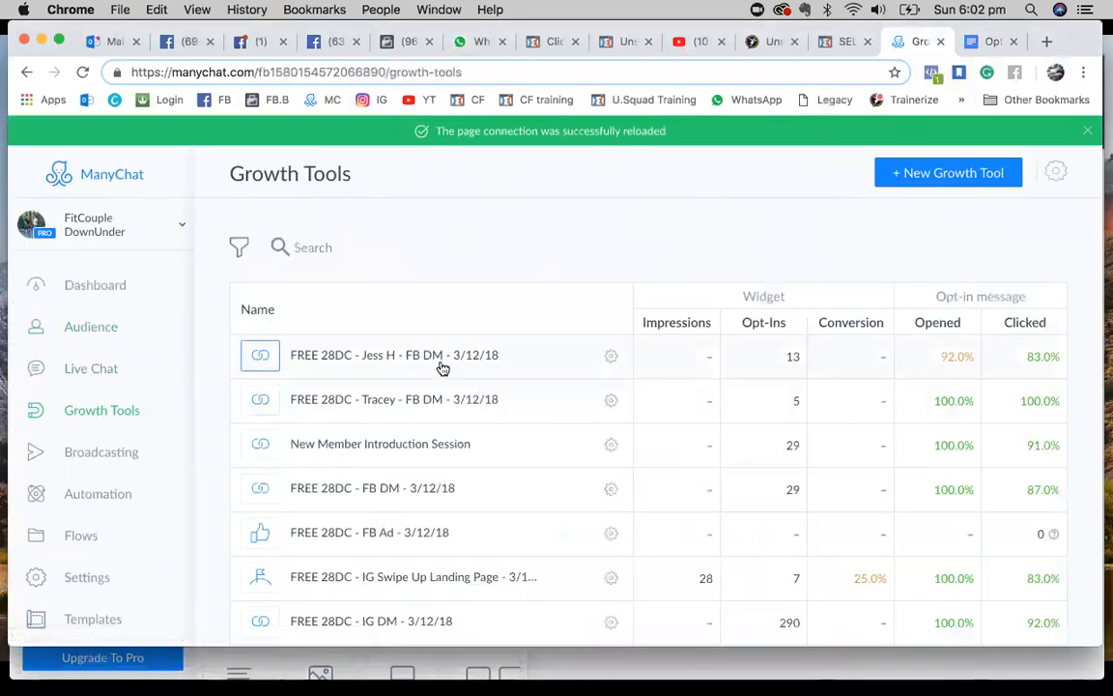
click(442, 368)
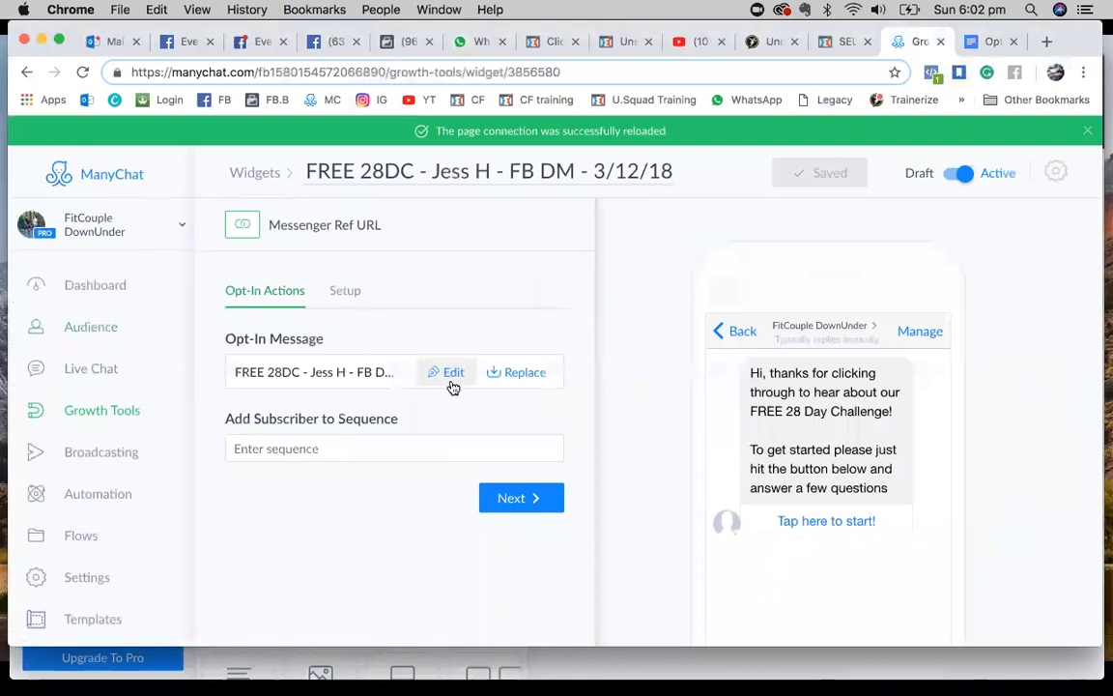
click(450, 383)
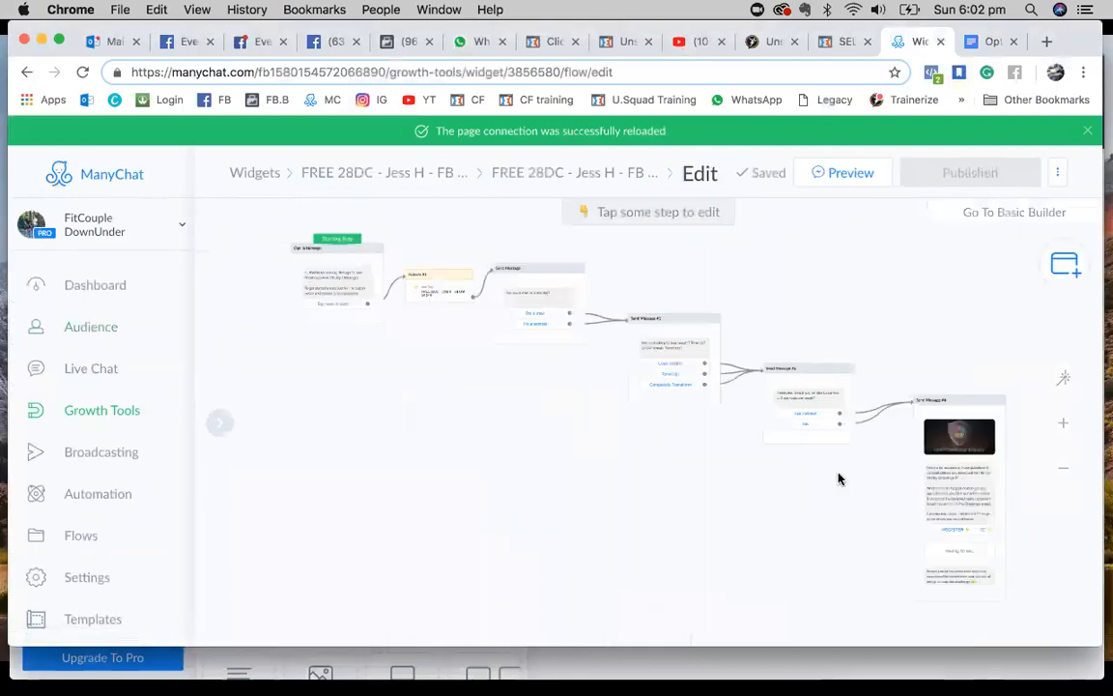
click(957, 463)
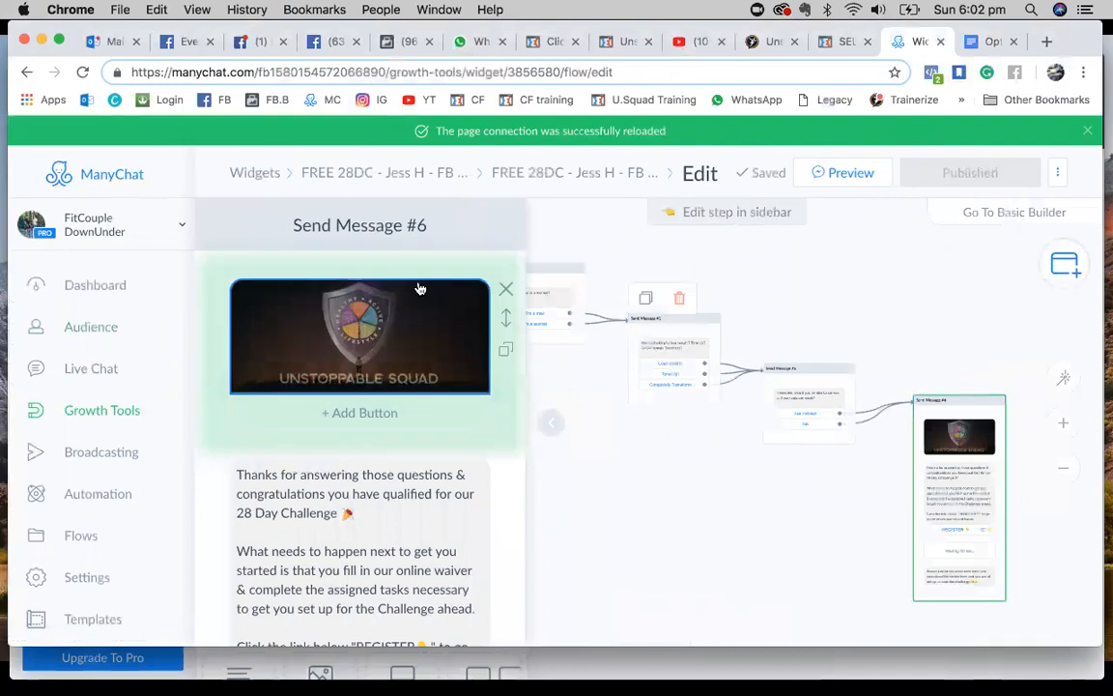
scroll(374, 442, down, 3)
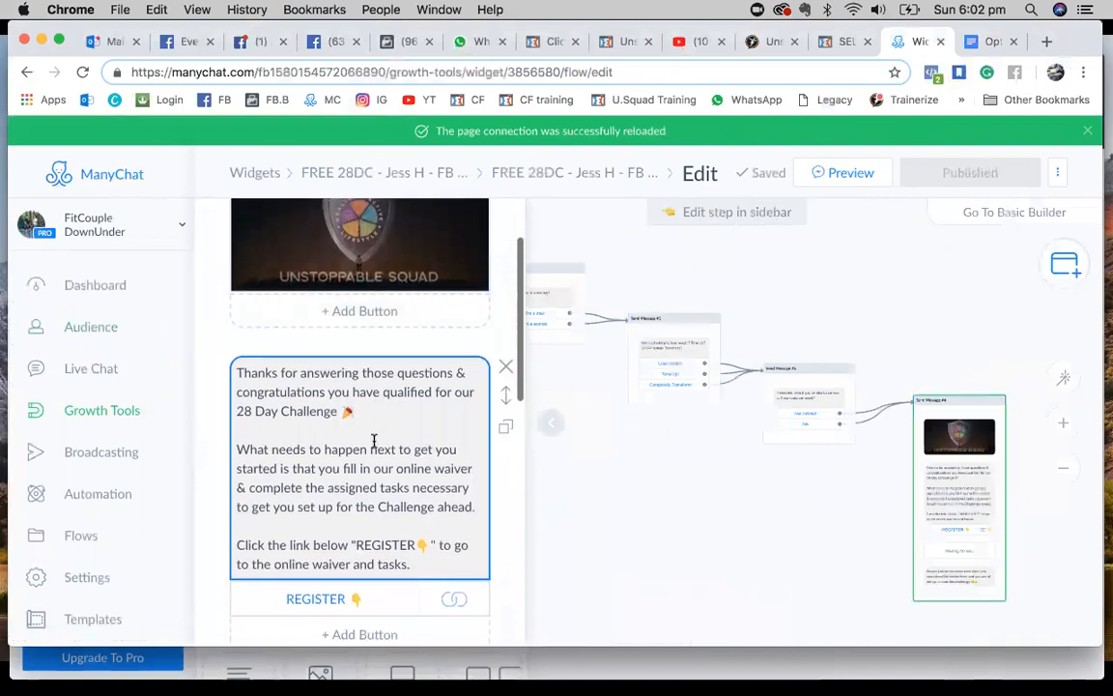
scroll(374, 442, down, 2)
scroll(373, 443, up, 5)
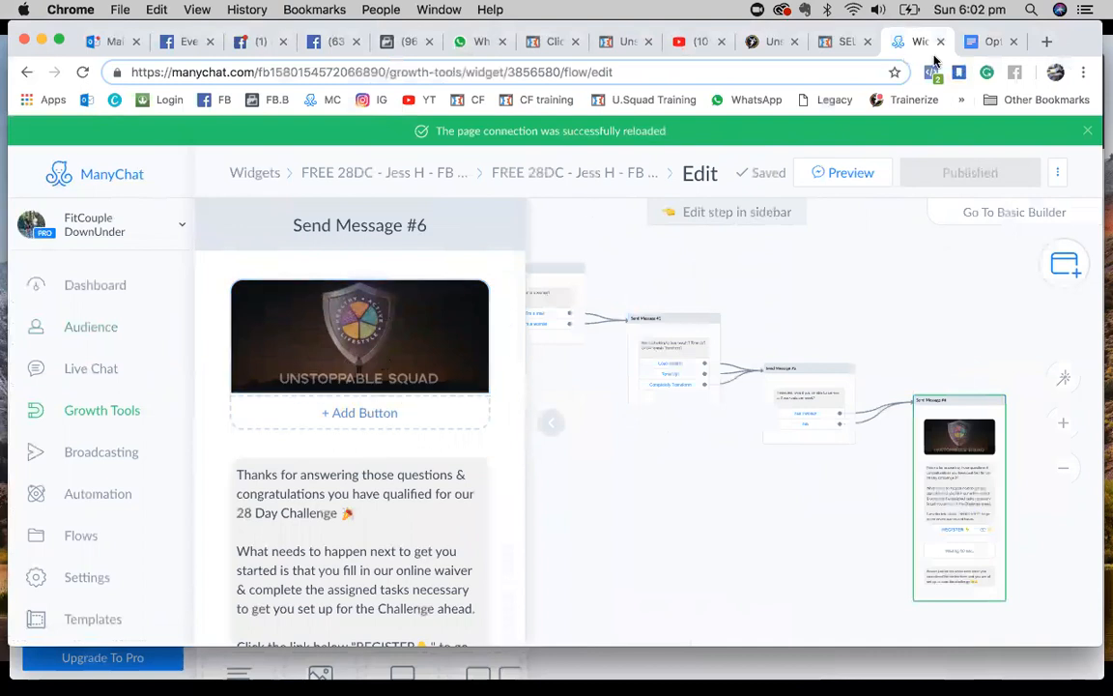
mouse_move(744, 688)
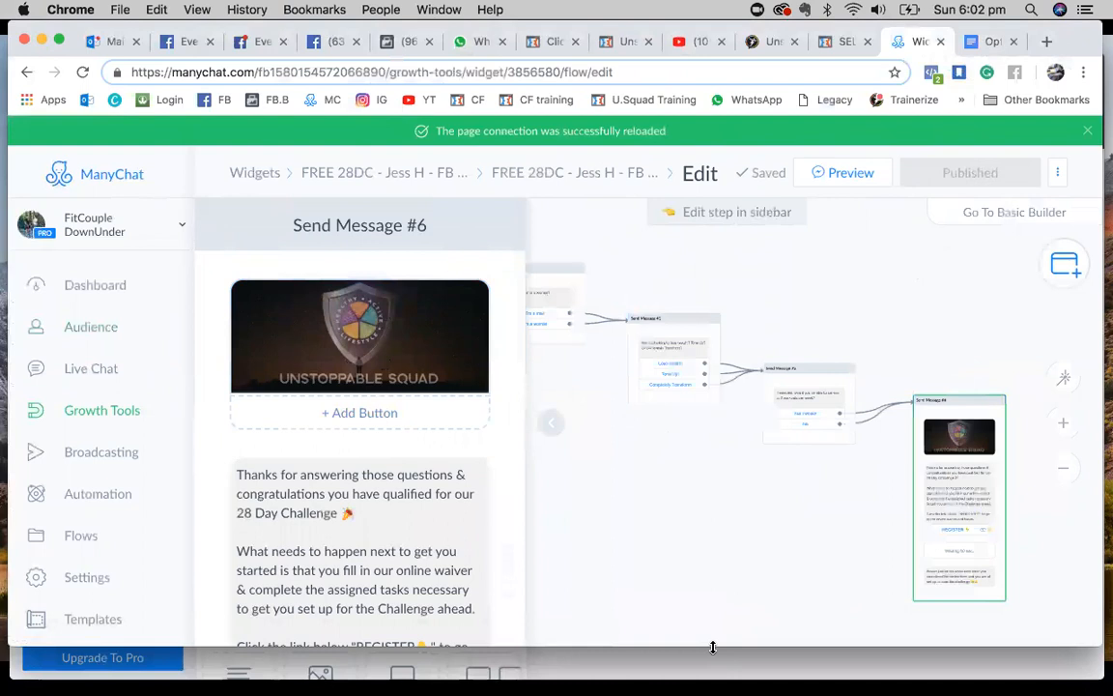
- Back in the Growth Tool #4 flow, try to add an image to the Response message from the Downloads folder
click(615, 668)
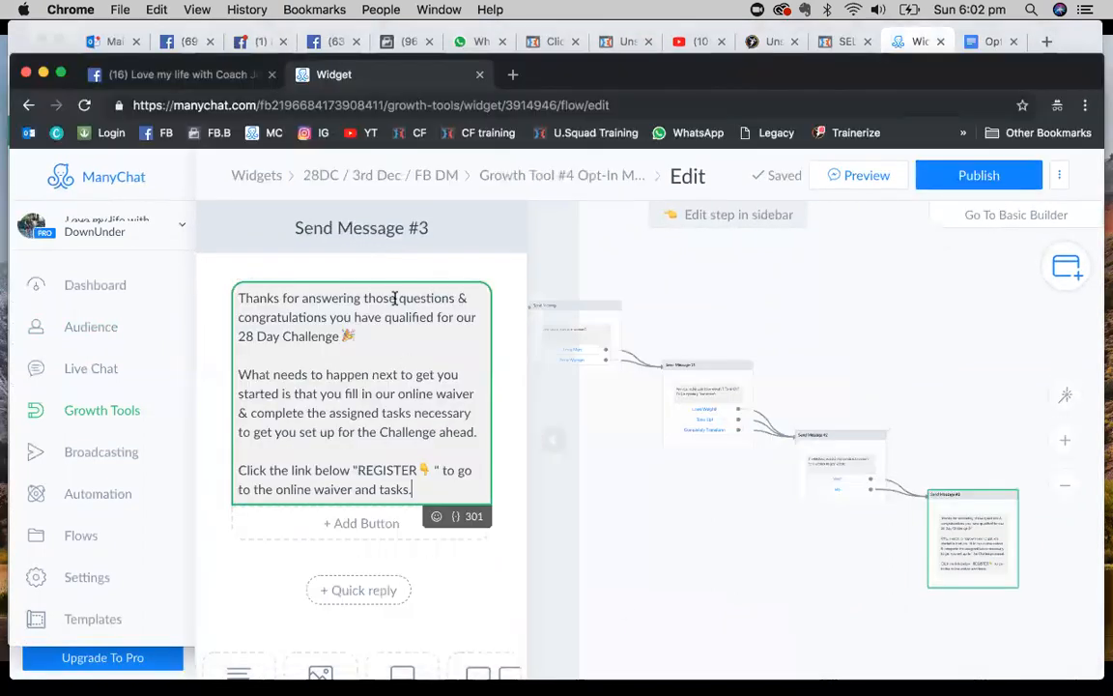
scroll(402, 528, down, 4)
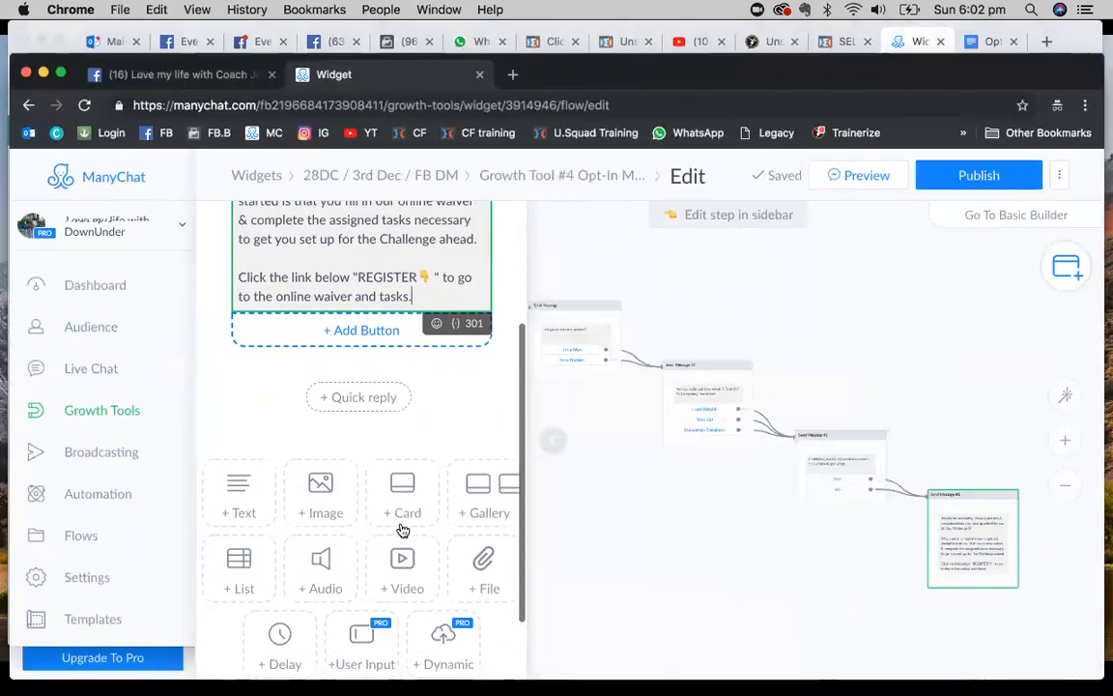
click(322, 486)
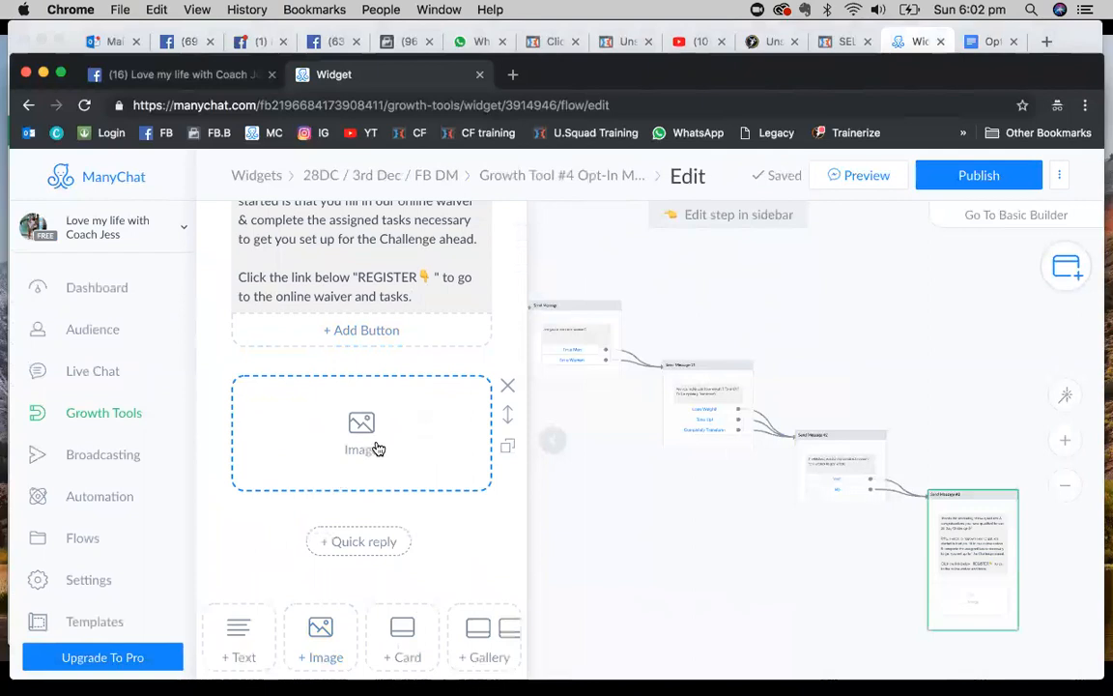
click(377, 449)
scroll(557, 306, down, 3)
scroll(557, 306, down, 10)
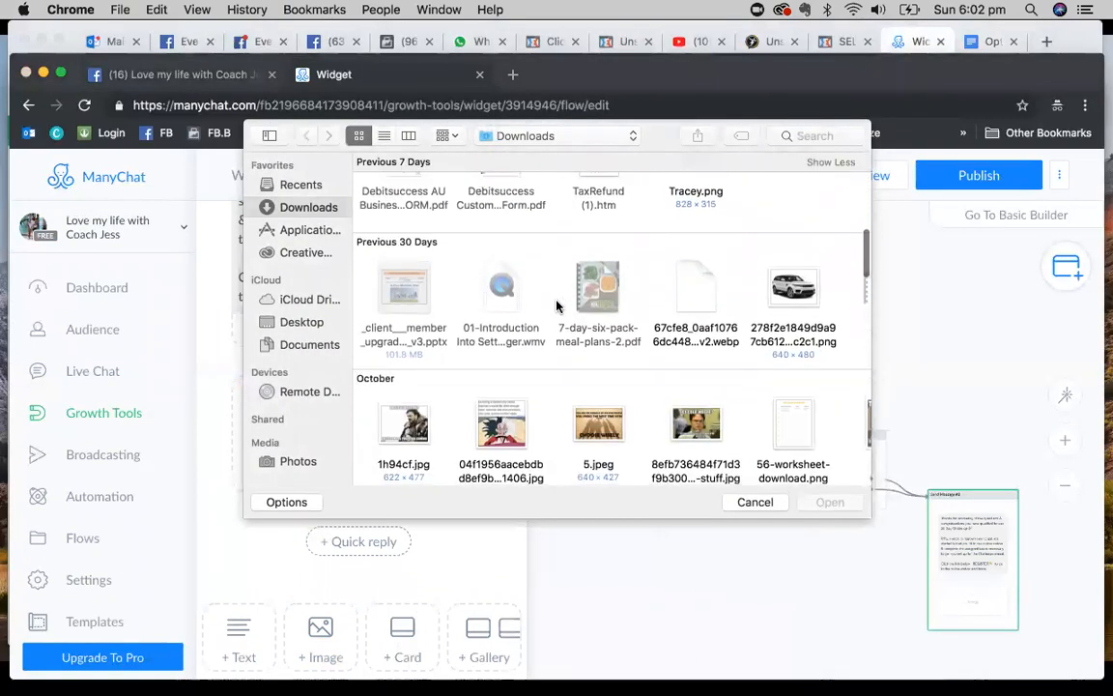
scroll(557, 307, down, 5)
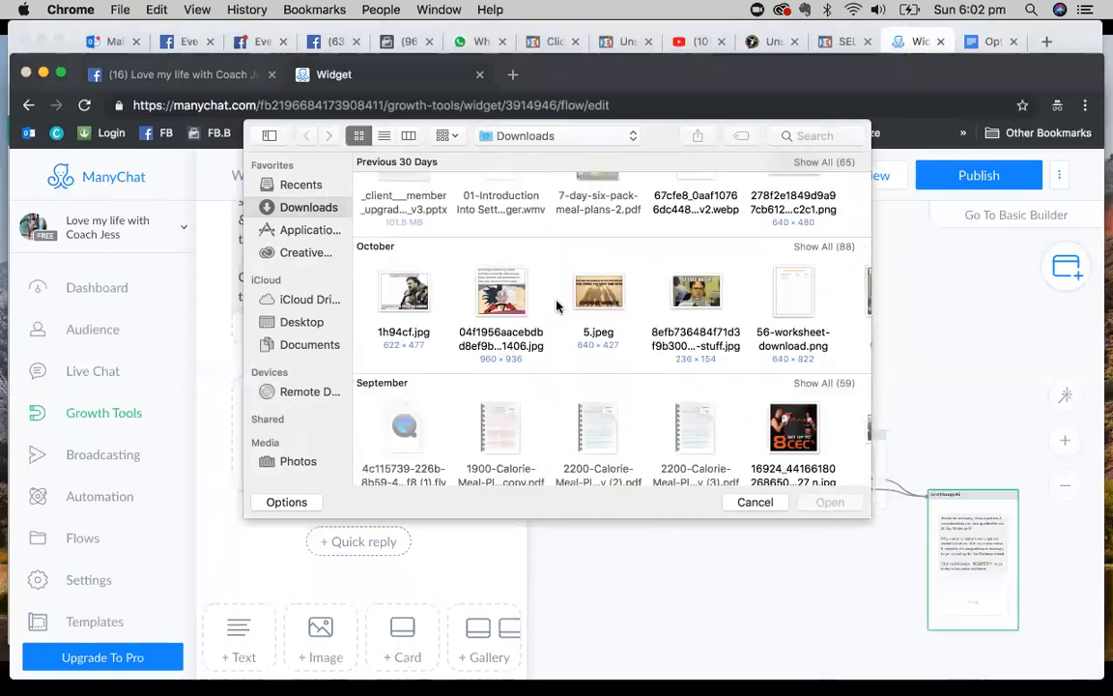
scroll(561, 318, down, 3)
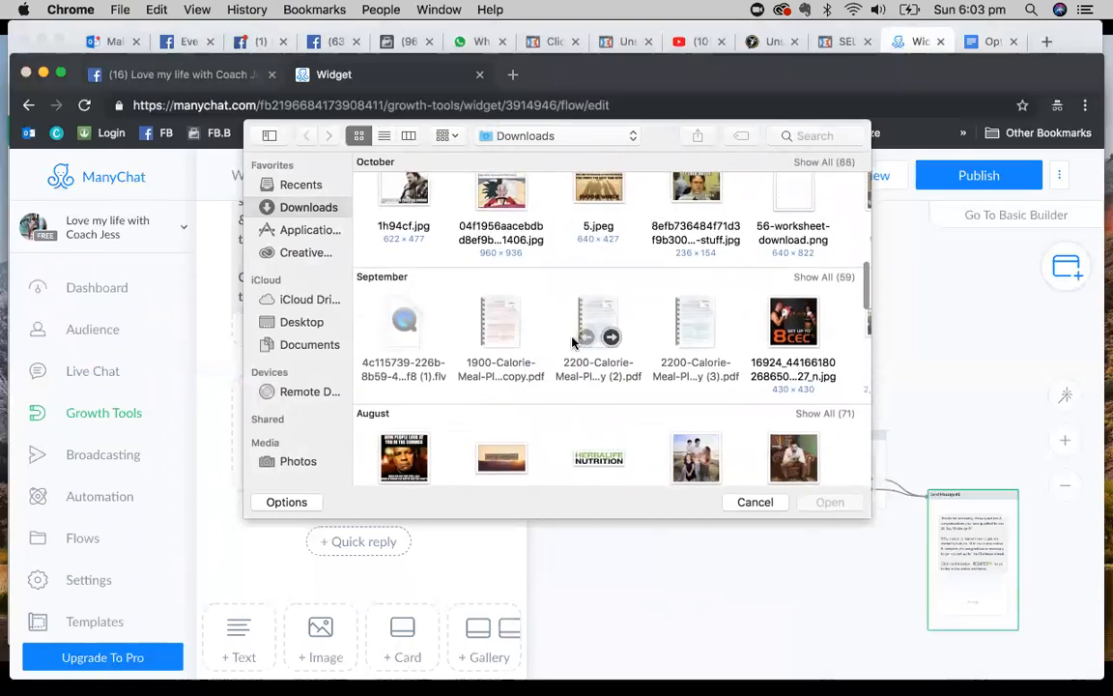
scroll(572, 342, down, 8)
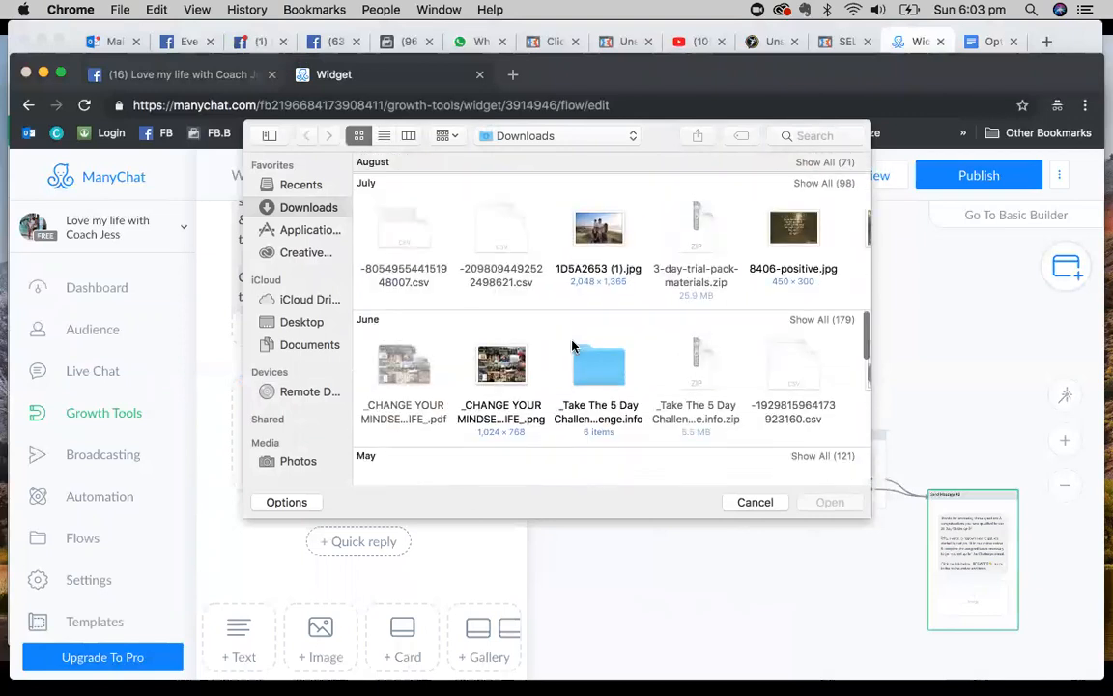
scroll(572, 346, up, 15)
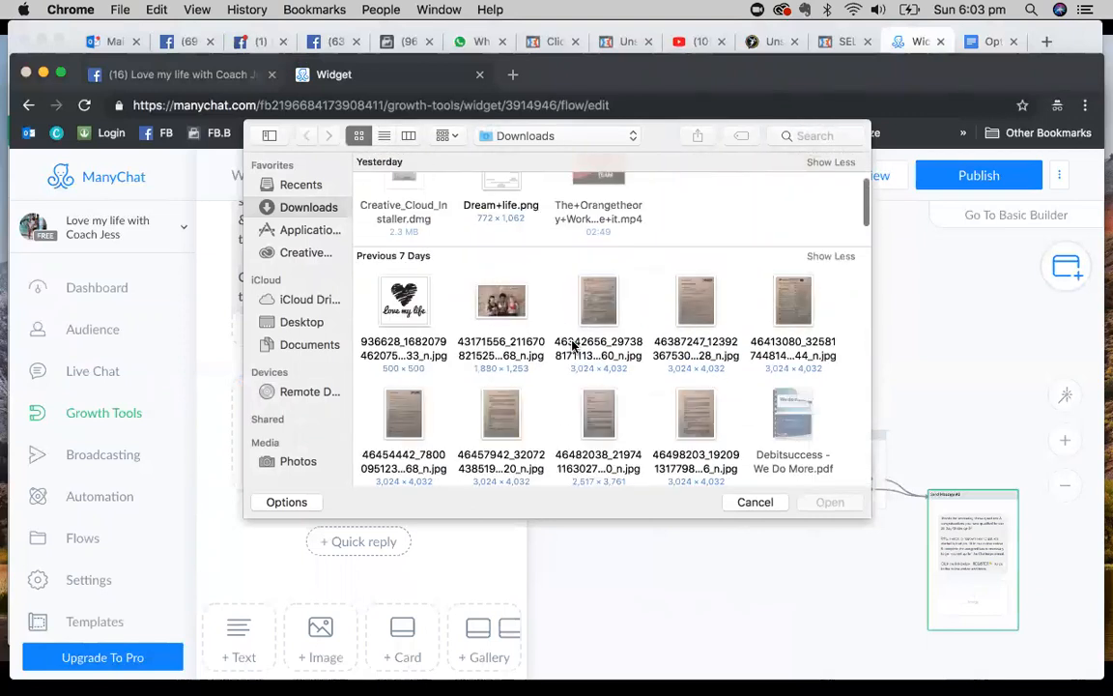
scroll(572, 346, up, 4)
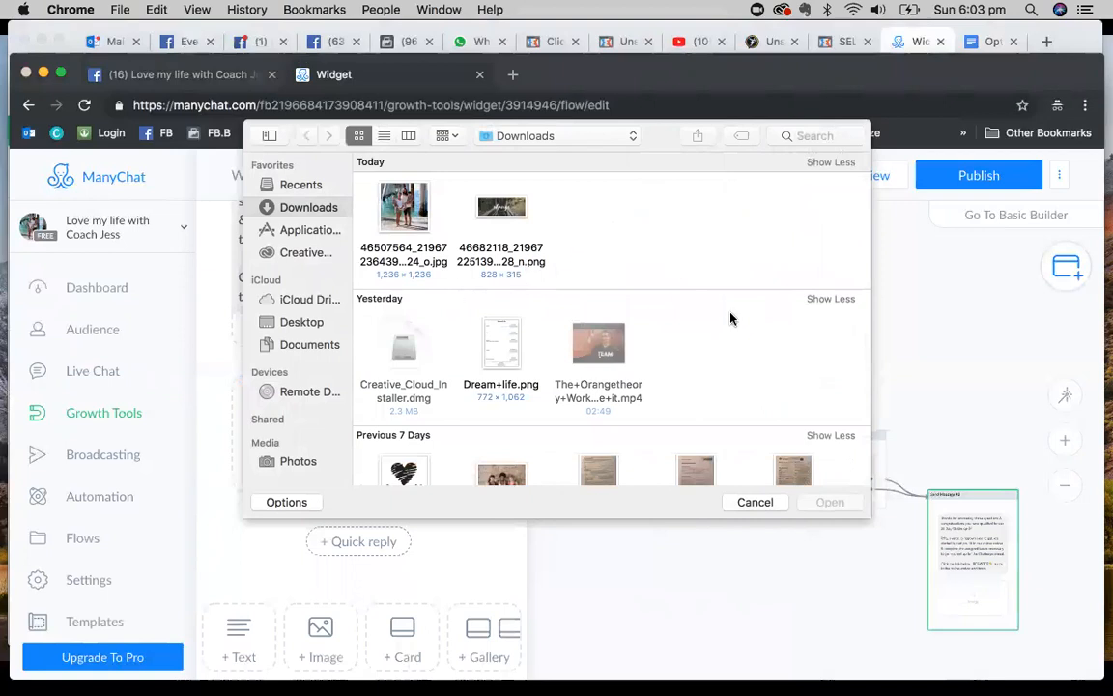
click(754, 502)
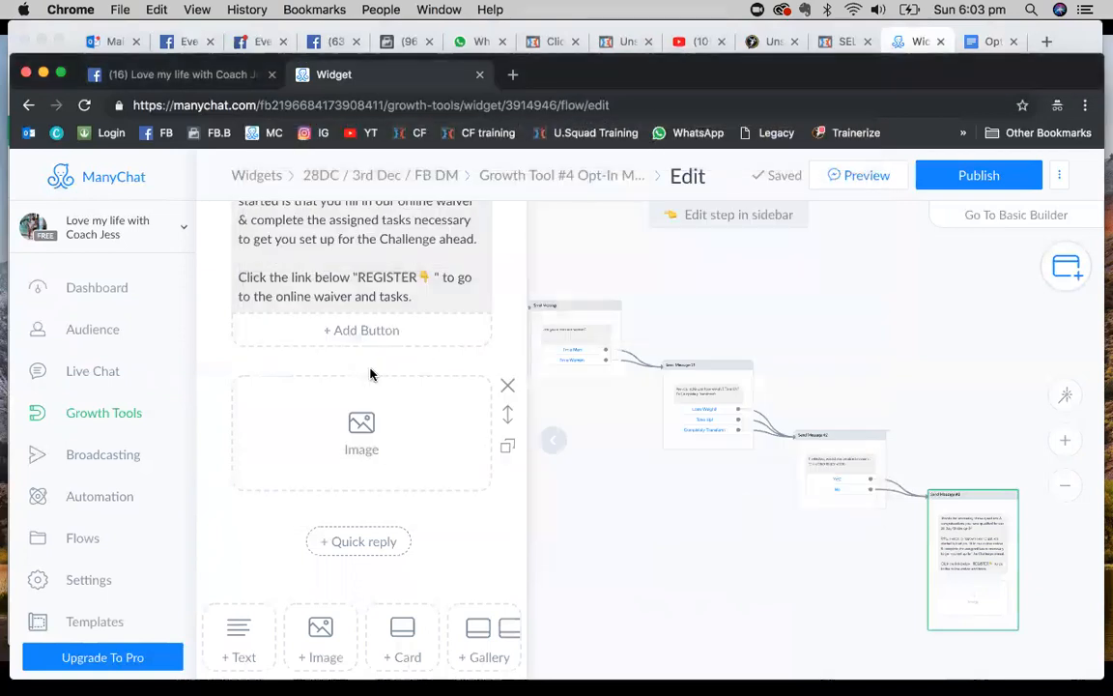
click(509, 387)
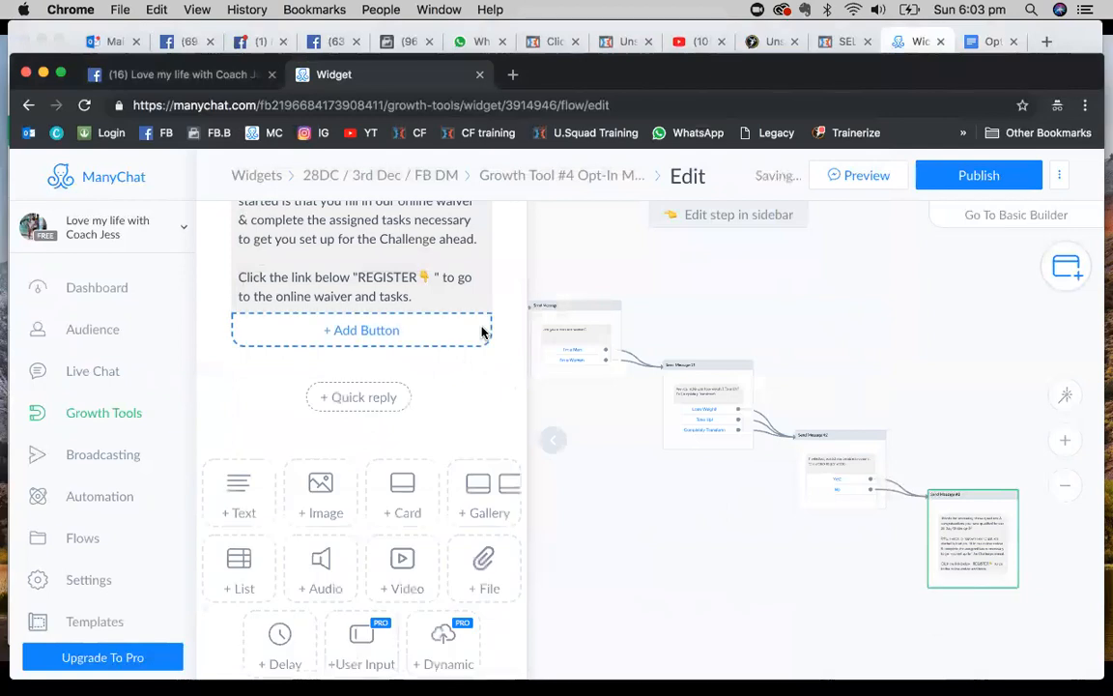
- Add an empty image block to the Response message, move it above the text, and delete it
click(319, 497)
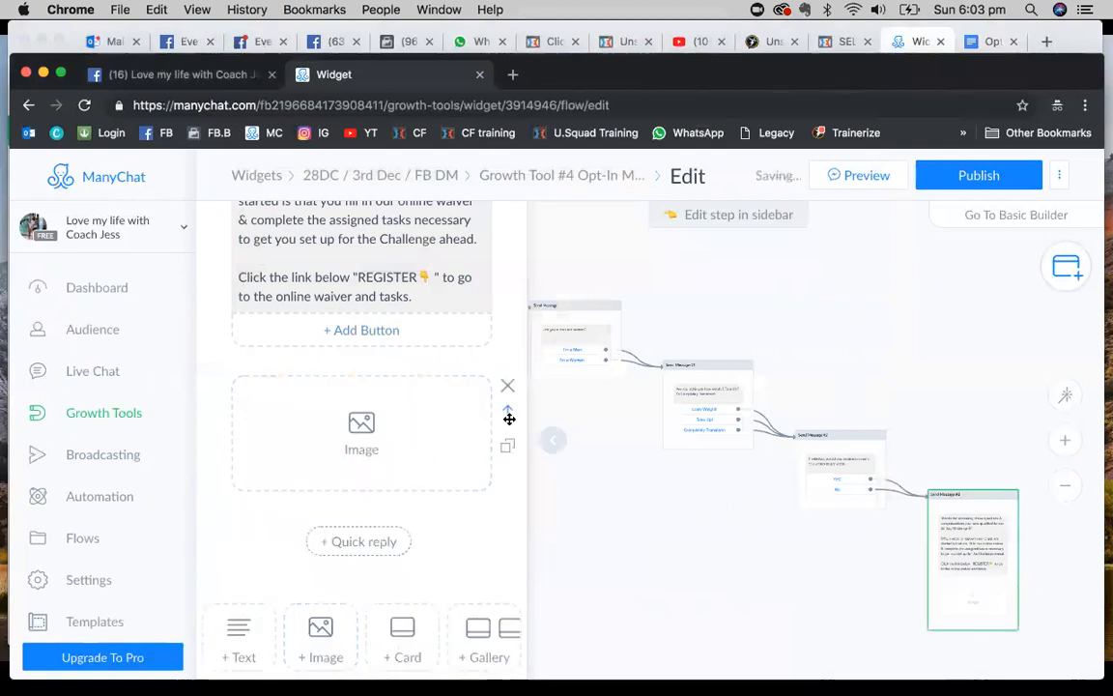
drag(509, 415, 489, 240)
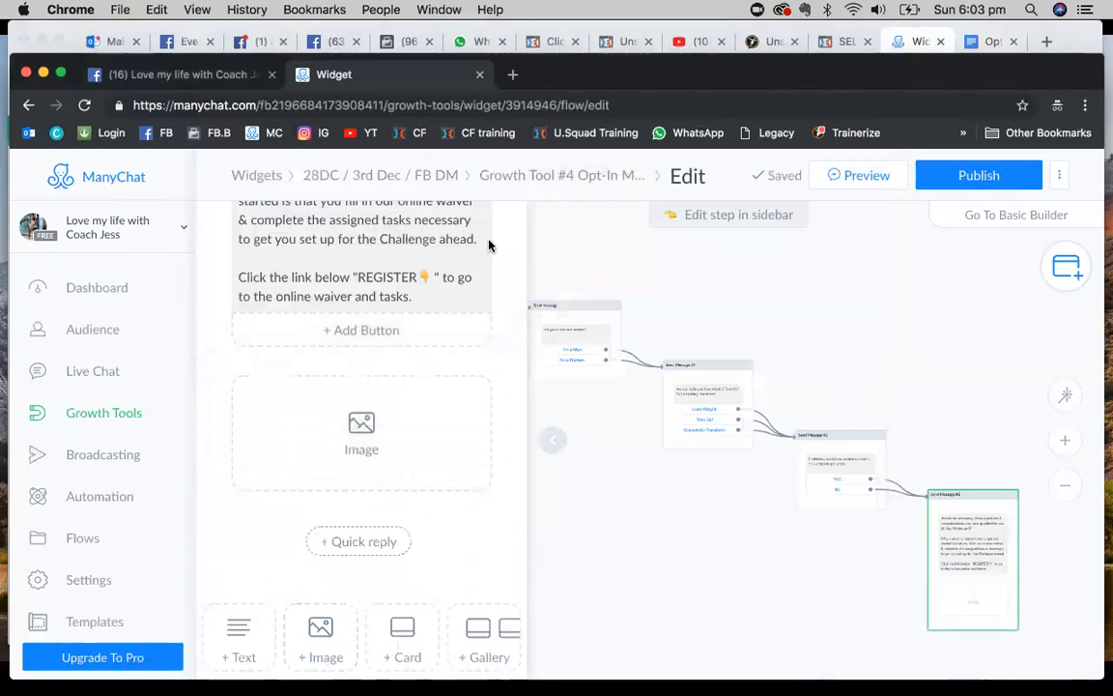
scroll(503, 241, up, 3)
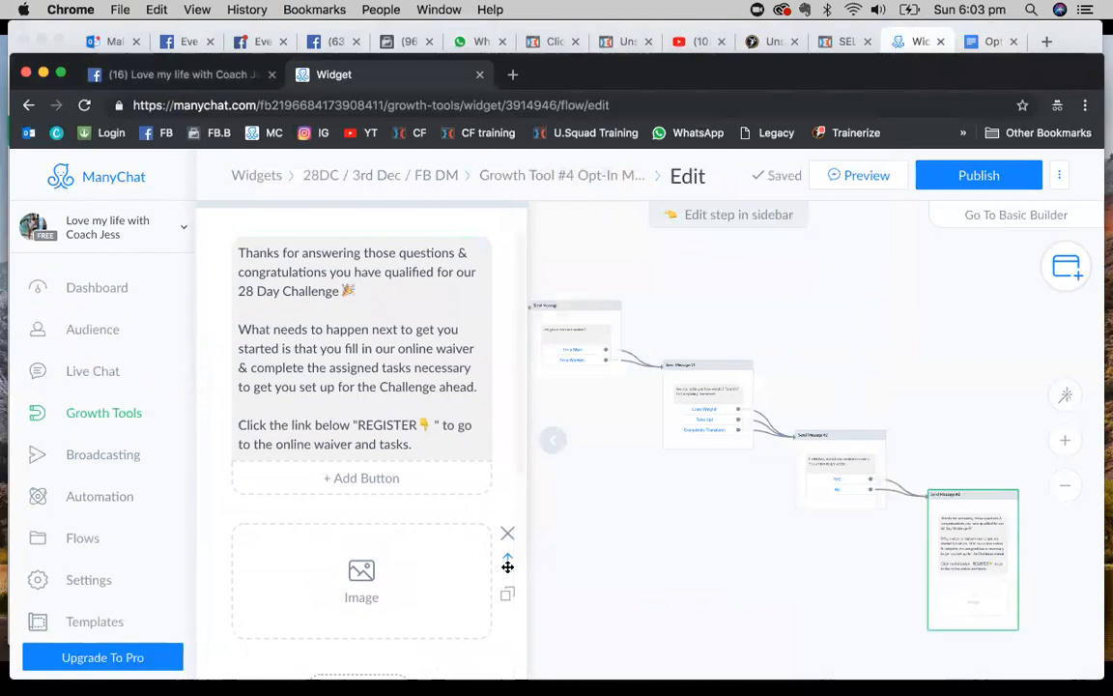
drag(507, 562, 489, 254)
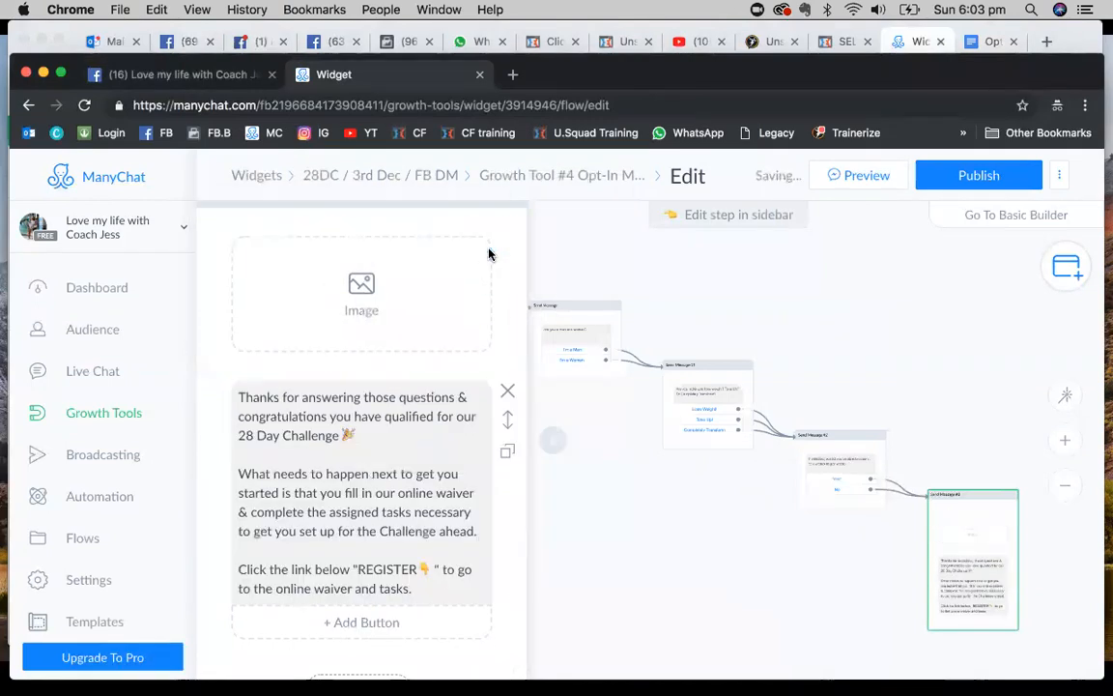
click(509, 246)
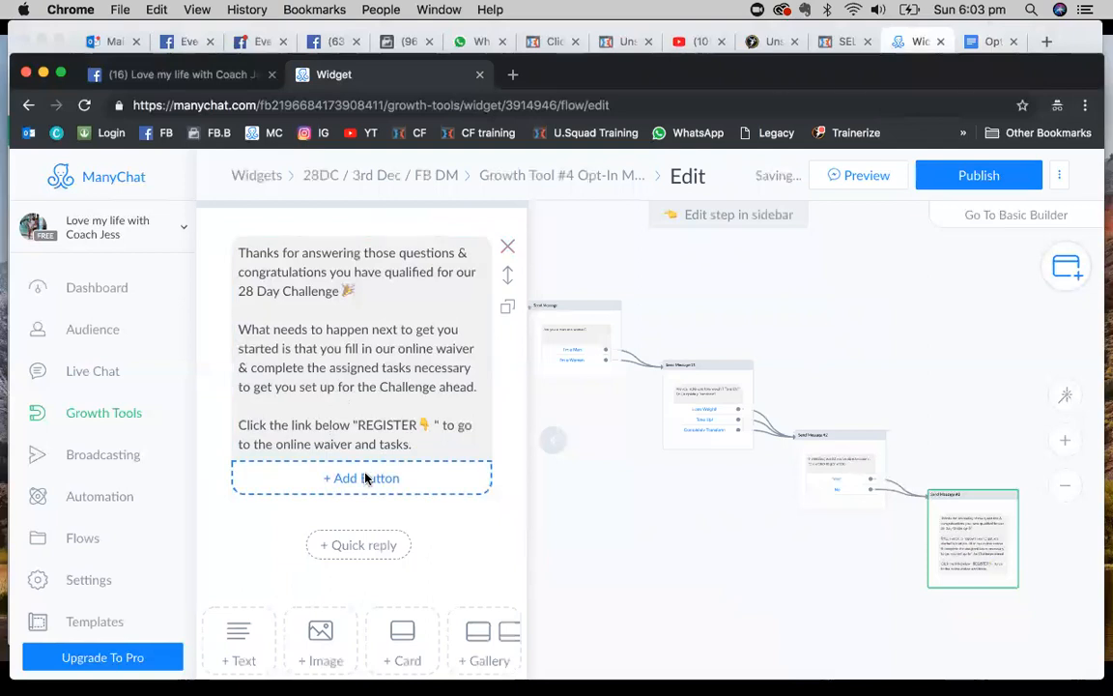
- Add a button to the Response message and copy the button's website link from the Opt-In MSG document
click(365, 478)
click(890, 42)
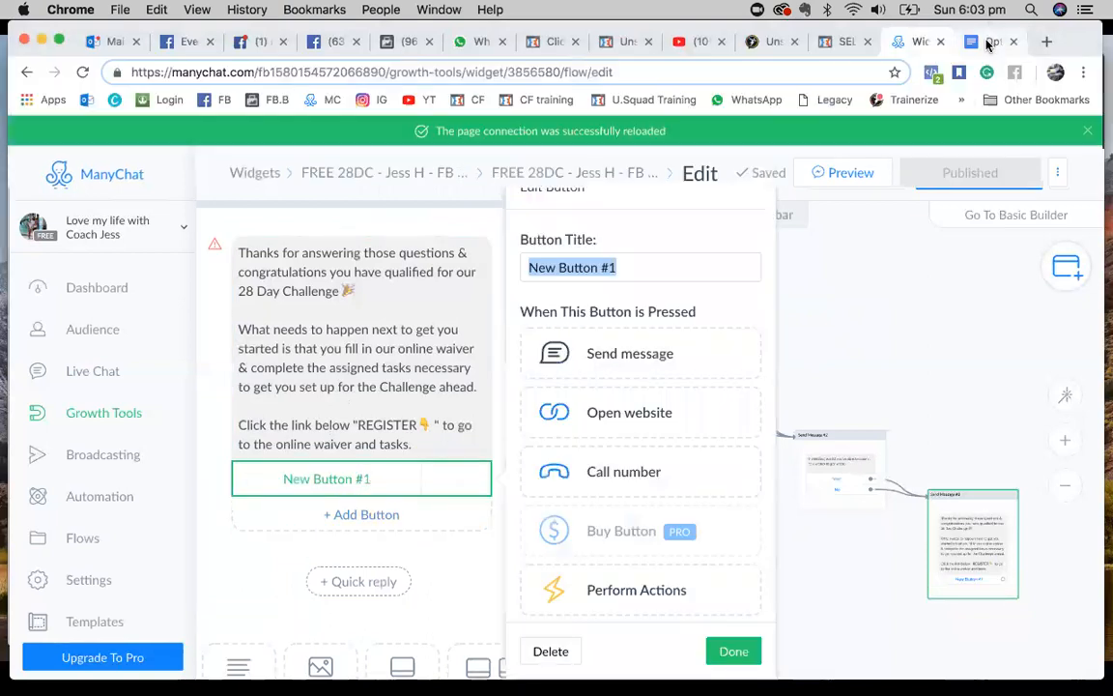
click(987, 42)
click(614, 375)
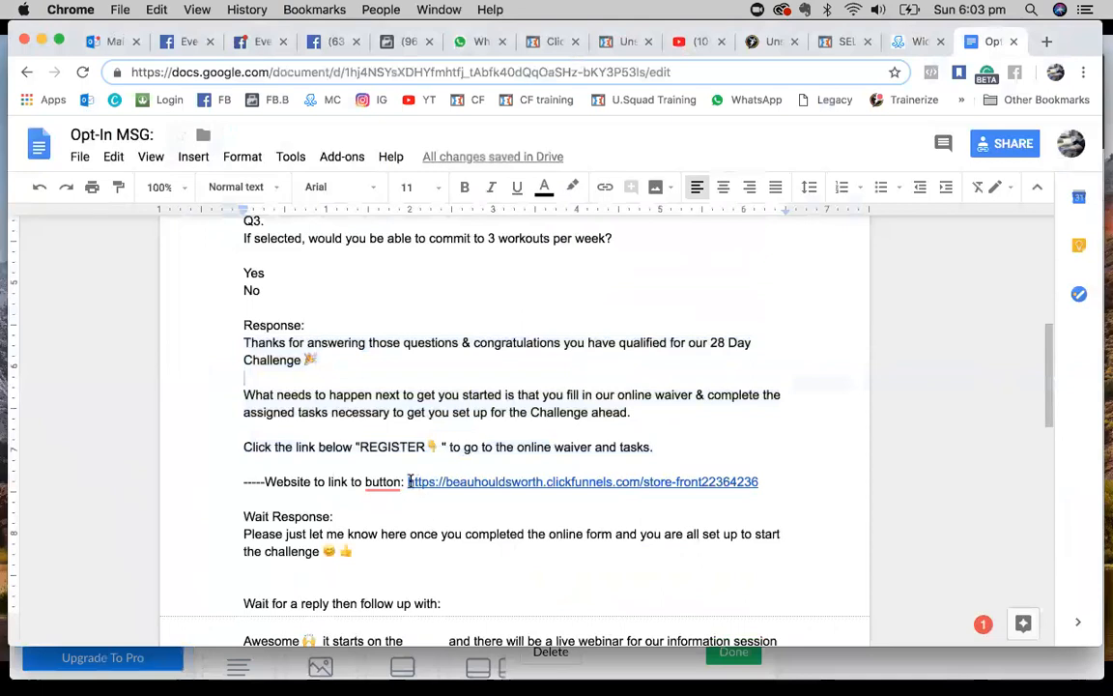
drag(405, 481, 757, 477)
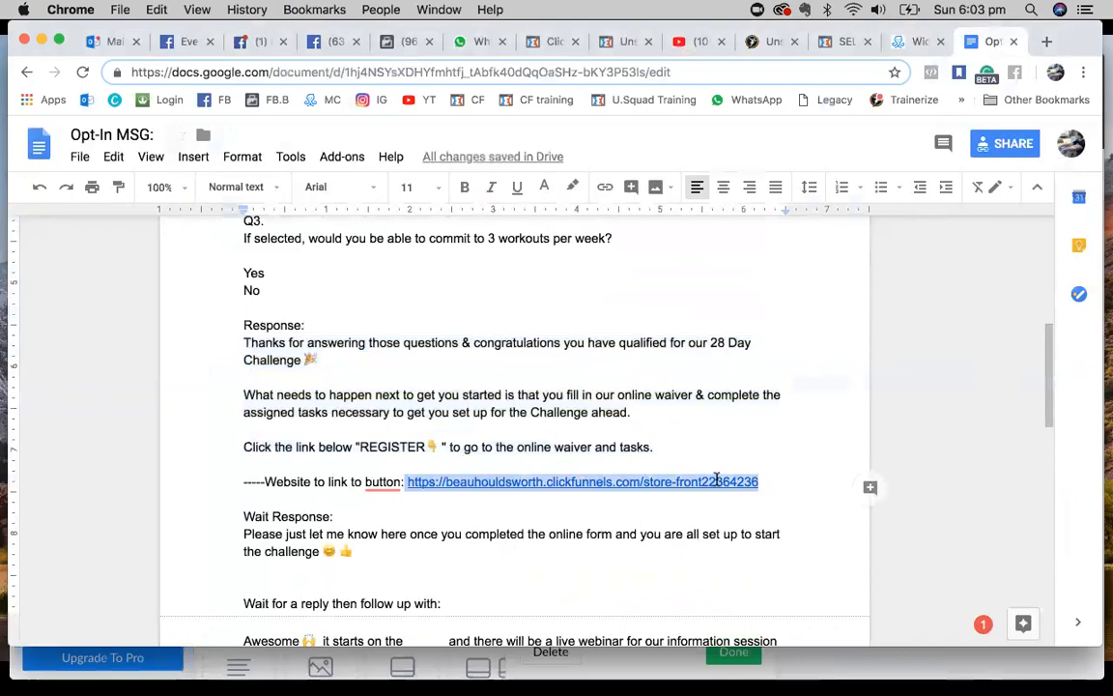
right_click(716, 478)
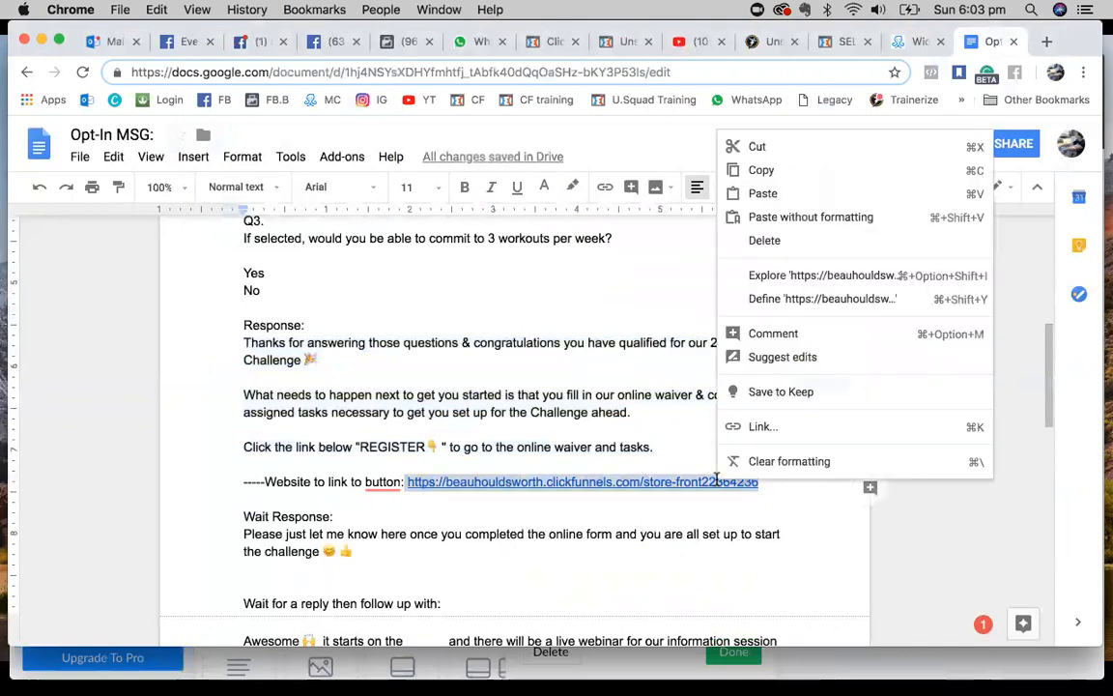
click(787, 170)
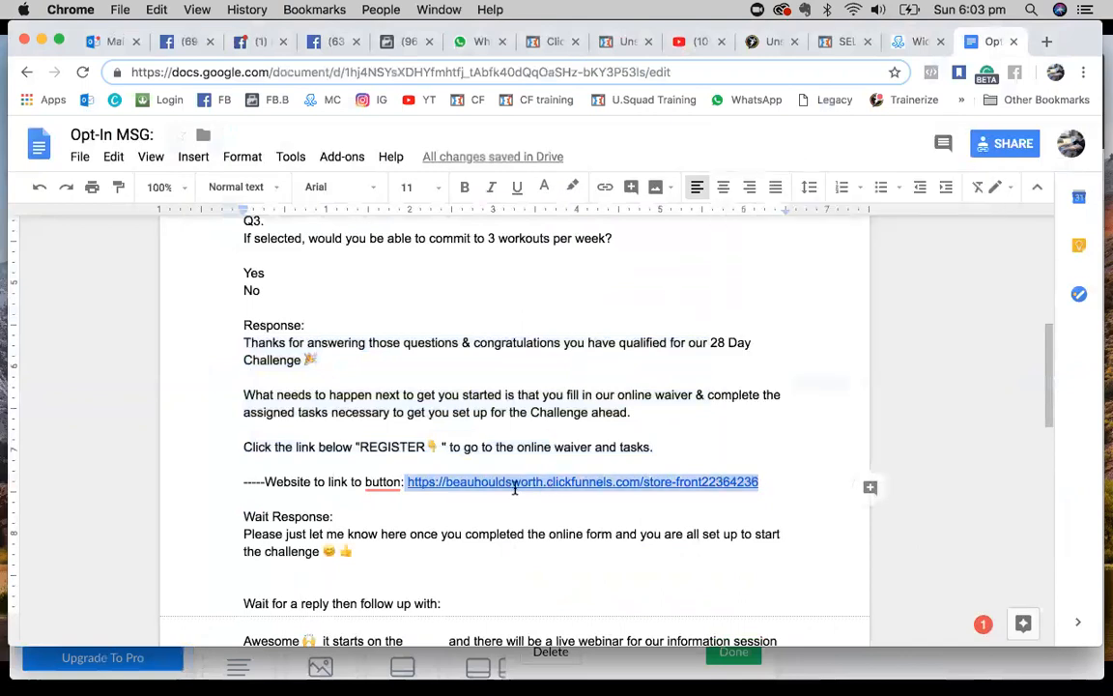
- Back in the Growth Tool #4 flow, title the new button "REGISTER 👇", including the pointing-down emoji
click(818, 666)
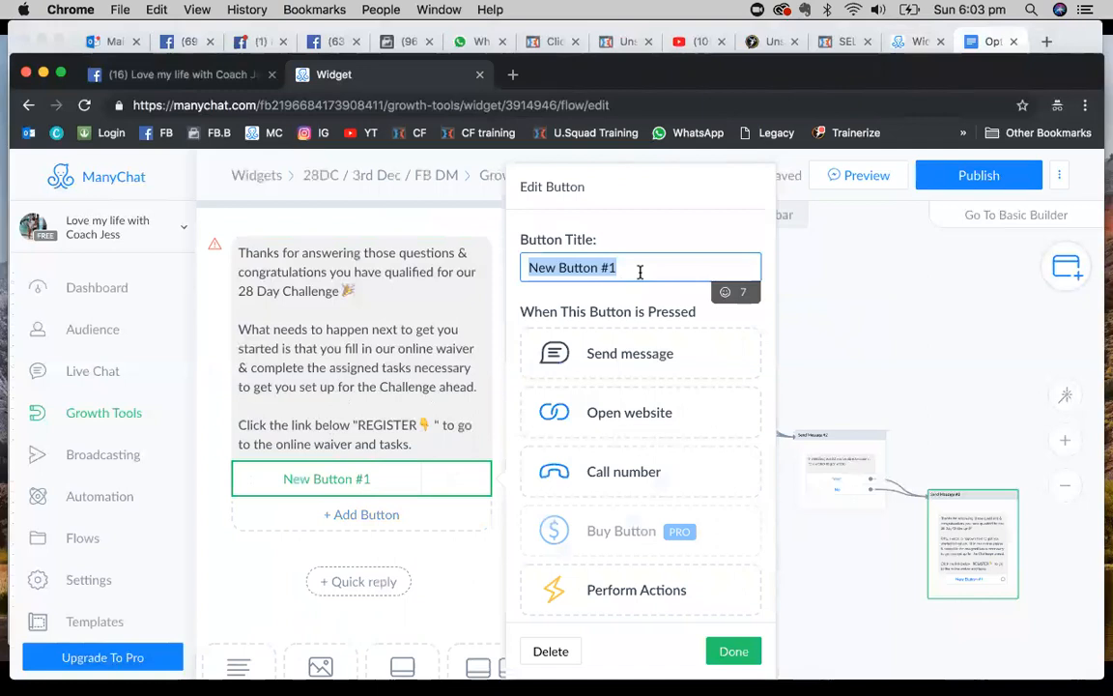
text(REG)
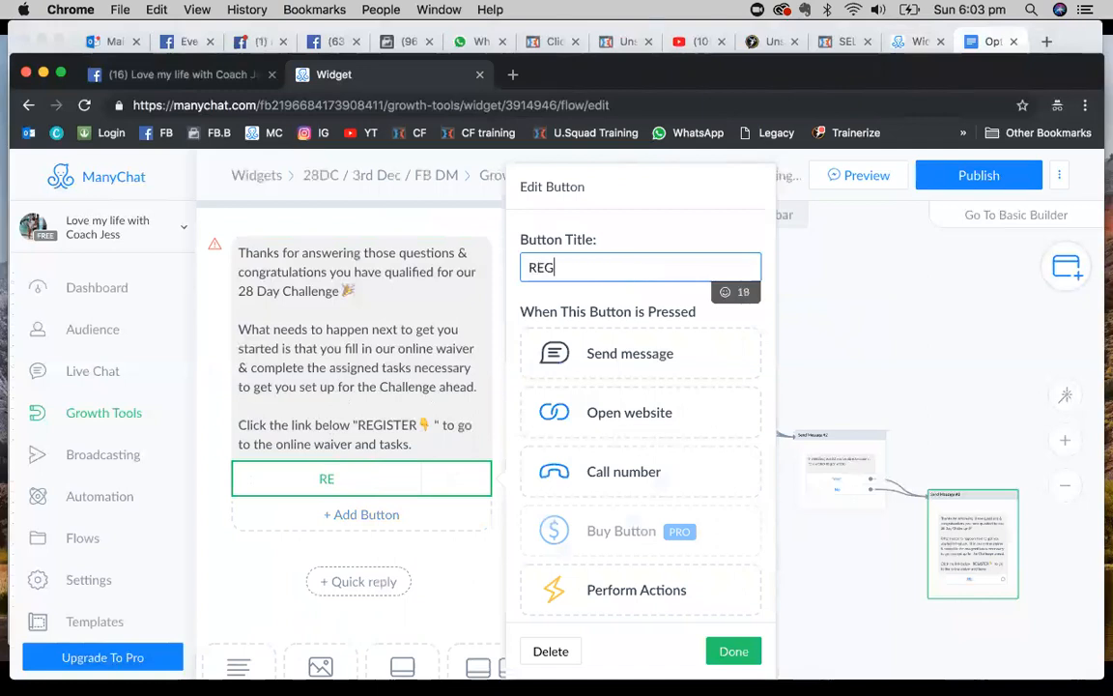
text(ISTER)
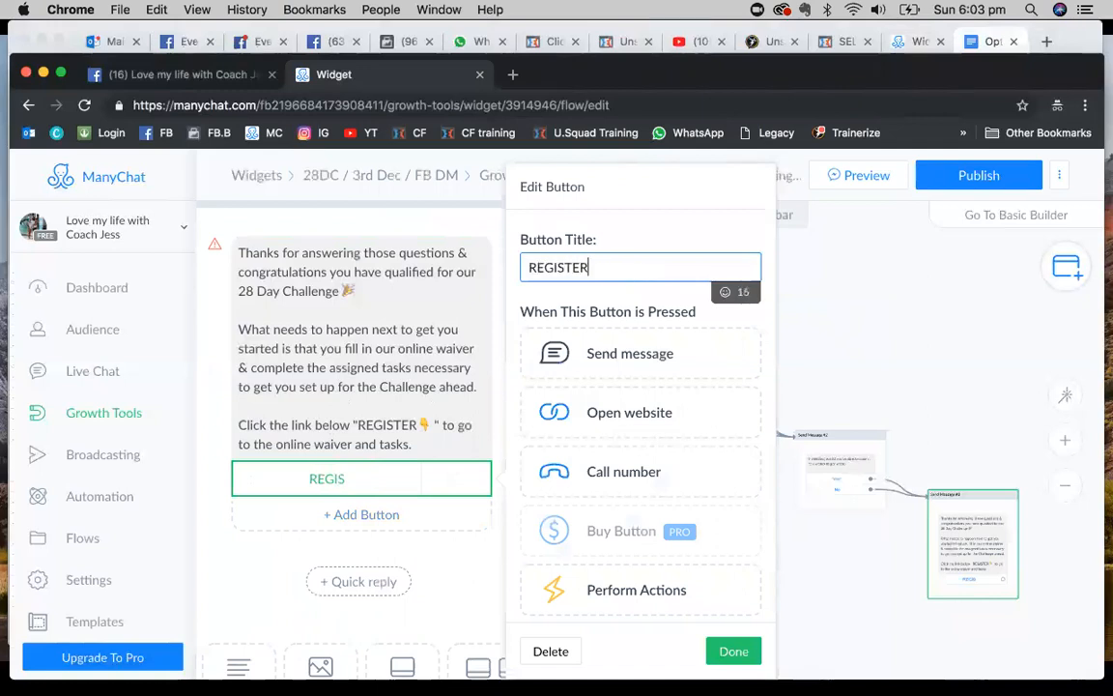
click(724, 293)
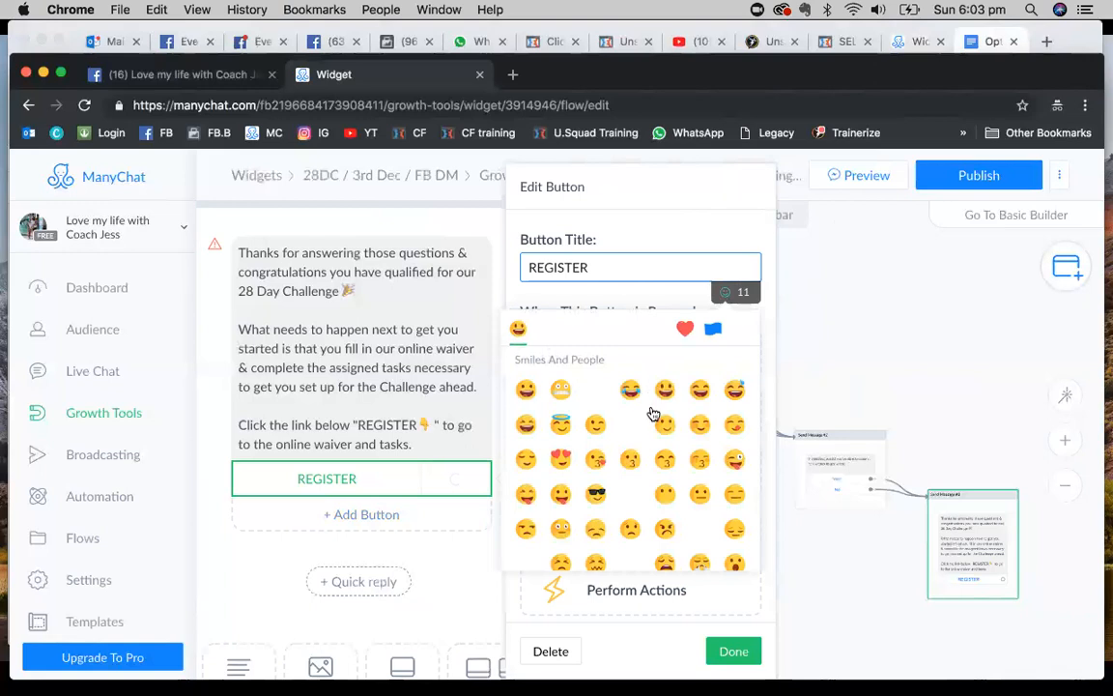
scroll(651, 430, down, 5)
scroll(652, 437, down, 3)
click(733, 427)
click(666, 236)
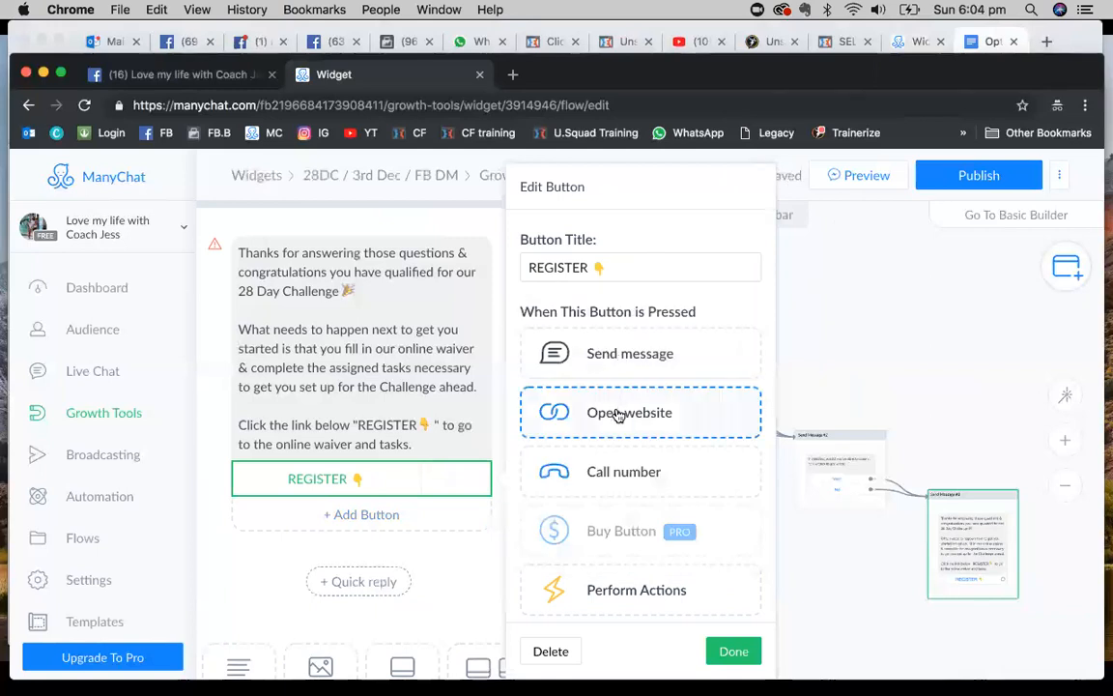
- Make the REGISTER button open a website, using the link copied from the script as its address
click(618, 414)
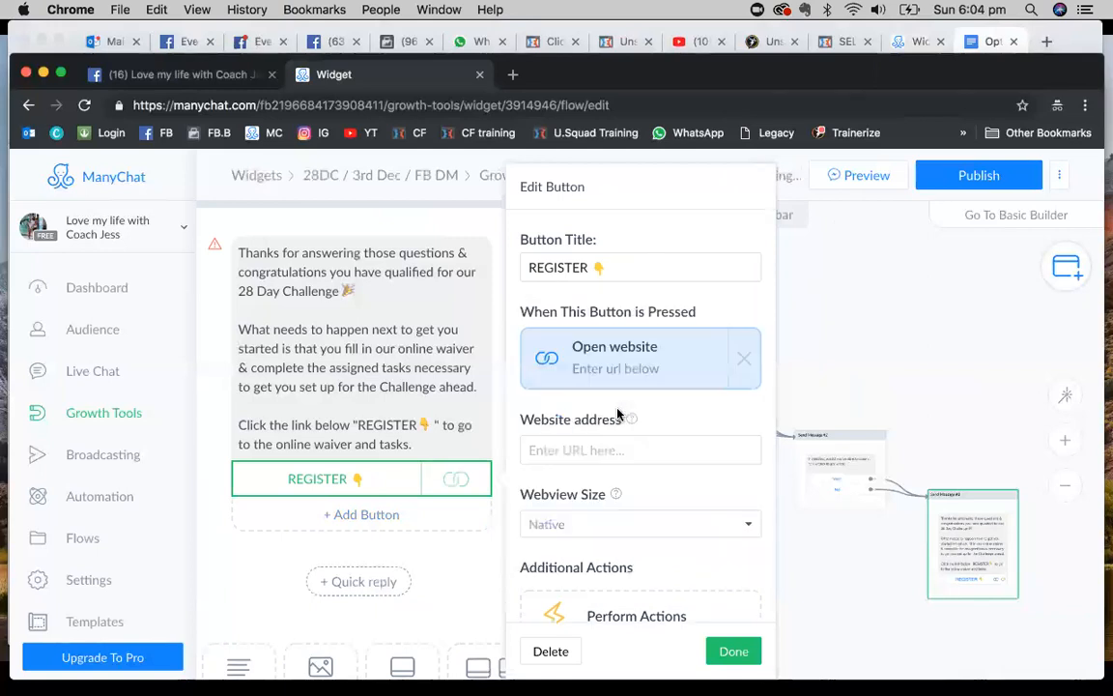
click(569, 448)
right_click(568, 452)
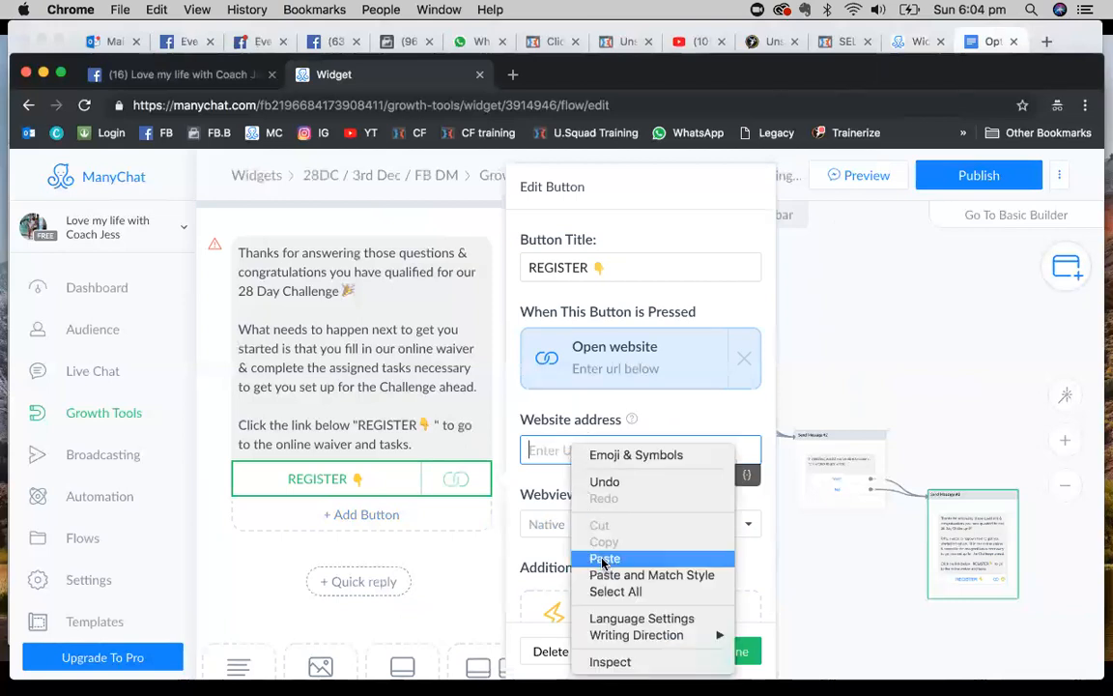
click(604, 557)
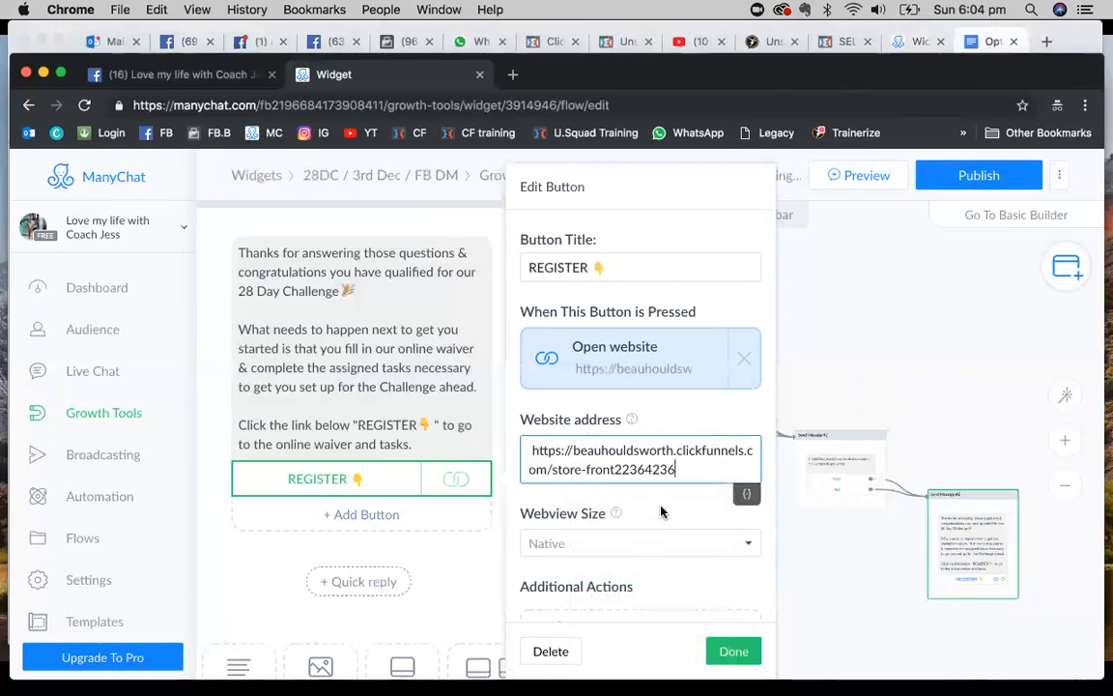
click(663, 514)
click(732, 652)
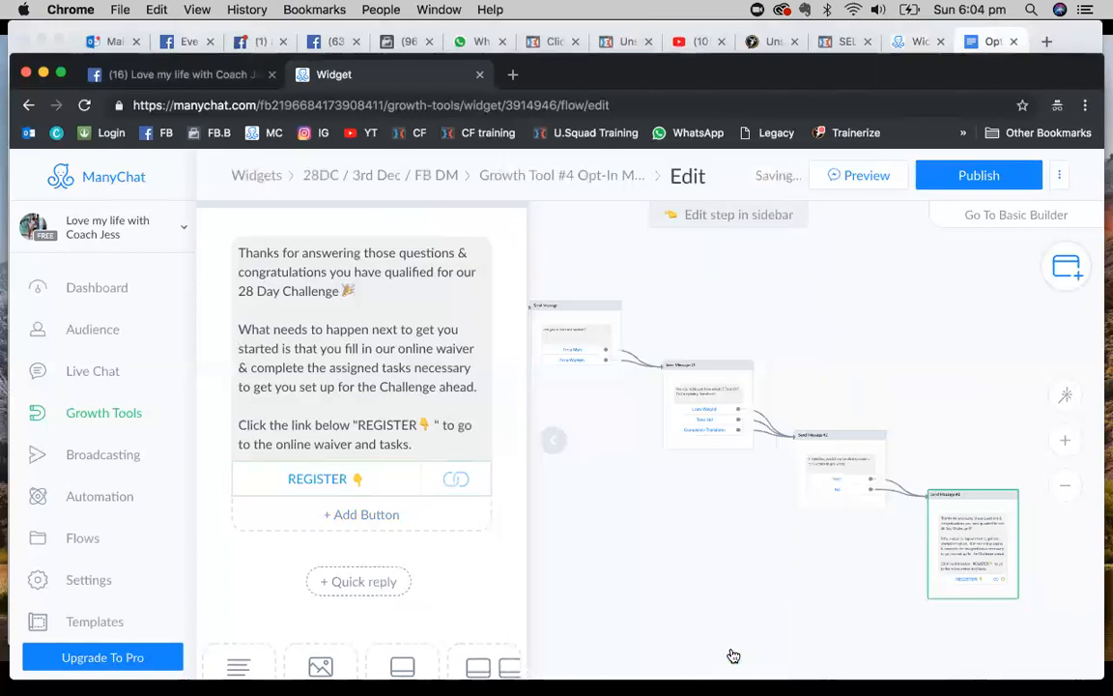
- Add a typing delay block below the REGISTER message and set its delay time to 60 seconds
scroll(343, 527, down, 4)
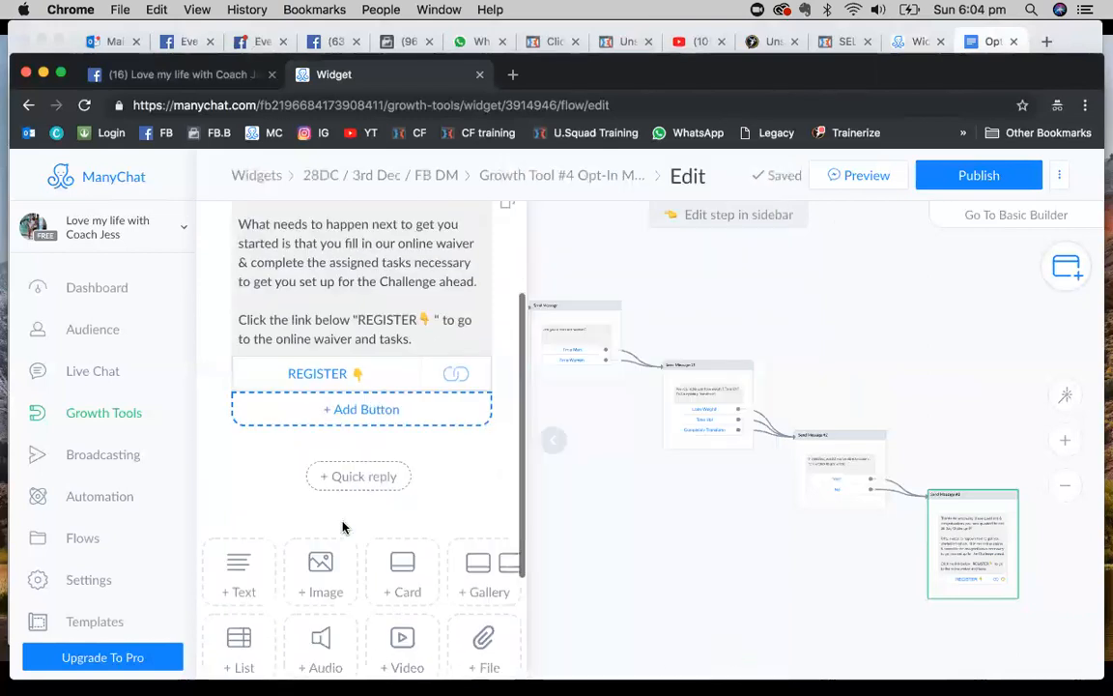
scroll(389, 508, down, 1)
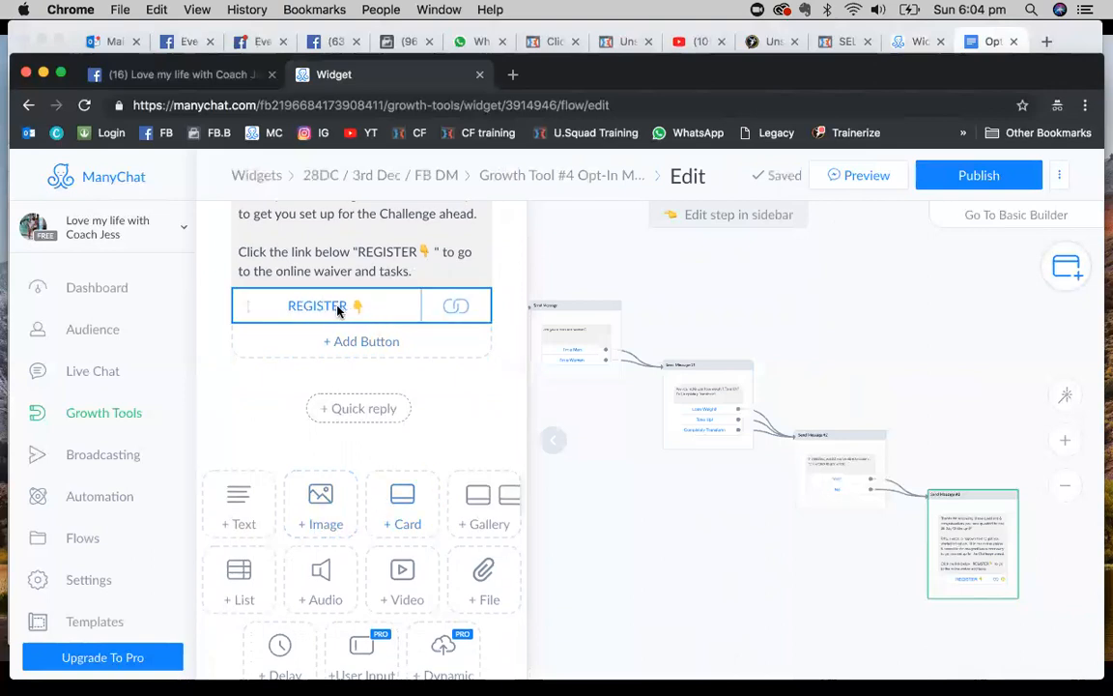
scroll(404, 464, down, 1)
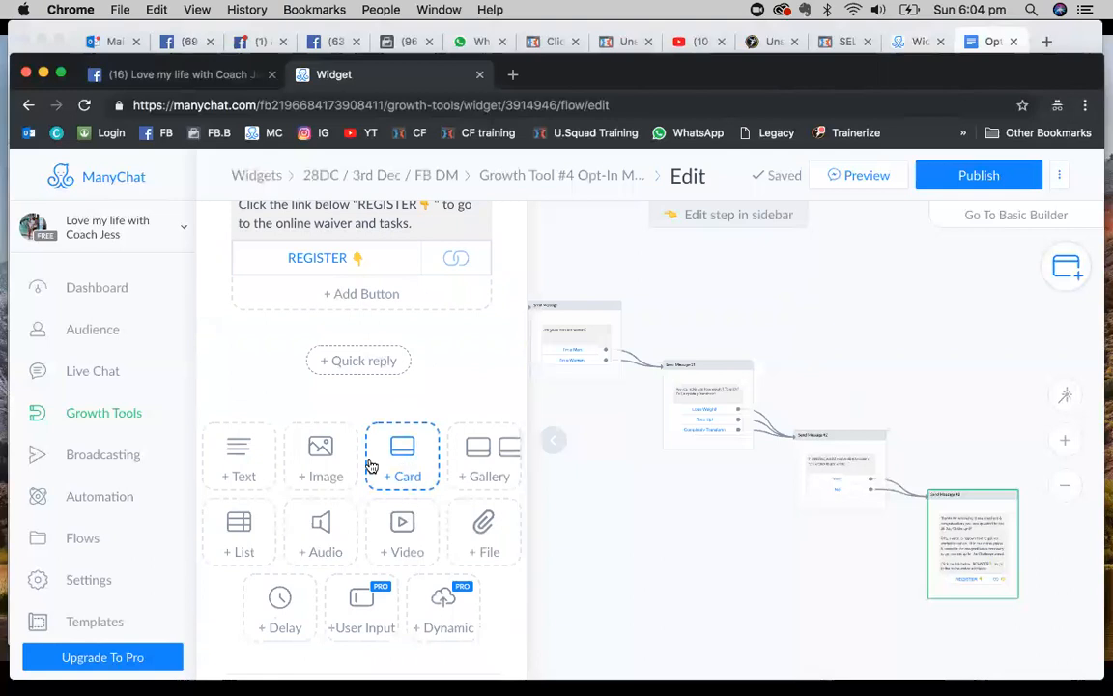
click(281, 607)
click(387, 382)
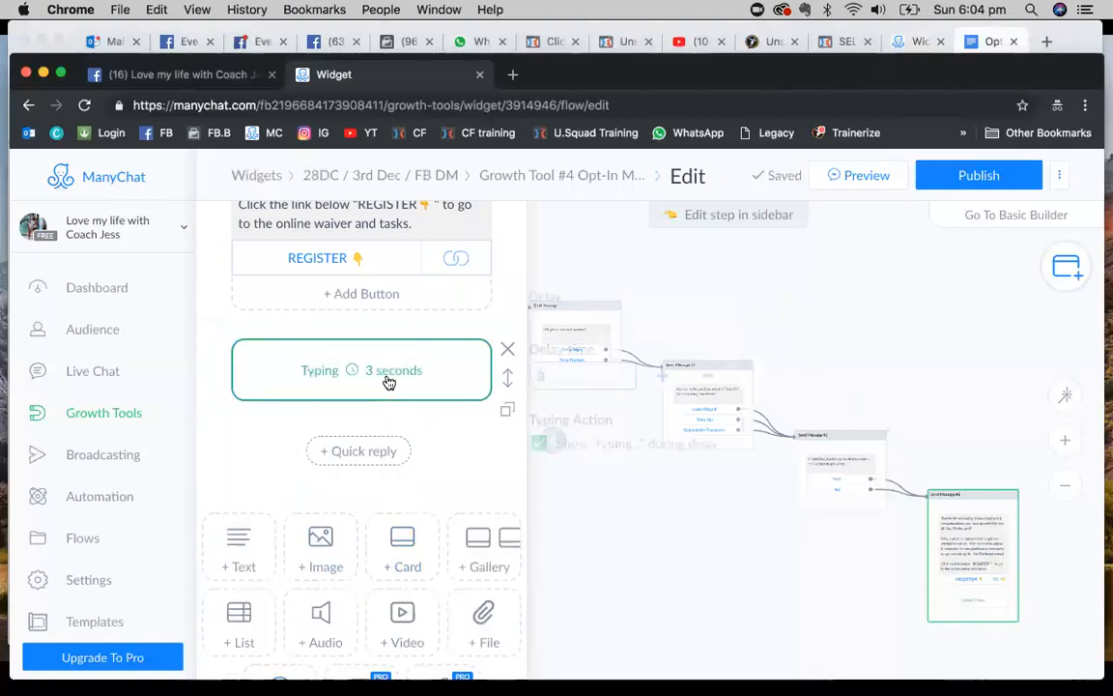
text(60)
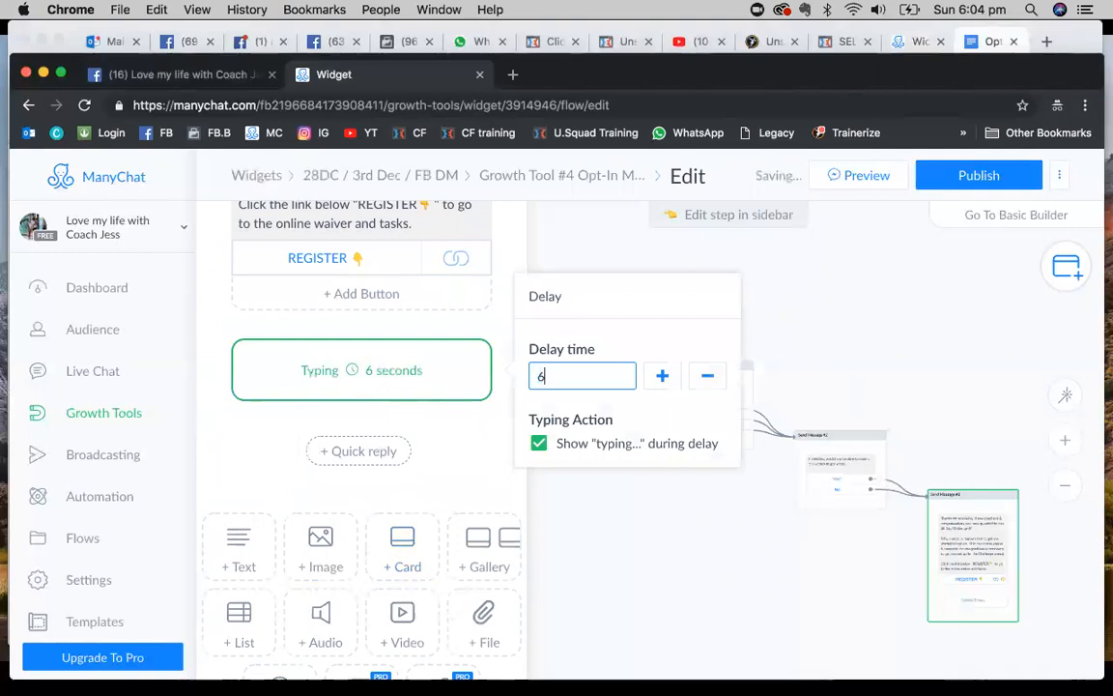
click(472, 439)
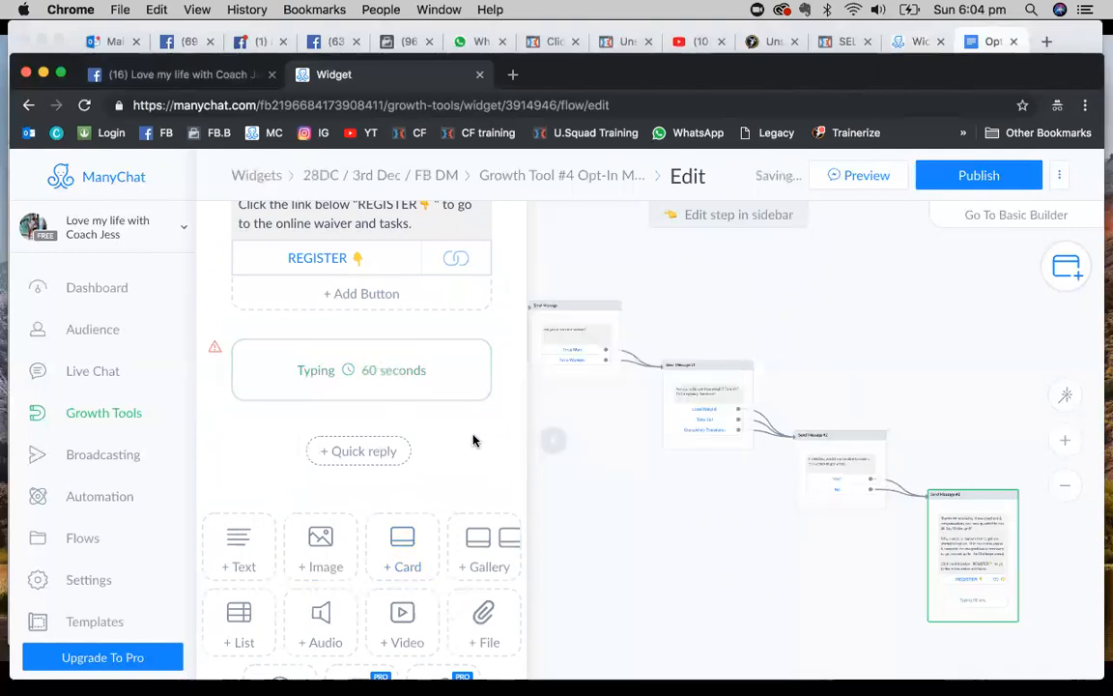
- Add a text block below the delay and copy the Wait Response sentence from the Opt-In MSG document
click(249, 551)
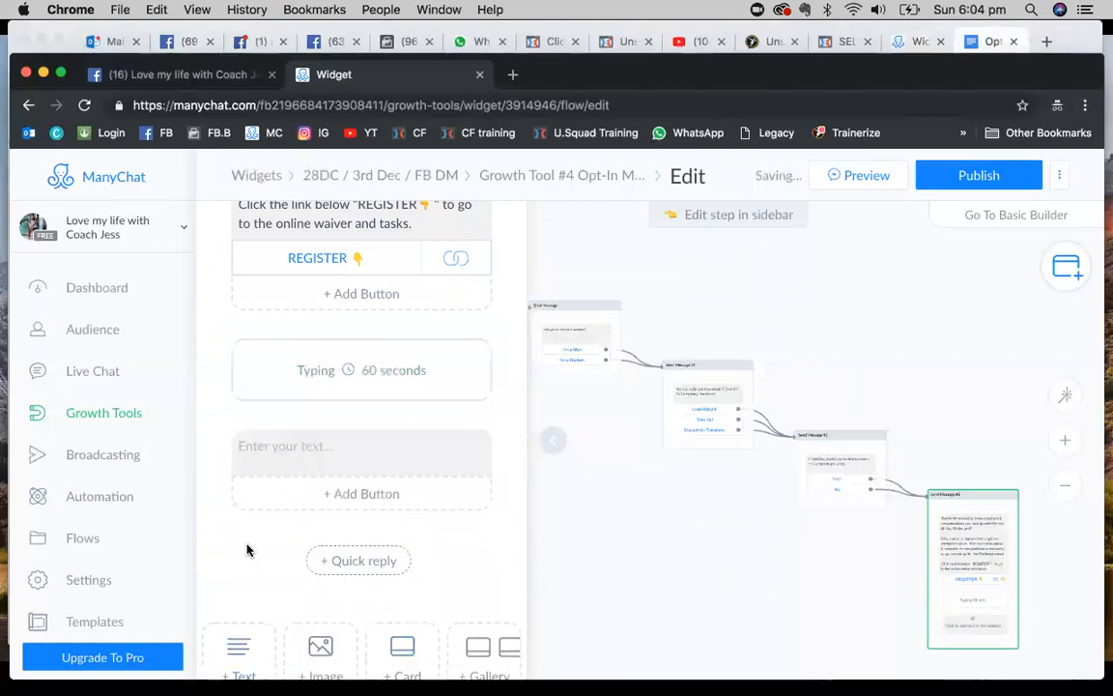
click(987, 41)
scroll(667, 293, down, 3)
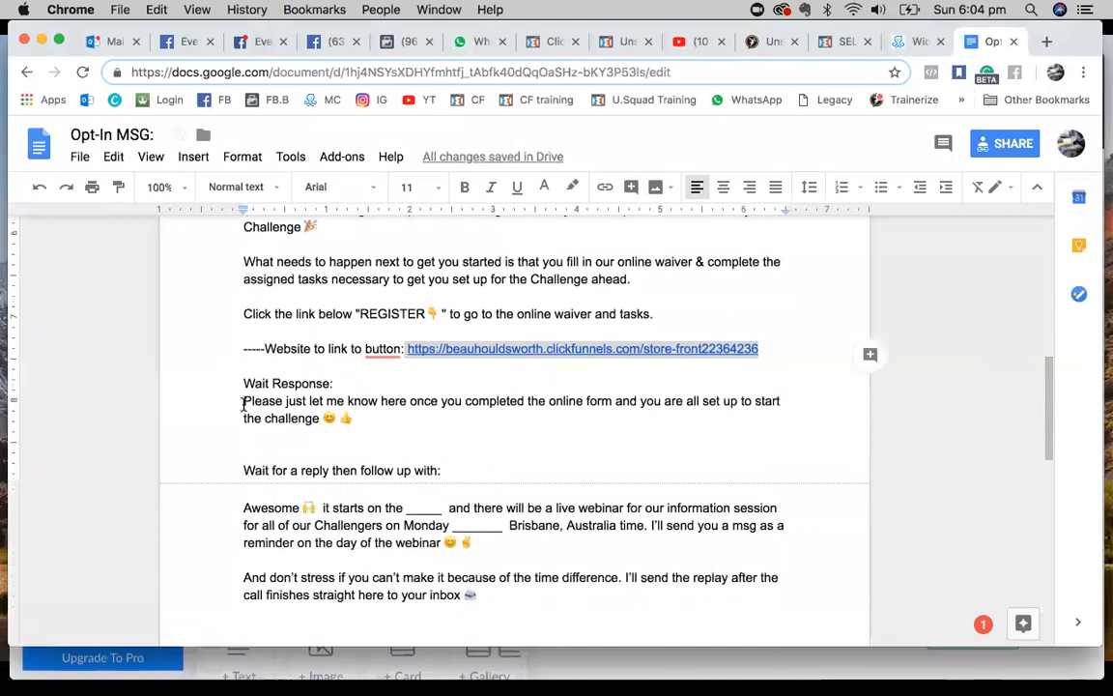
drag(244, 404, 370, 413)
right_click(405, 410)
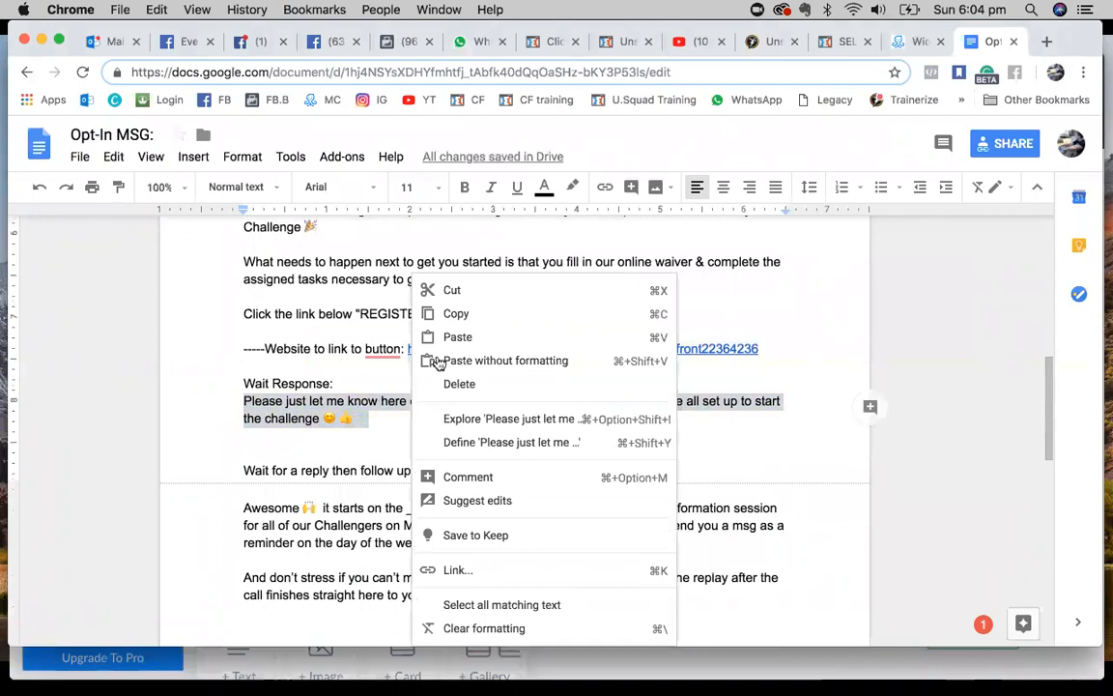
click(472, 314)
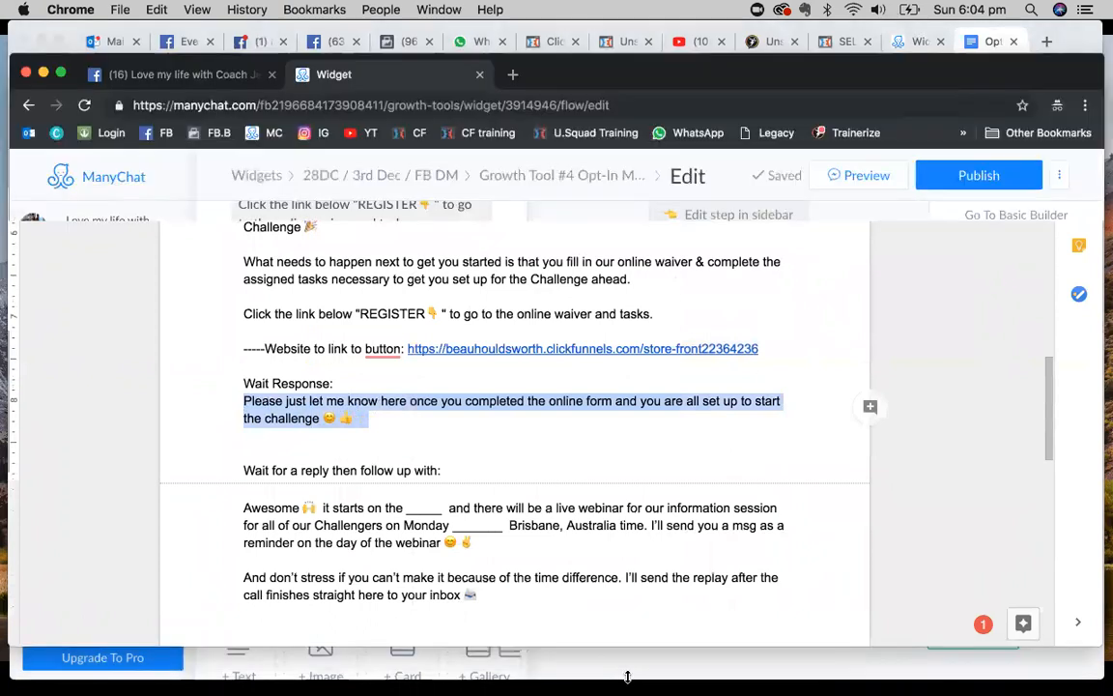
- Back in the Growth Tool #4 flow, paste the Wait Response sentence into the empty text block and remove its trailing blank line
click(325, 444)
right_click(327, 445)
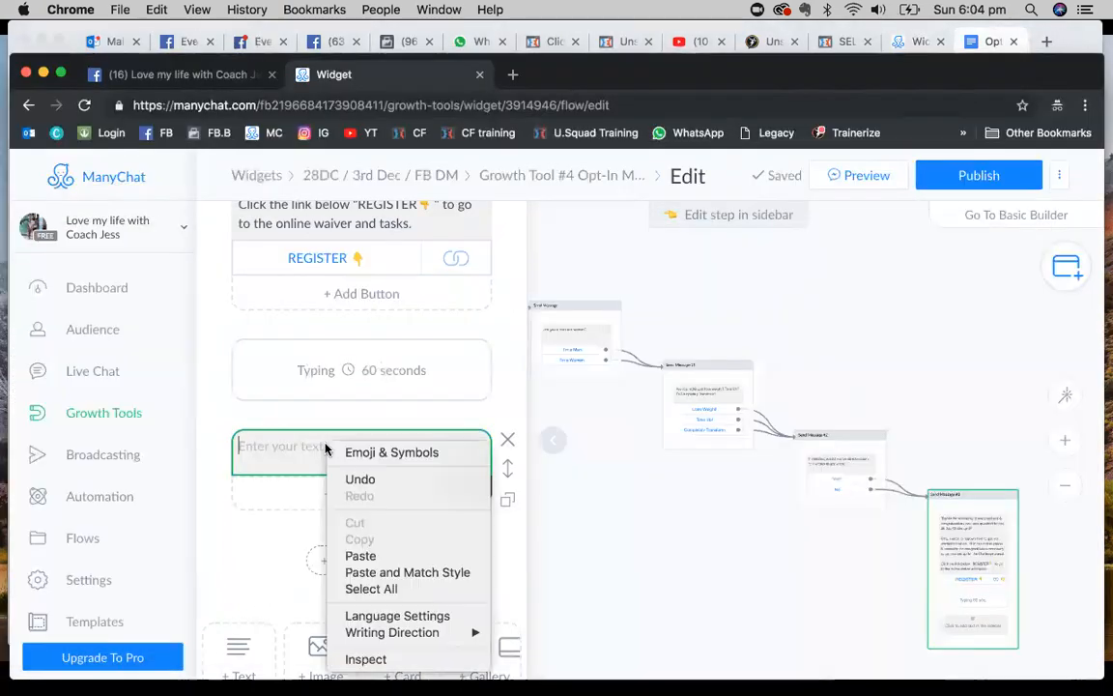
click(362, 555)
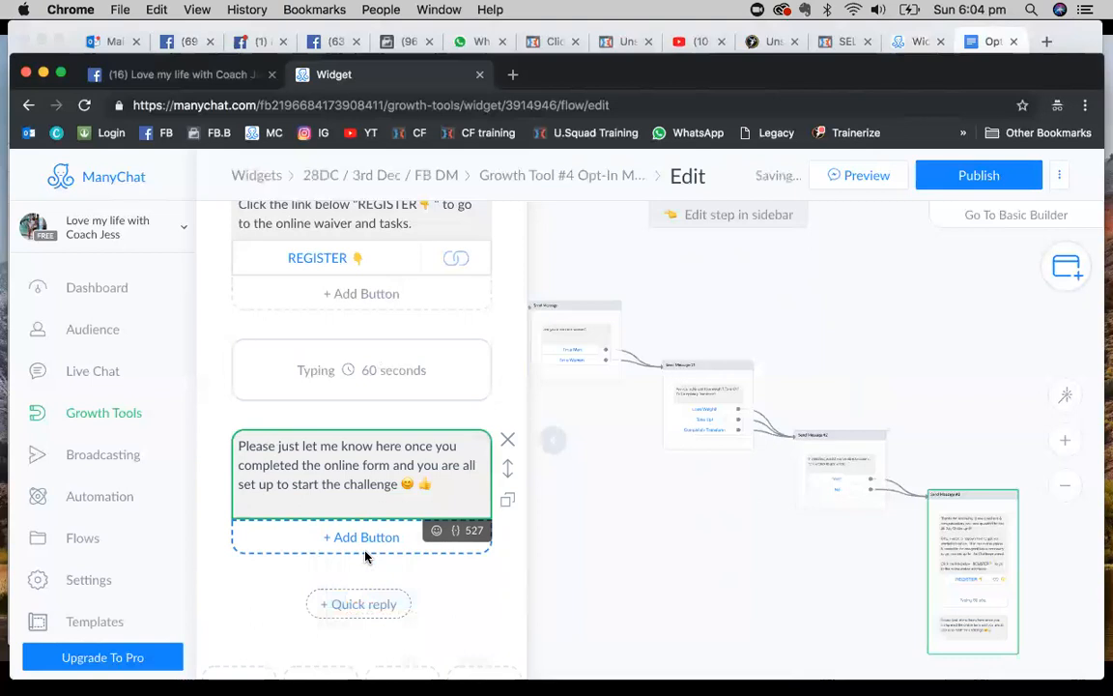
click(375, 566)
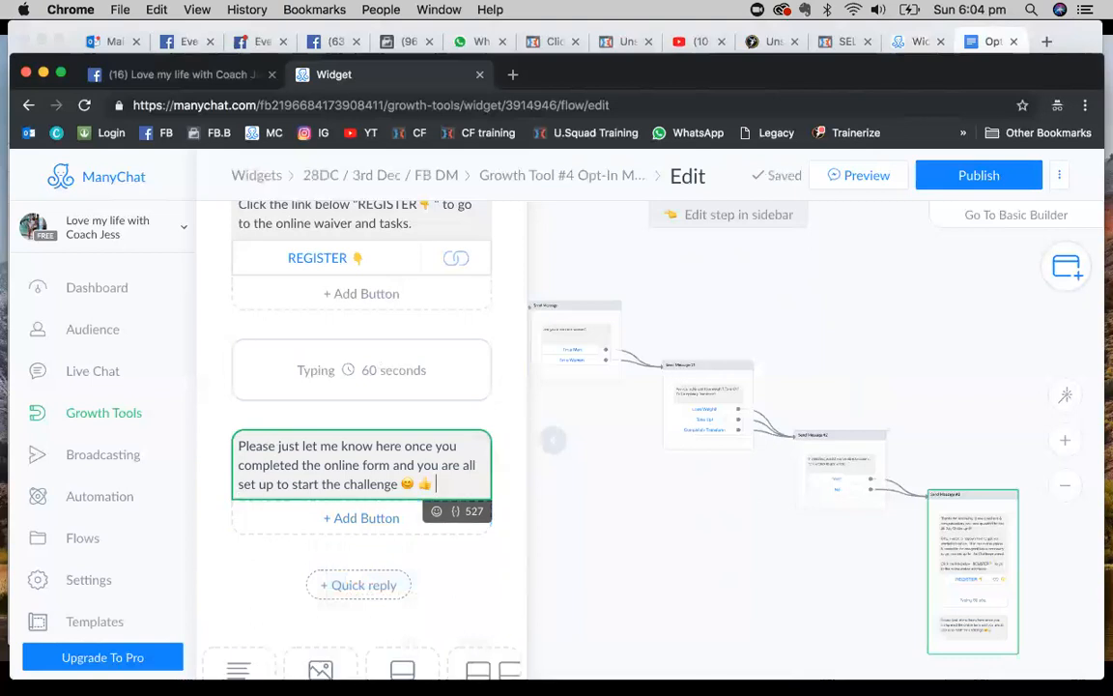
click(466, 569)
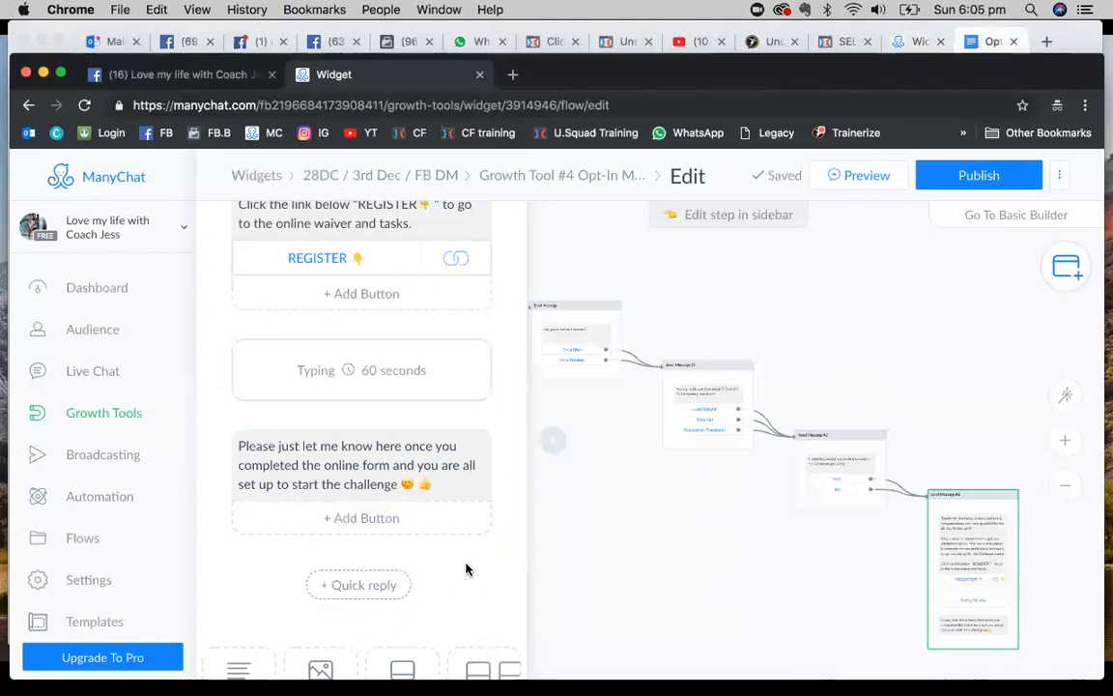
- In the FitCouple DownUnder page inbox on Facebook, examine how an example conversation runs from the REGISTER message to the manual follow-up
click(237, 41)
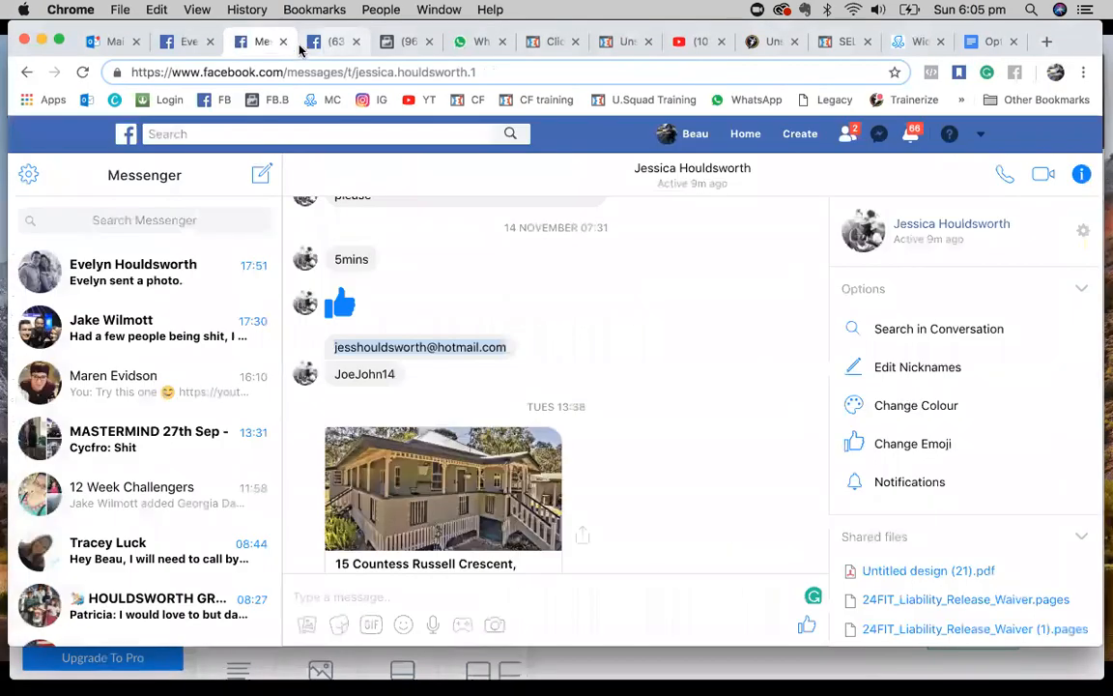
click(188, 43)
click(332, 43)
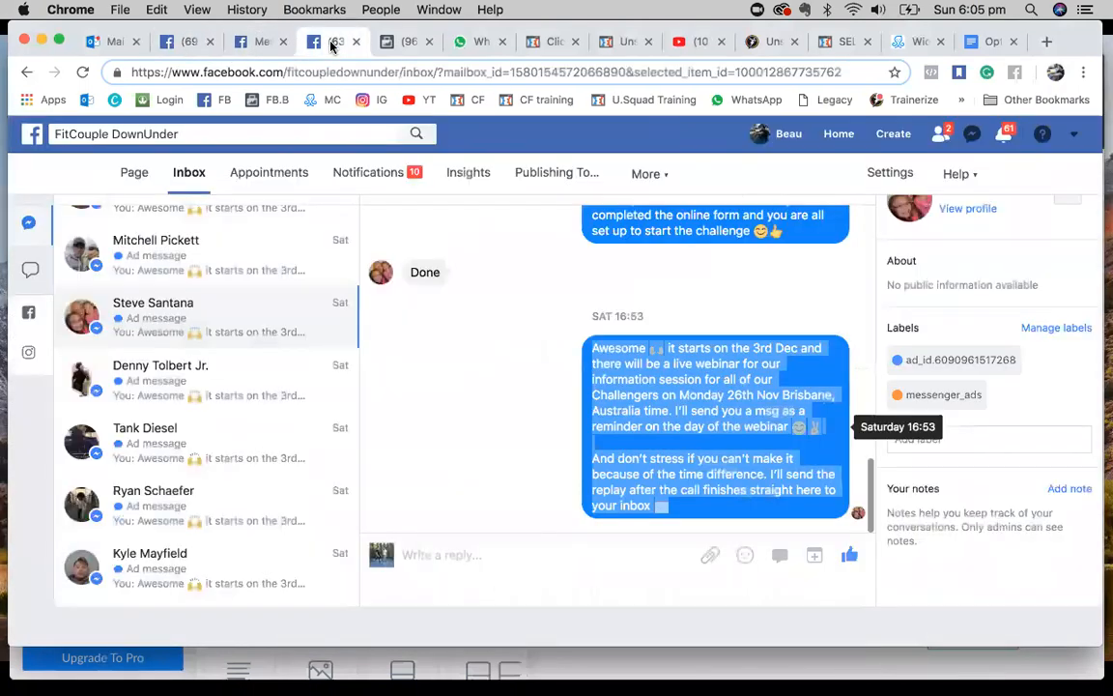
scroll(591, 317, up, 3)
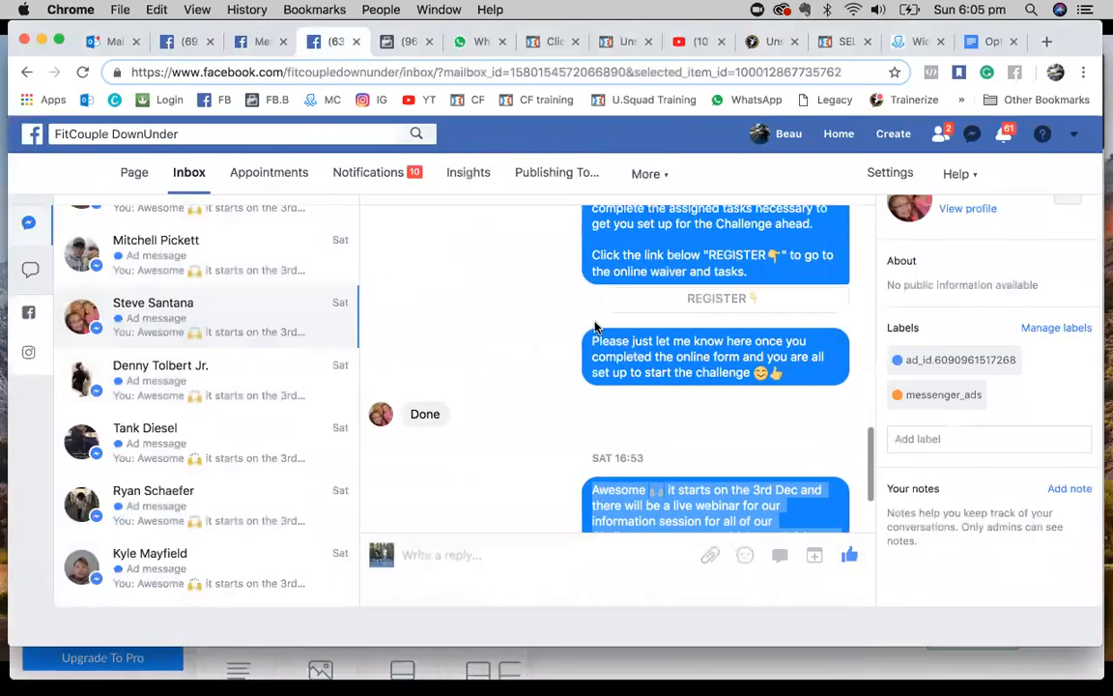
scroll(628, 316, up, 3)
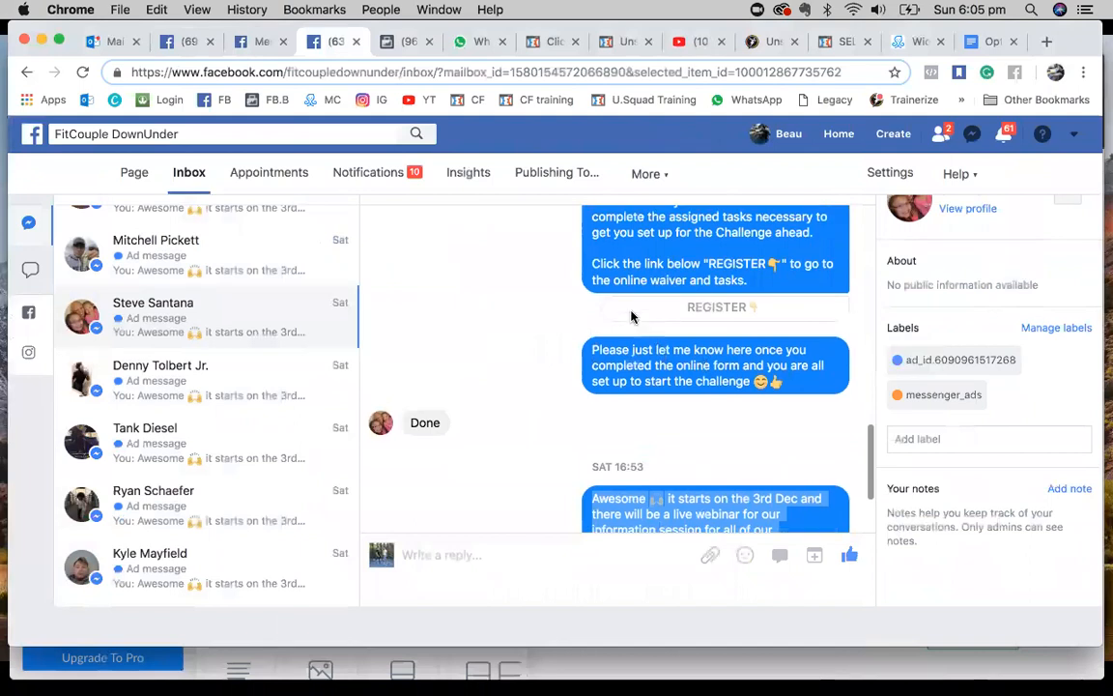
scroll(633, 312, down, 4)
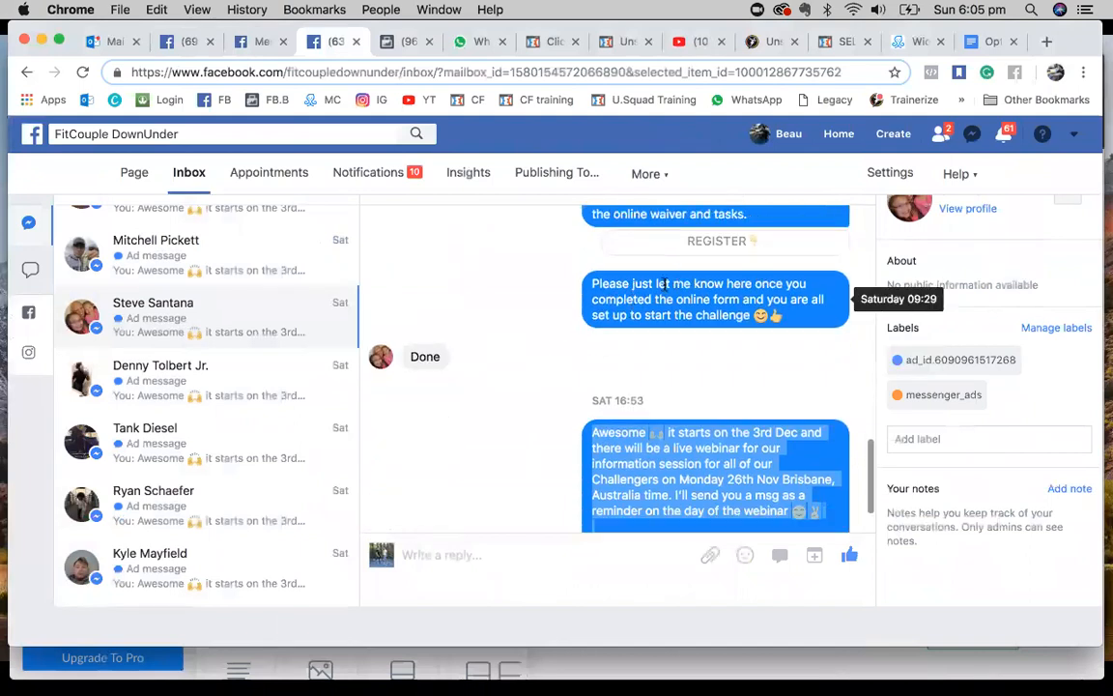
scroll(484, 366, down, 1)
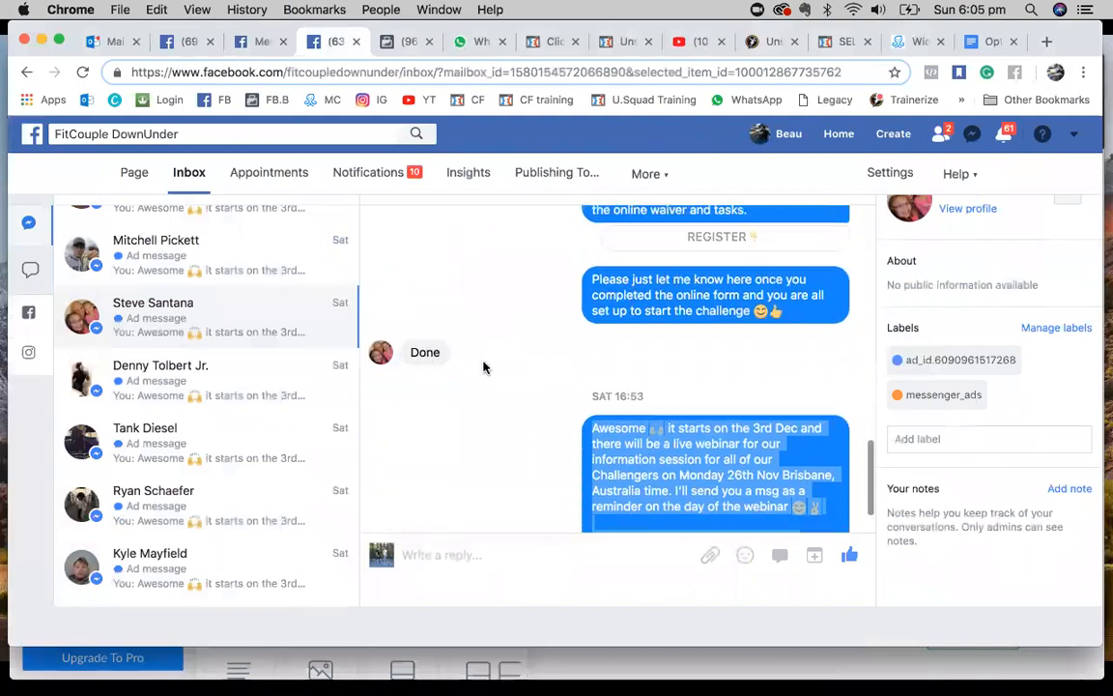
scroll(484, 366, down, 3)
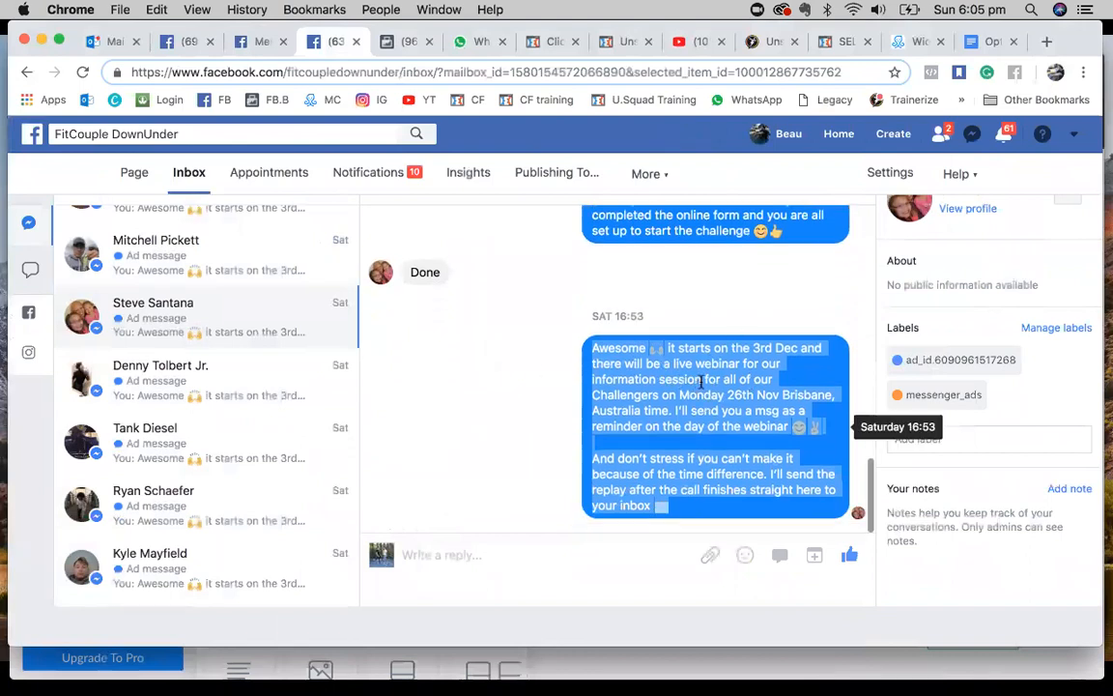
- In the Opt-In MSG document, highlight both paragraphs of the message listed under "Wait for a reply then follow up with"
click(981, 42)
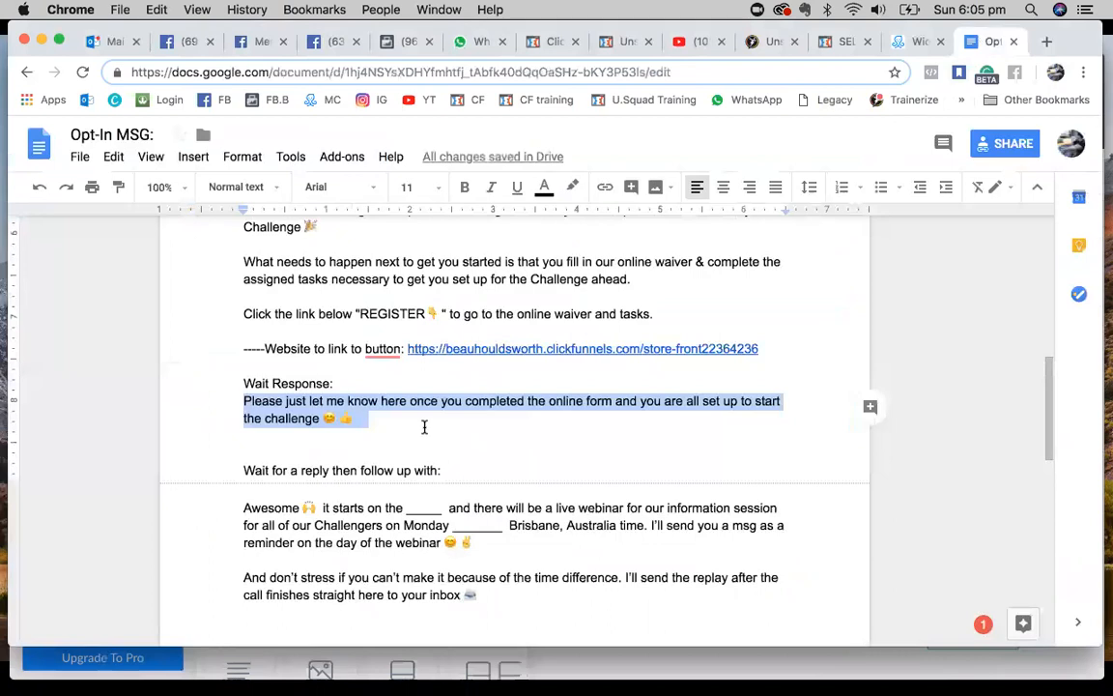
scroll(423, 426, down, 3)
drag(243, 359, 513, 451)
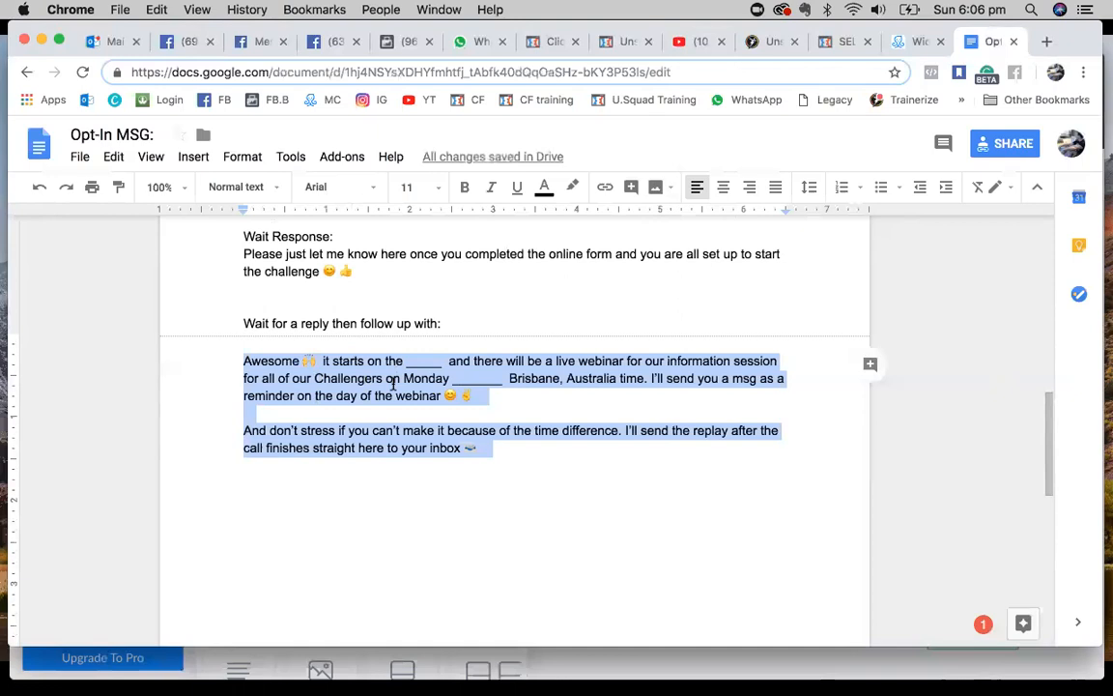
- Return to the Facebook page inbox and open the recent ad conversation with the "All done" reply
click(334, 41)
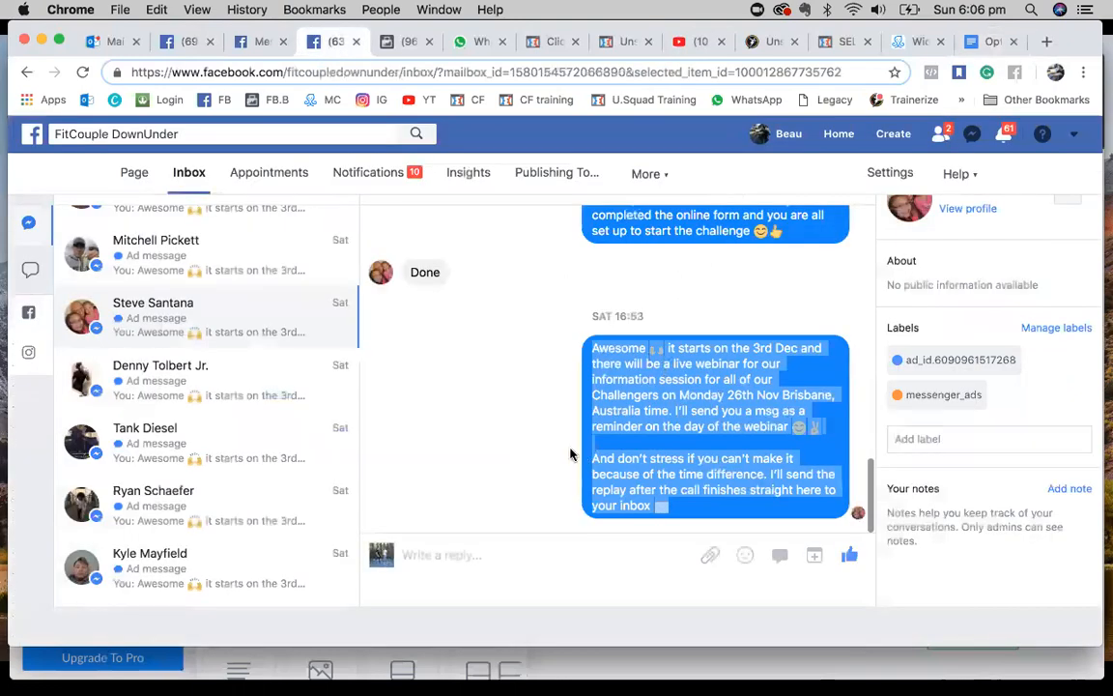
scroll(208, 269, up, 15)
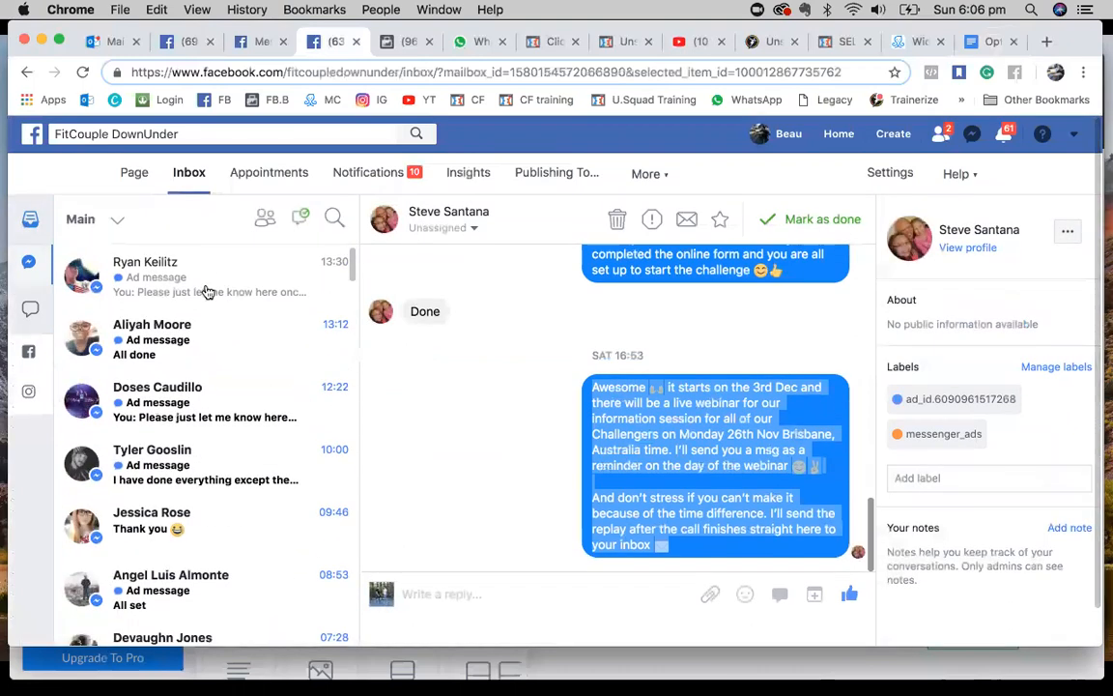
scroll(206, 357, down, 2)
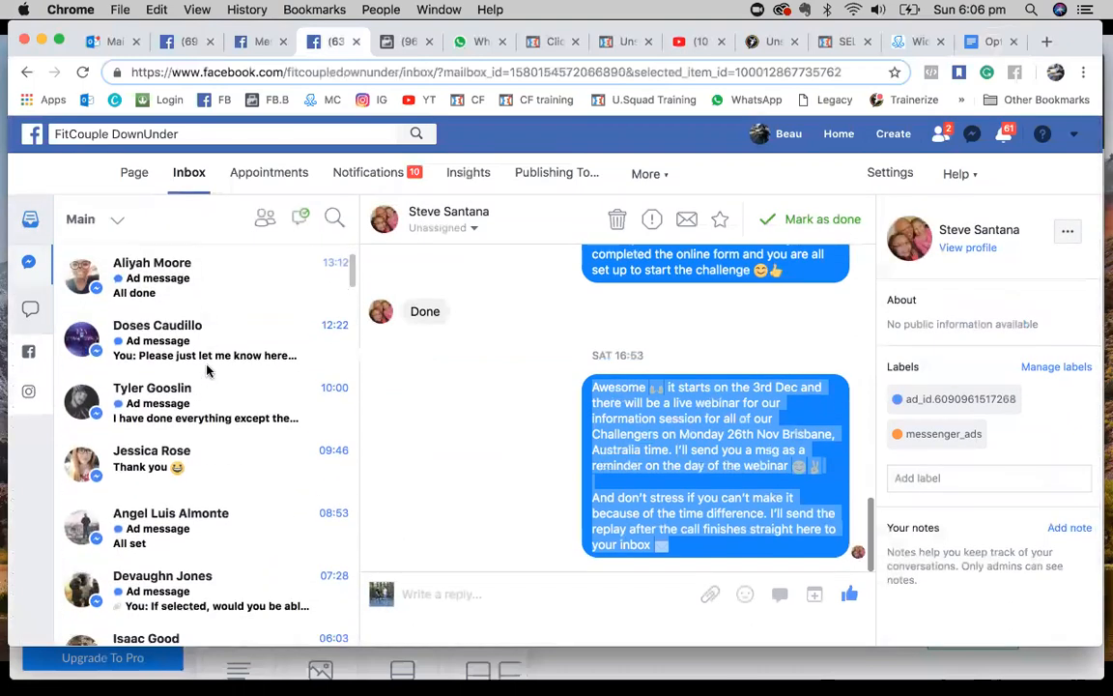
click(215, 294)
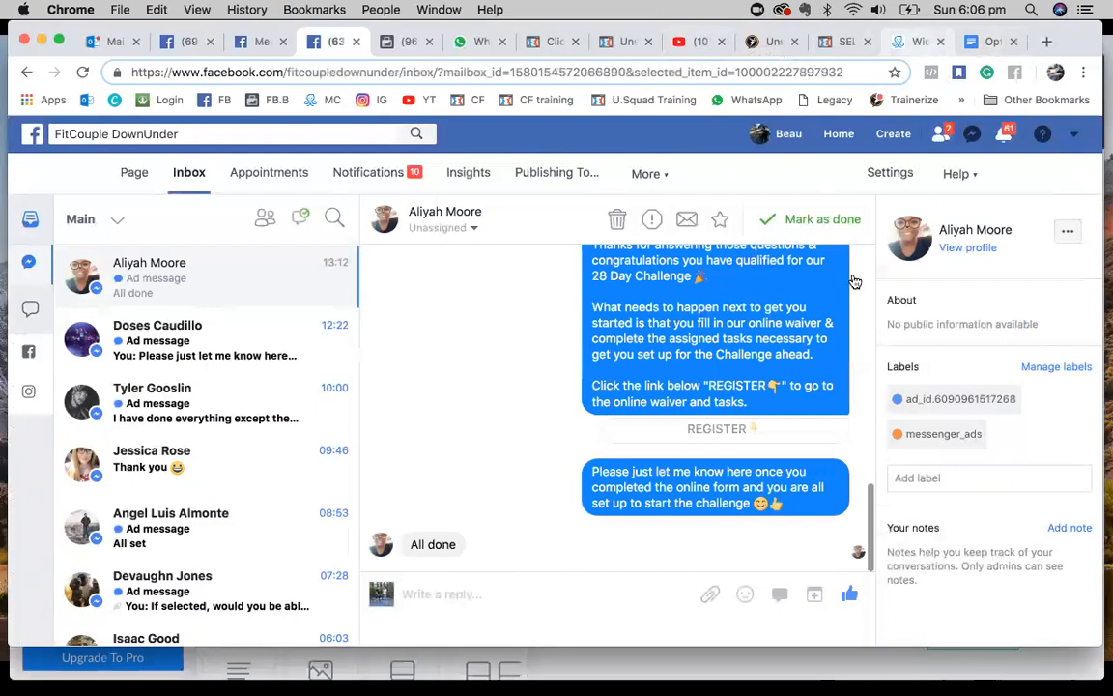
- Return to the Growth Tool #4 flow, deselect the Response message, and publish the flow
click(743, 663)
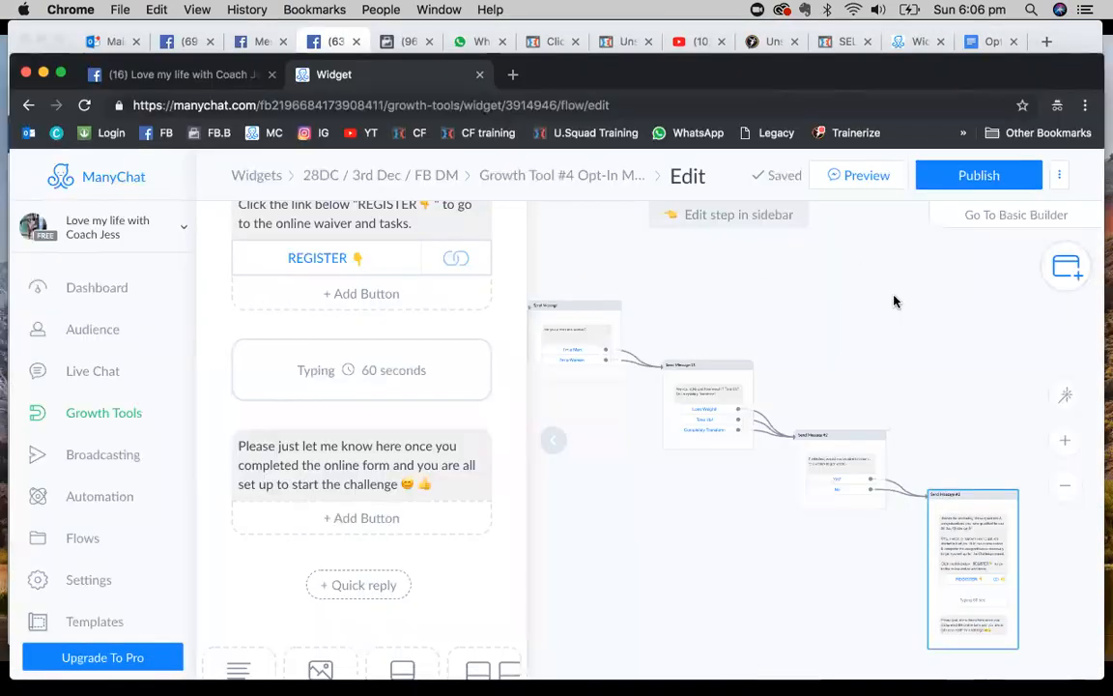
click(850, 323)
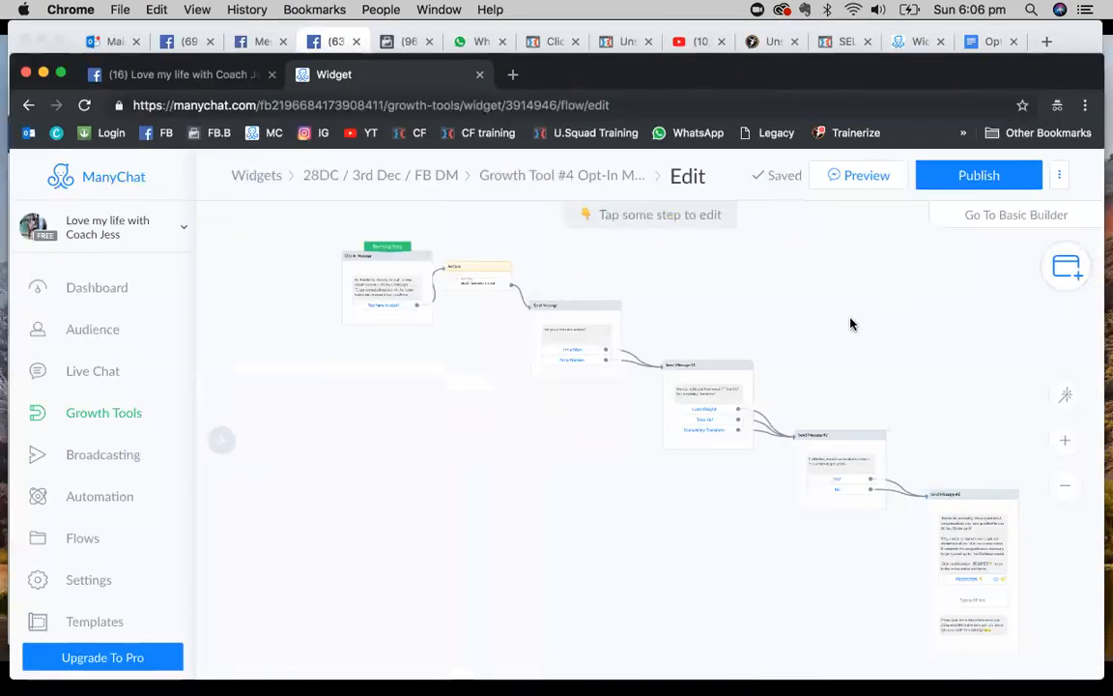
click(976, 176)
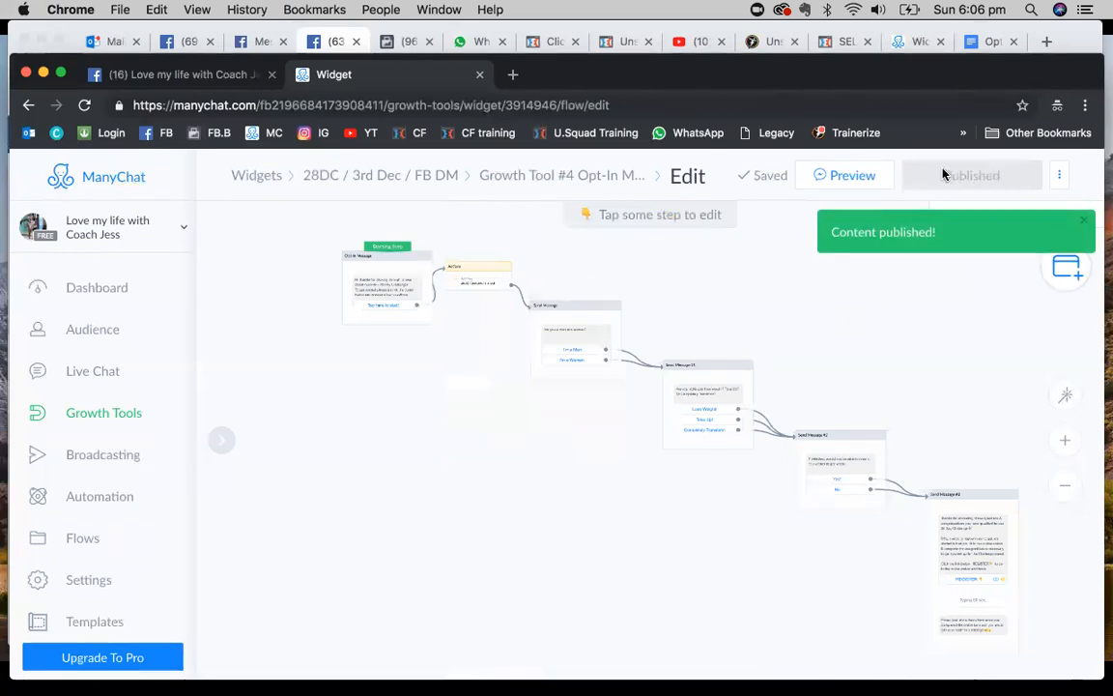
- Send a preview of the published flow to Messenger, opting in with the signed-in Facebook account
click(851, 181)
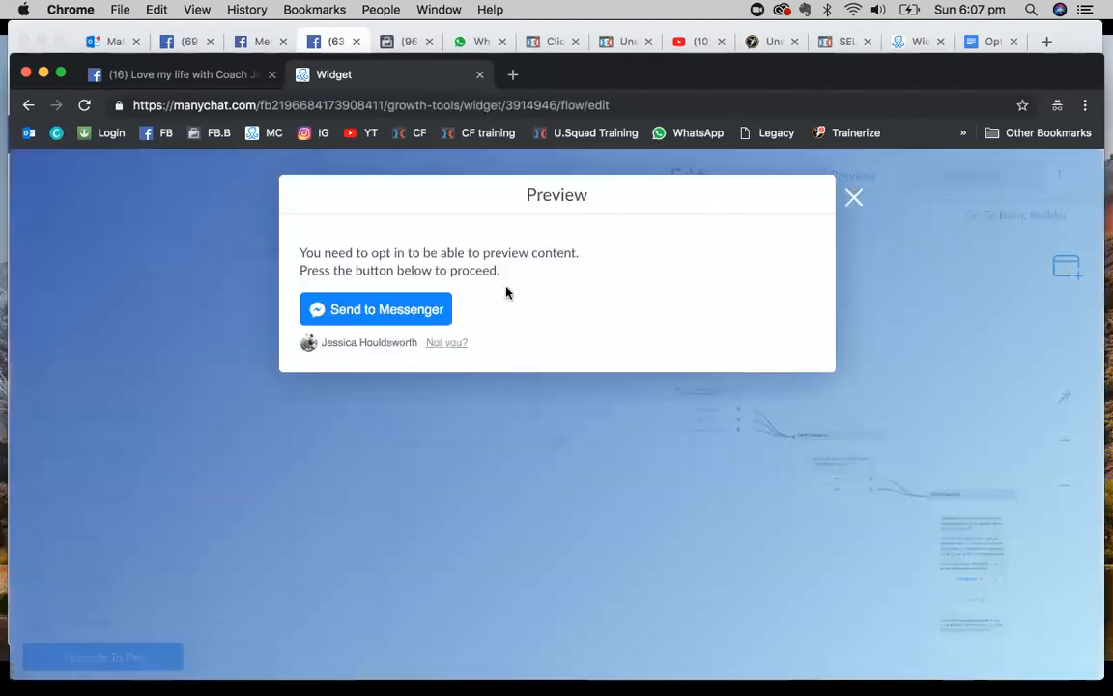
click(367, 313)
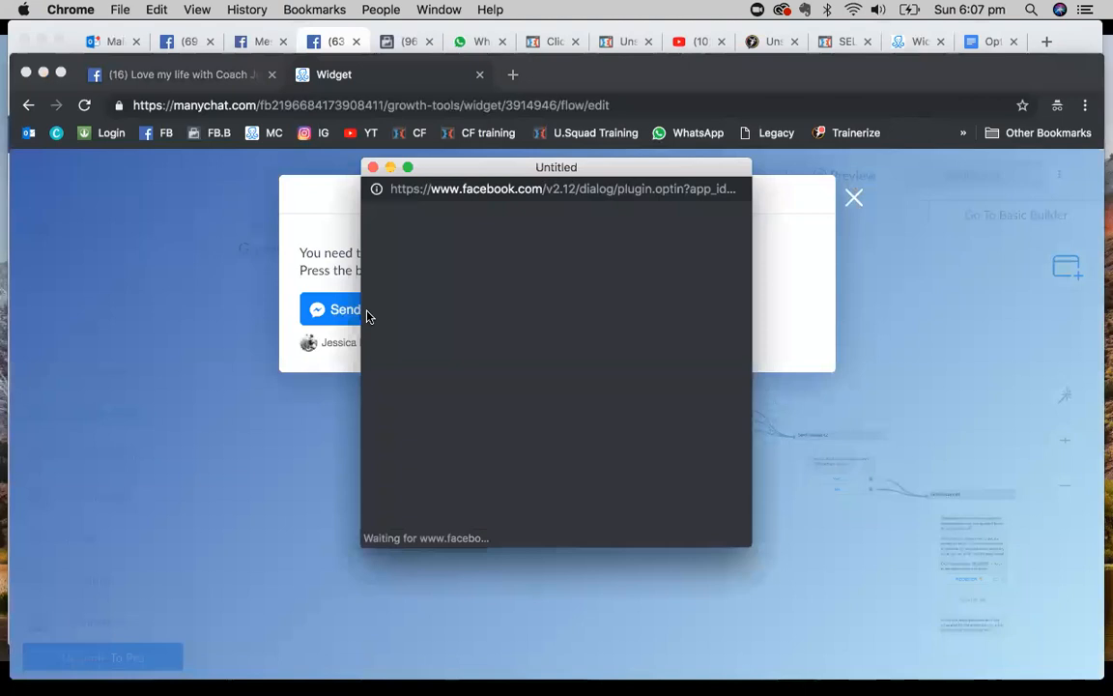
click(524, 351)
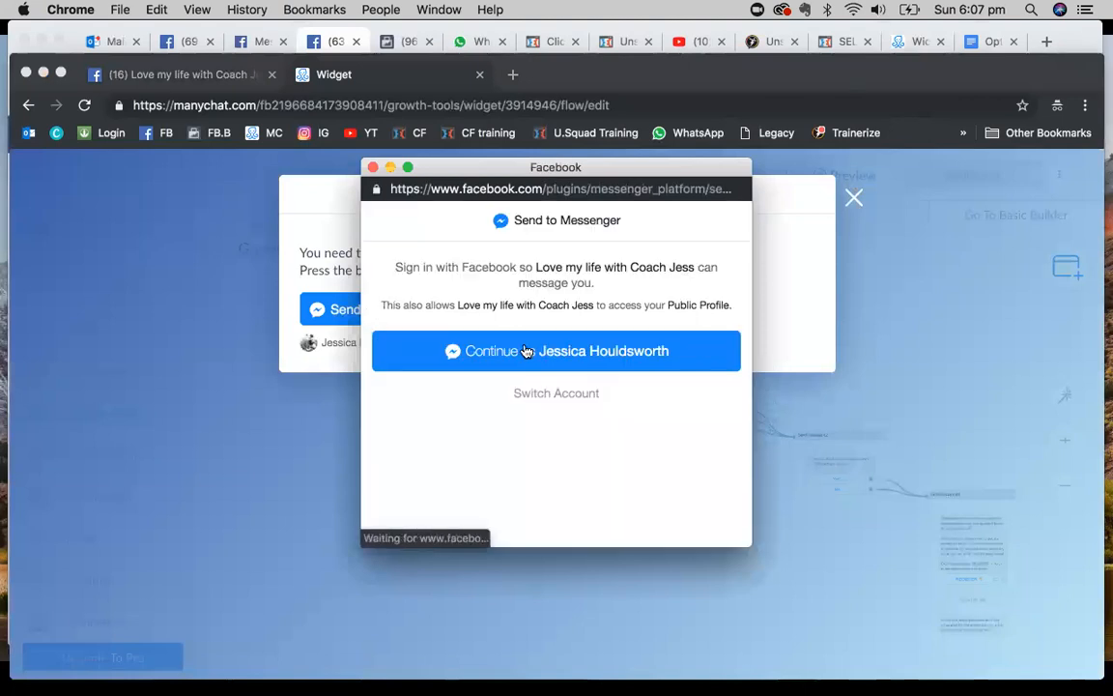
click(192, 77)
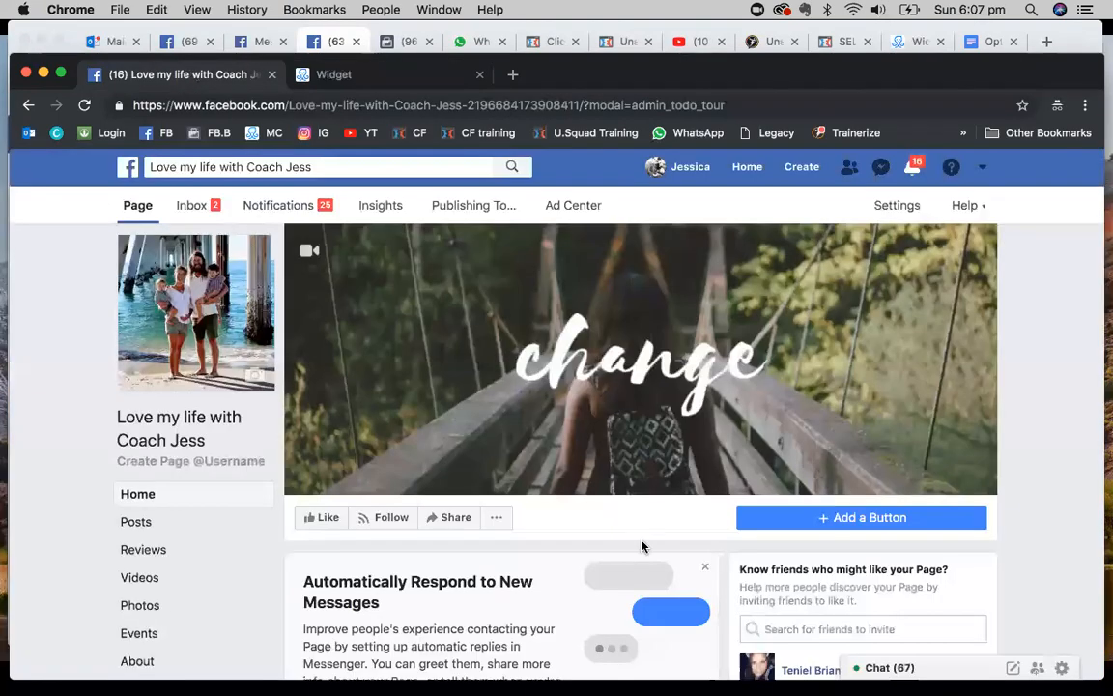
click(397, 75)
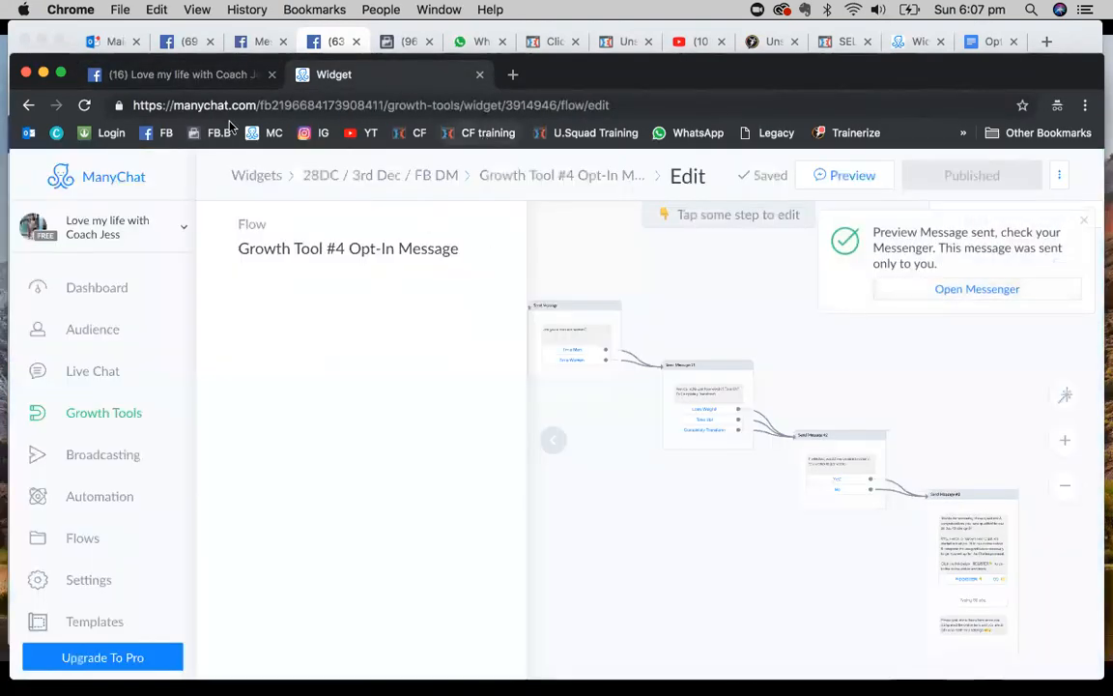
- On the Facebook page, start the previewed Messenger conversation and answer its questions with "I'm a Man", "Lose Weight!" and "Yes!"
click(202, 71)
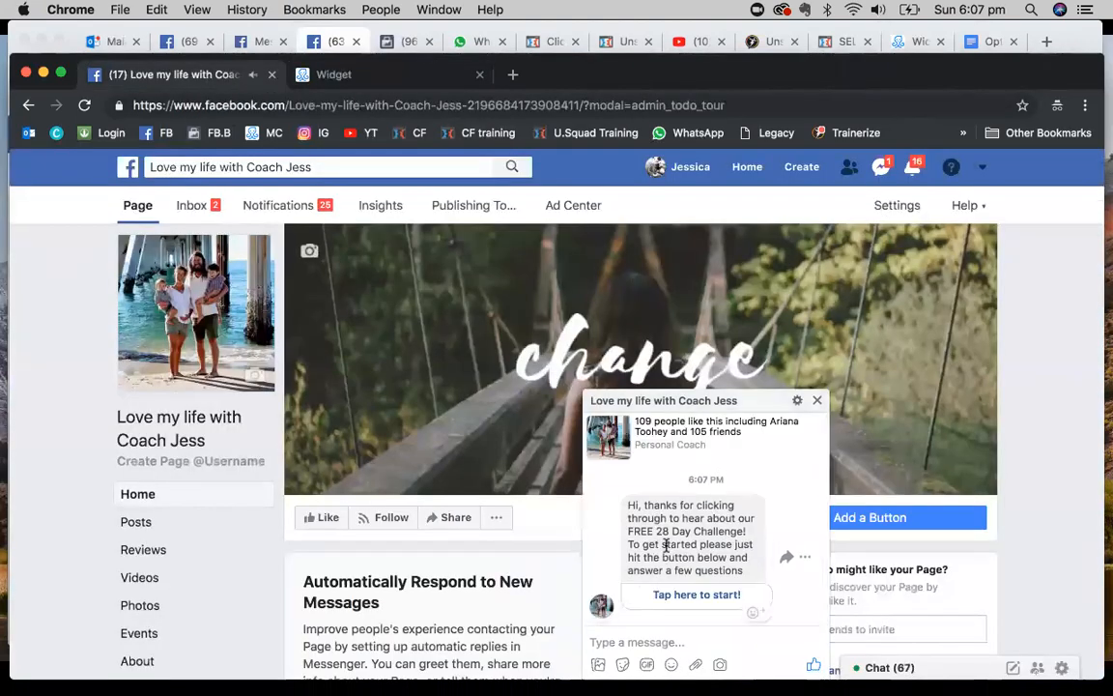
click(688, 595)
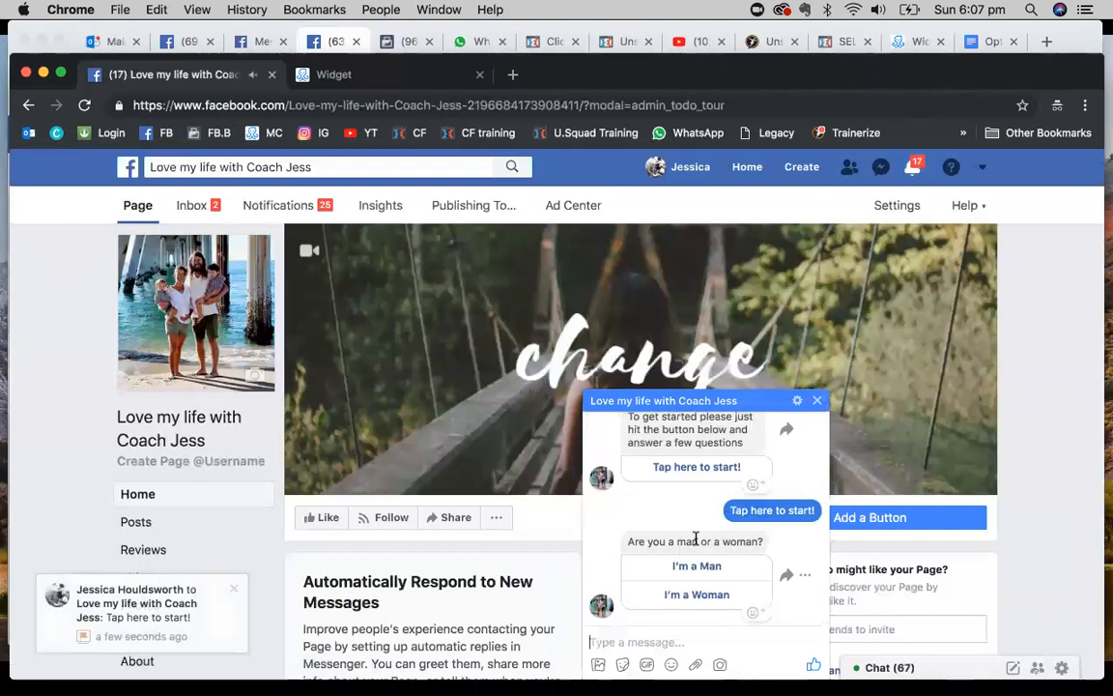
click(715, 566)
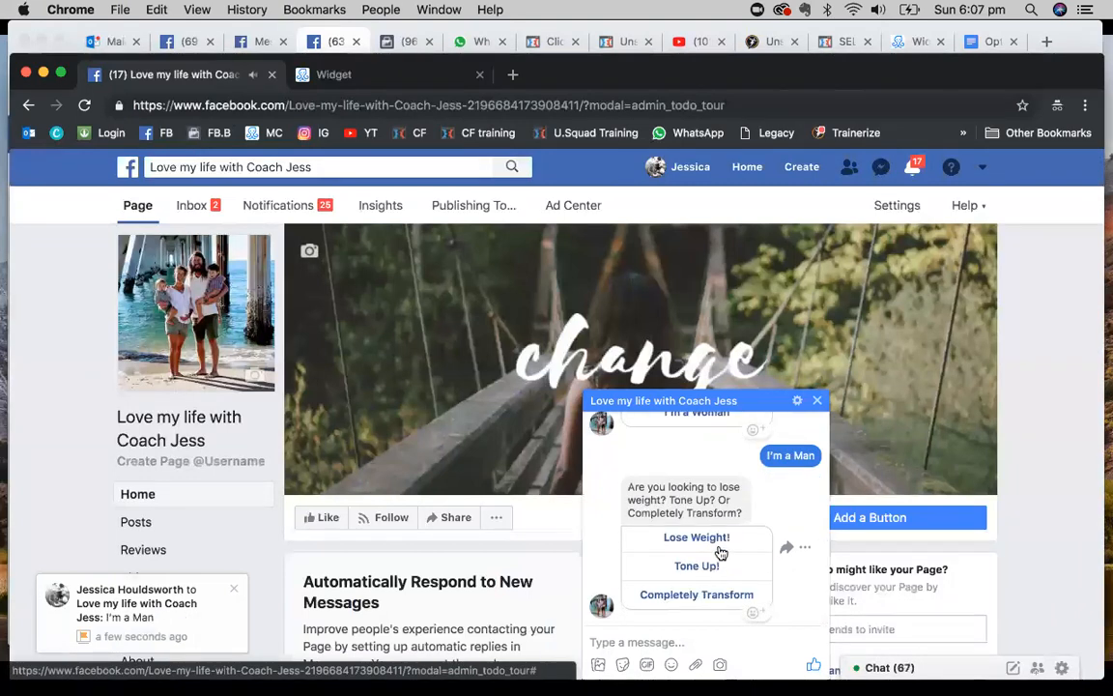
click(696, 537)
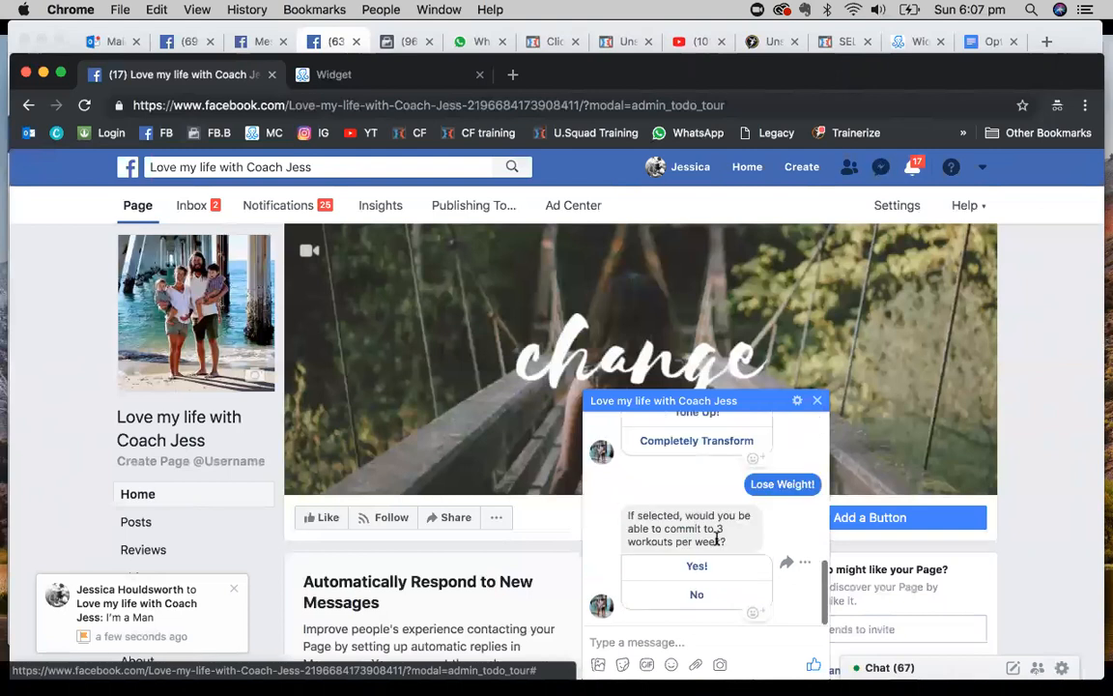
click(701, 565)
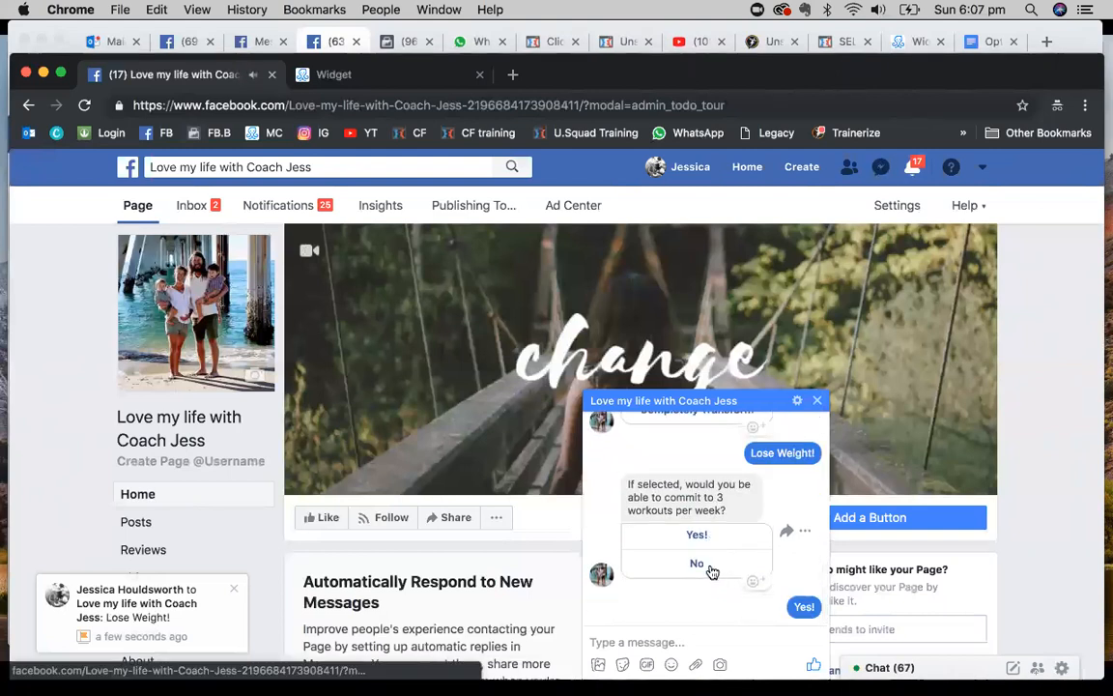
scroll(709, 461, up, 2)
scroll(709, 459, down, 3)
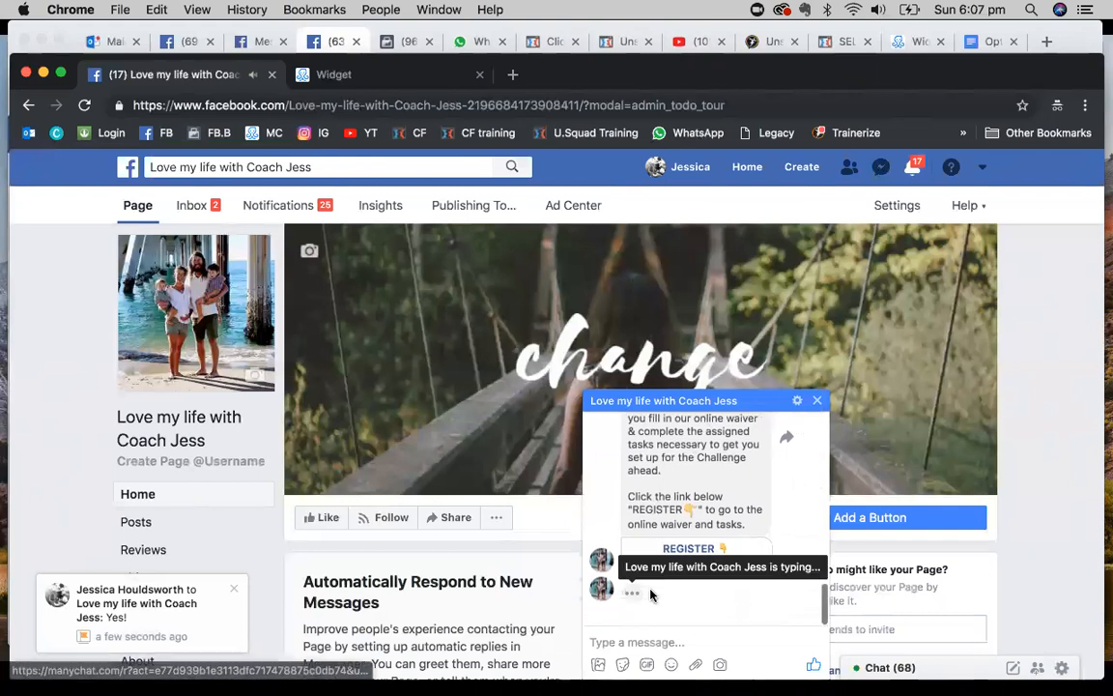
- Follow the message's REGISTER link, fill in the Health Assessment & Waiver with a full name and email address, and accept the terms
click(701, 548)
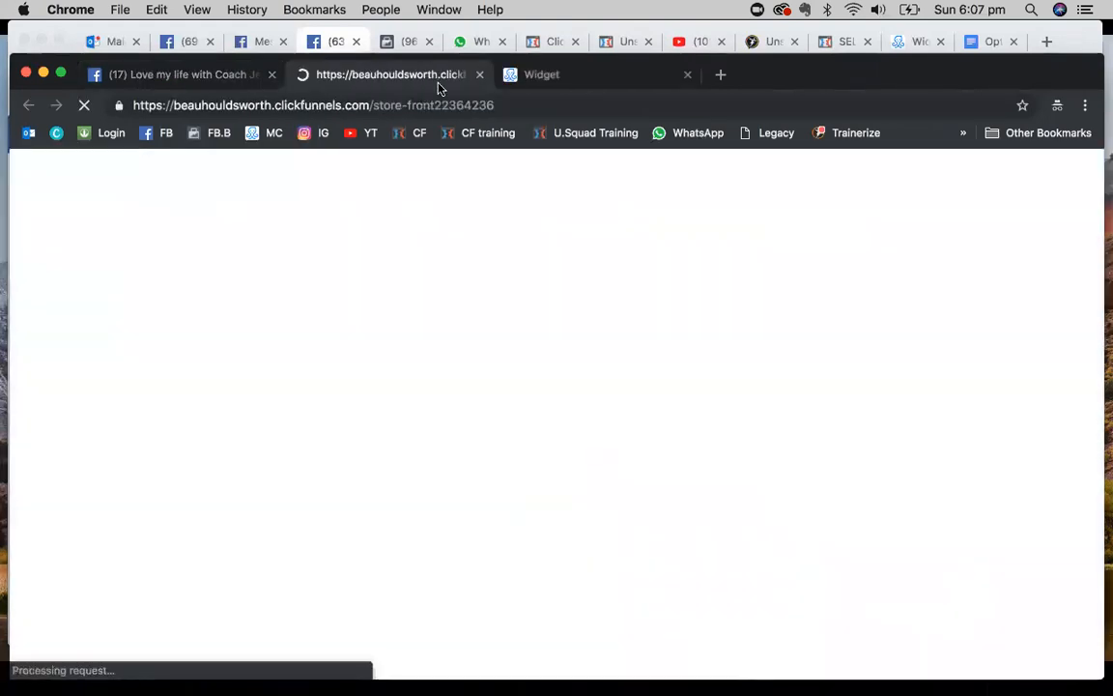
scroll(427, 348, down, 10)
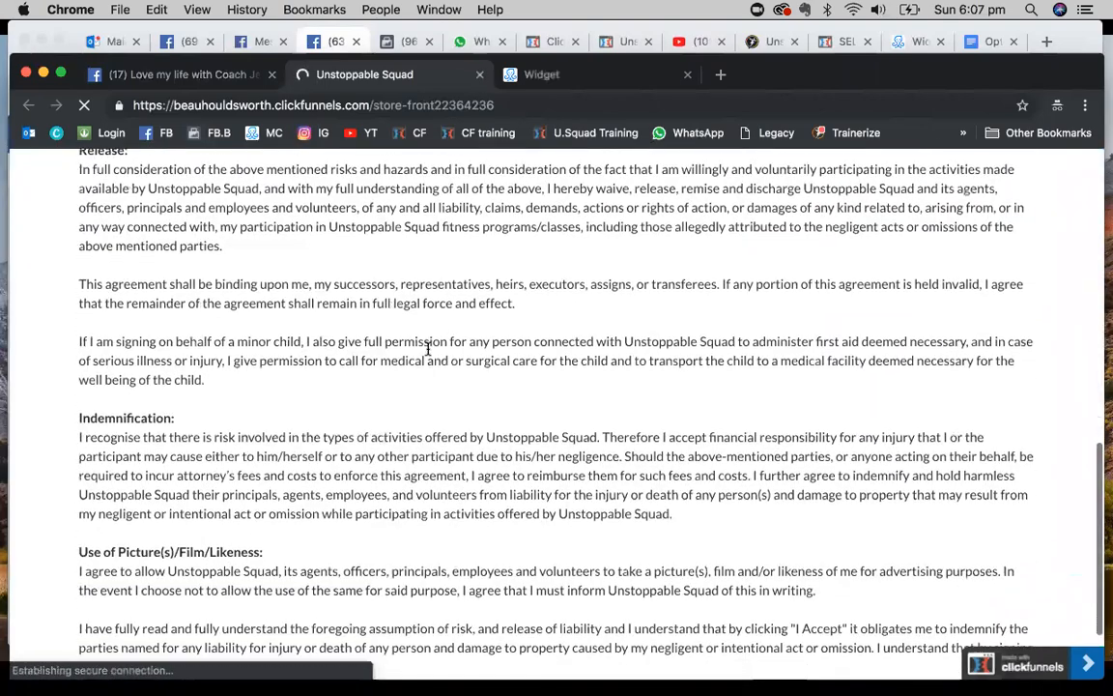
click(274, 416)
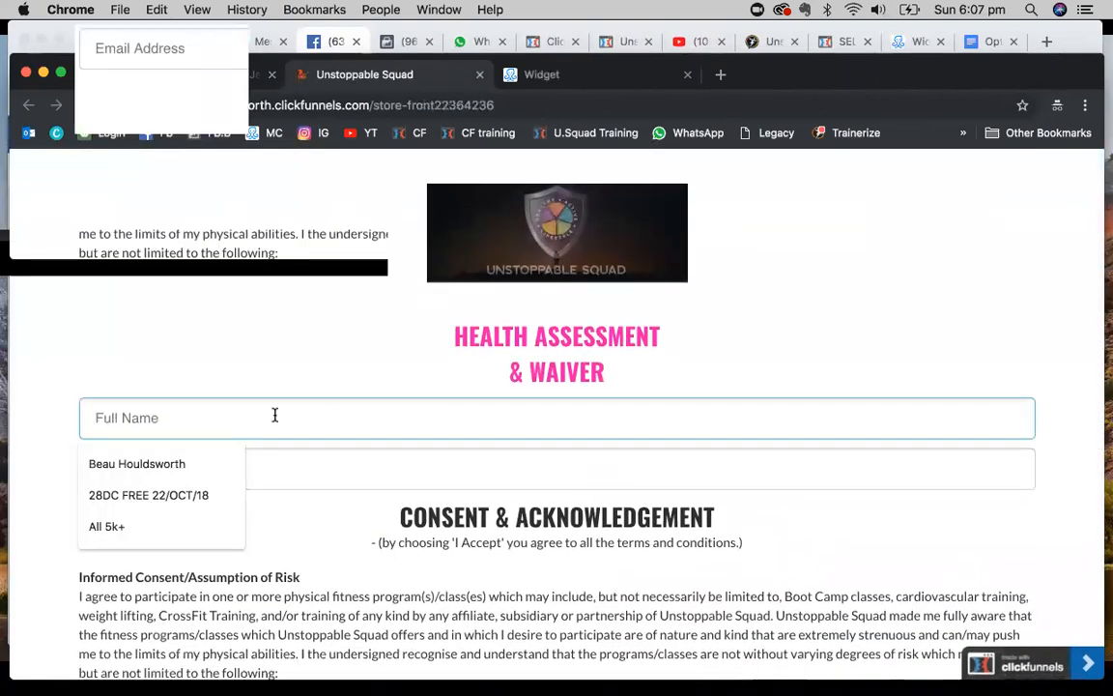
click(183, 464)
click(209, 467)
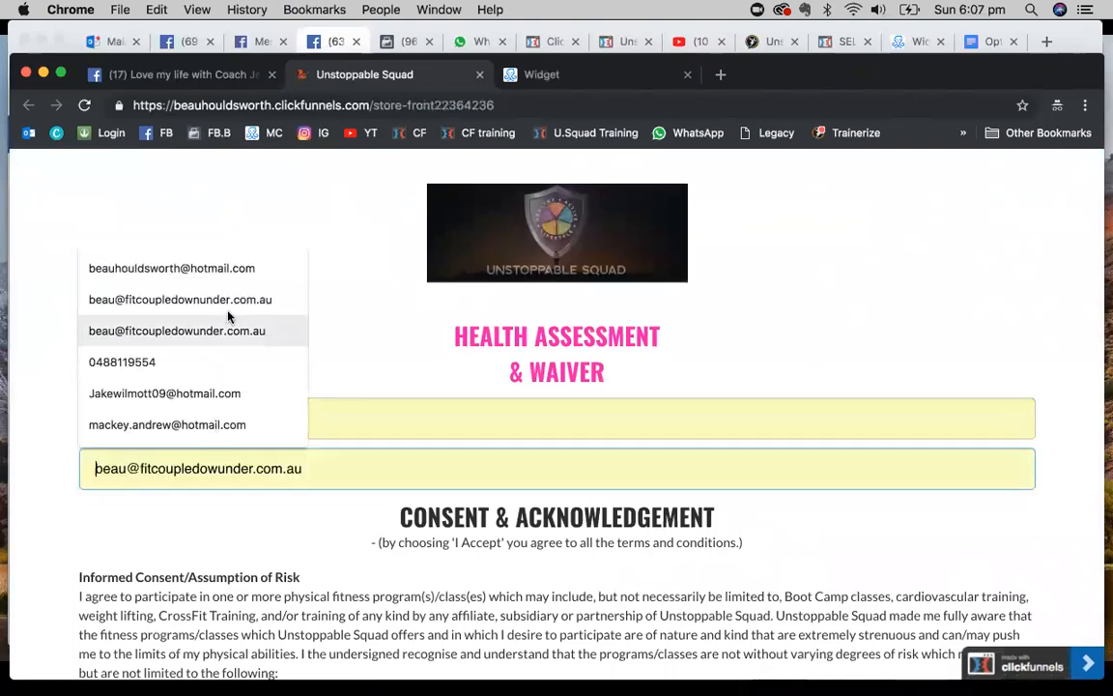
click(230, 273)
scroll(395, 423, down, 15)
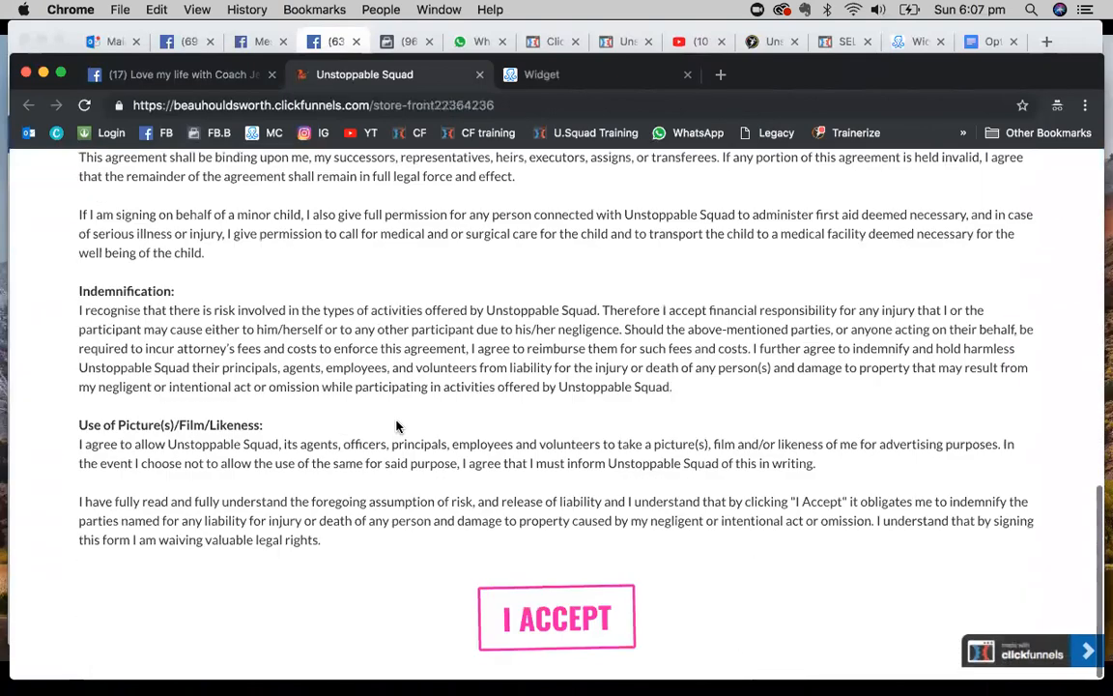
click(585, 638)
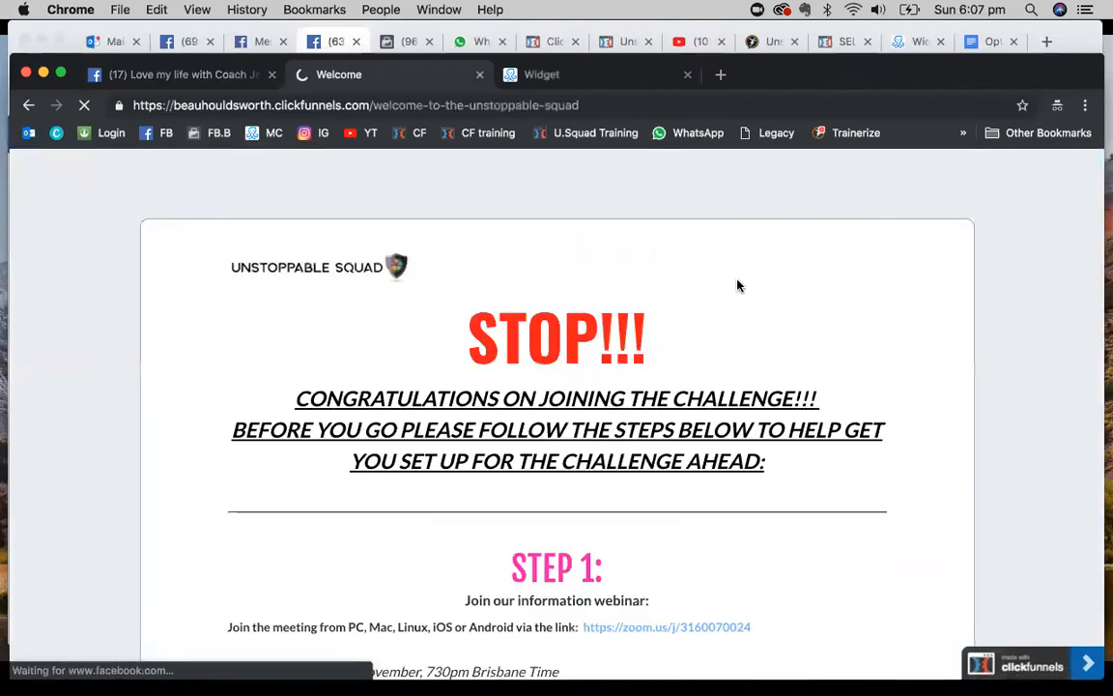
- Review the setup steps on the challenge welcome page and open the Facebook group through the Step 2 Join Us link
scroll(737, 285, down, 5)
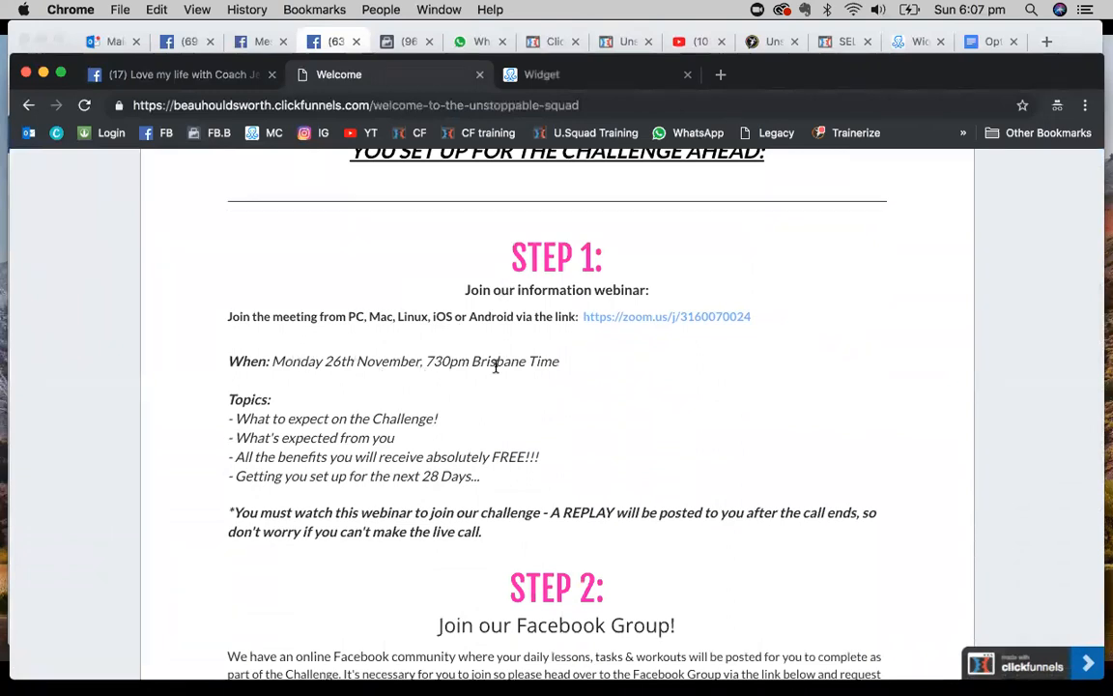
scroll(287, 461, down, 8)
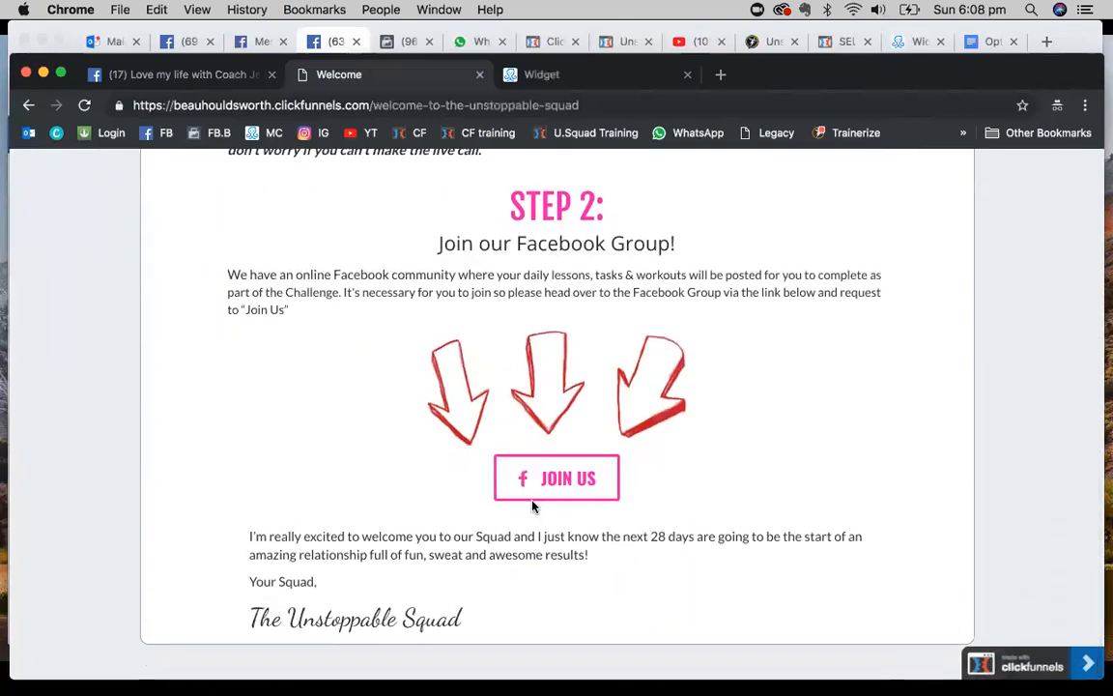
click(554, 488)
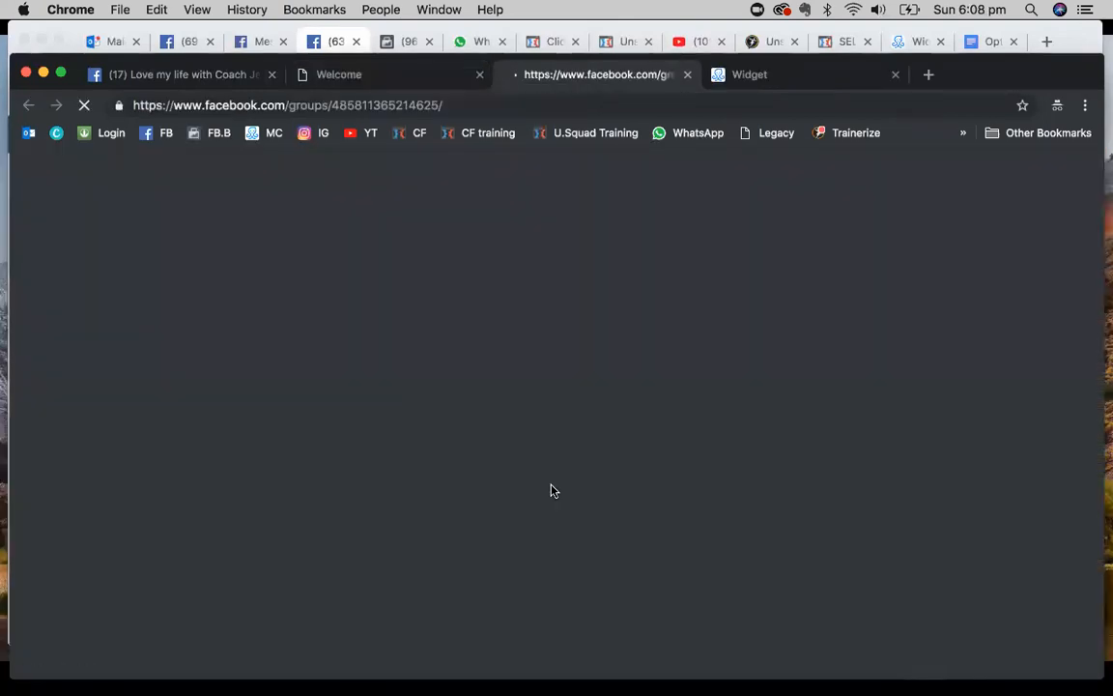